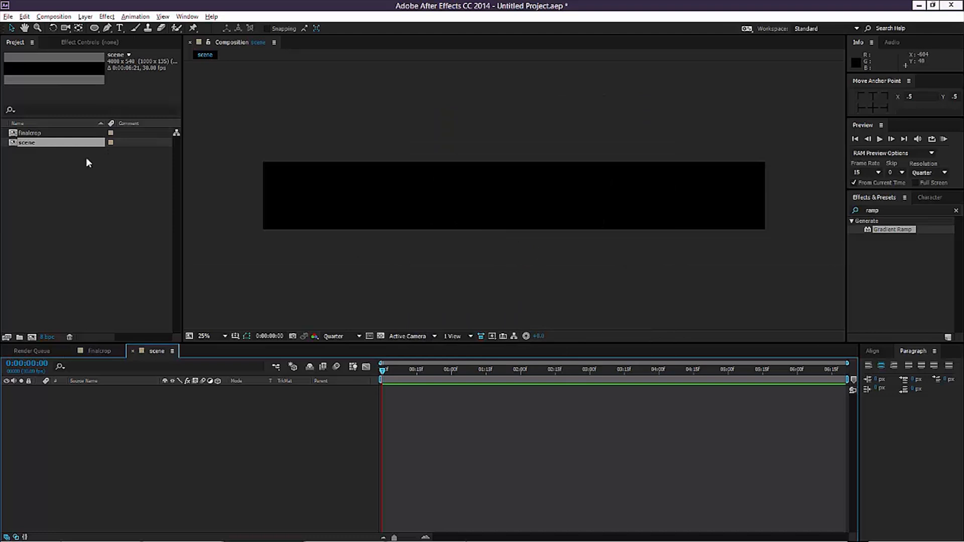
Add the scene composition as a layer in the finalcrop composition
click(97, 351)
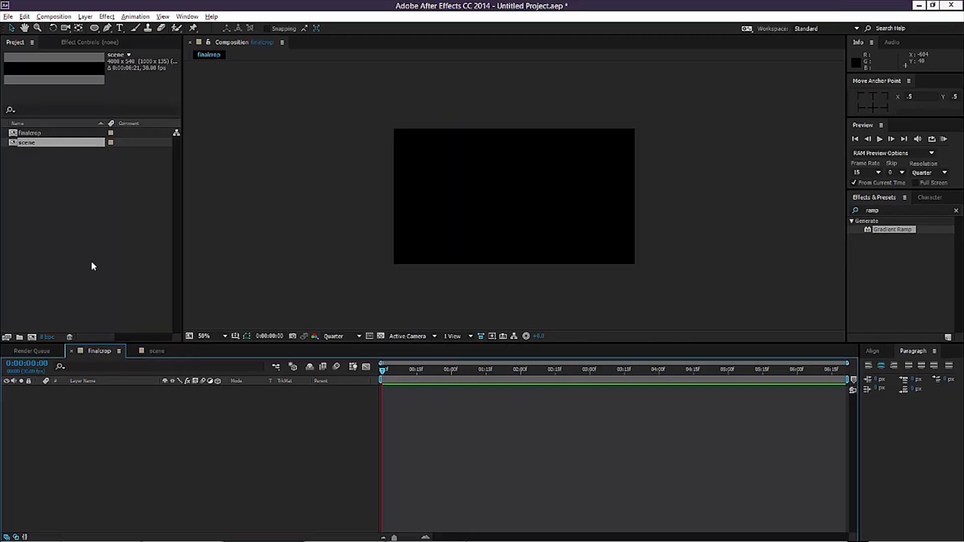
drag(36, 147, 132, 483)
scroll(445, 184, down, 1)
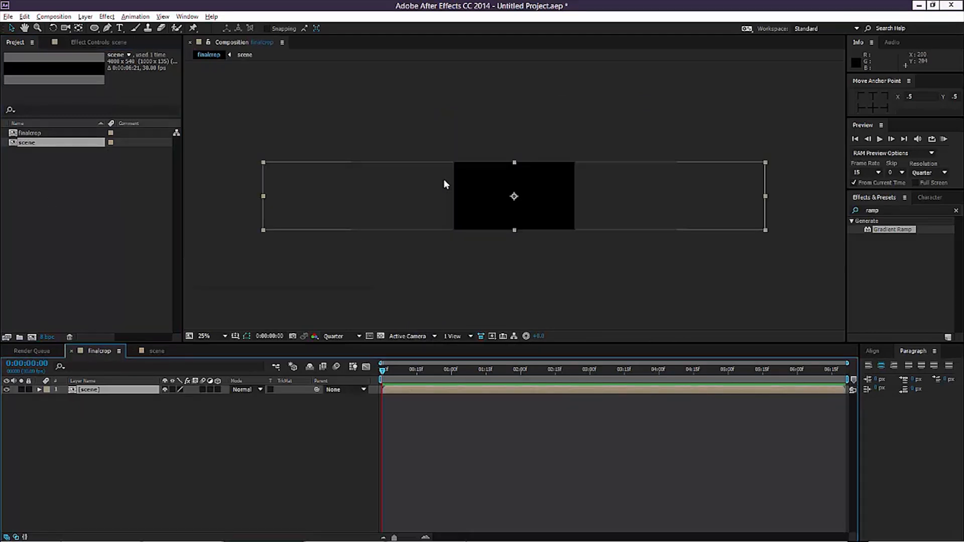
drag(466, 186, 561, 209)
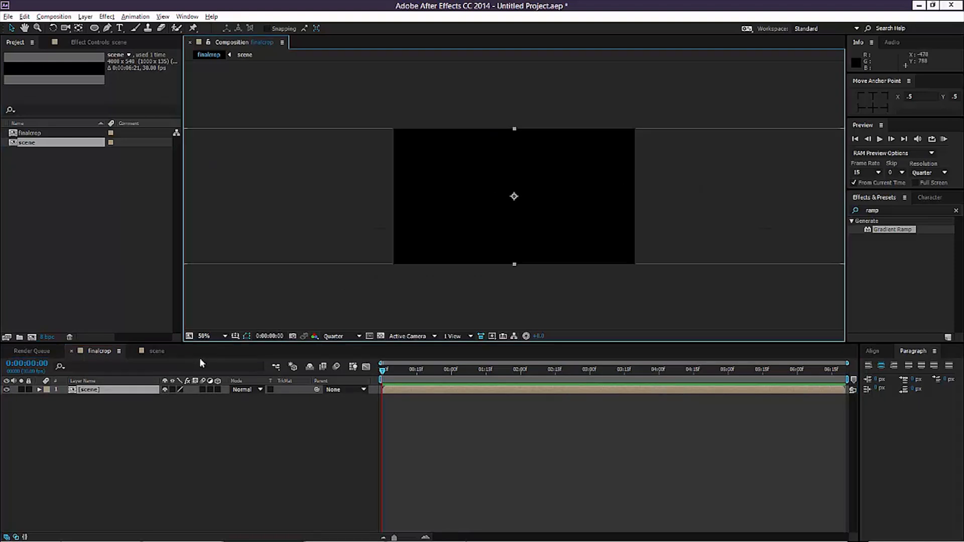
Create a comp-sized light blue solid named sky in the scene composition
click(155, 351)
right_click(101, 416)
mouse_move(120, 422)
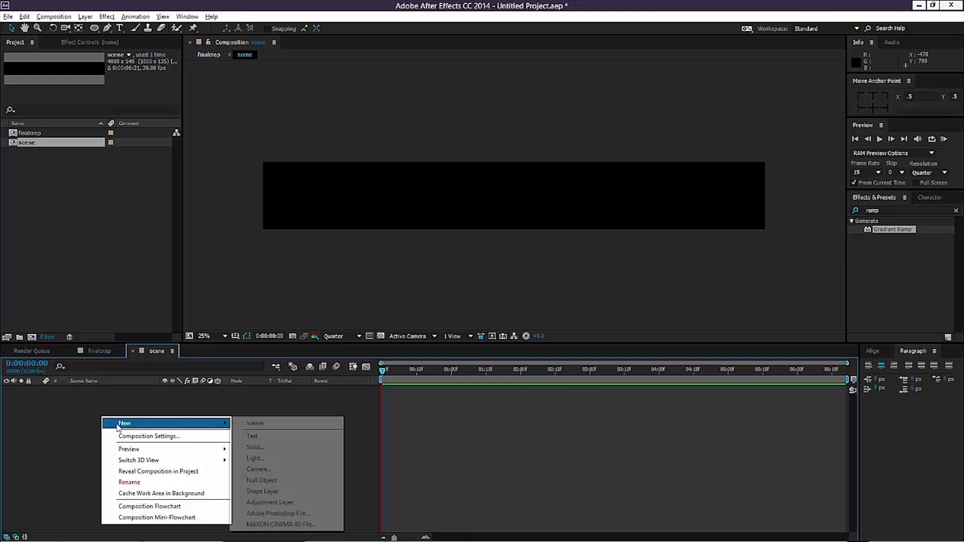
click(269, 448)
text(sky)
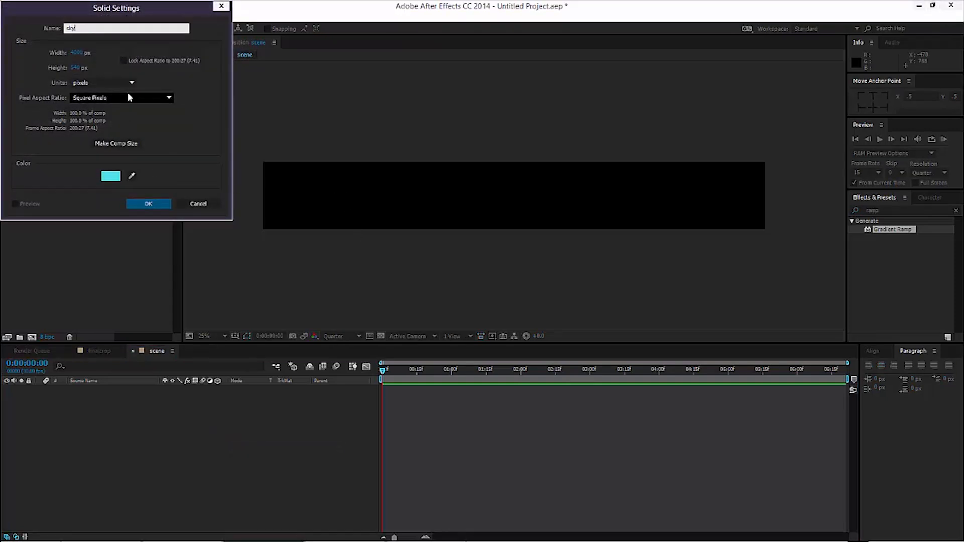
key(Return)
click(255, 456)
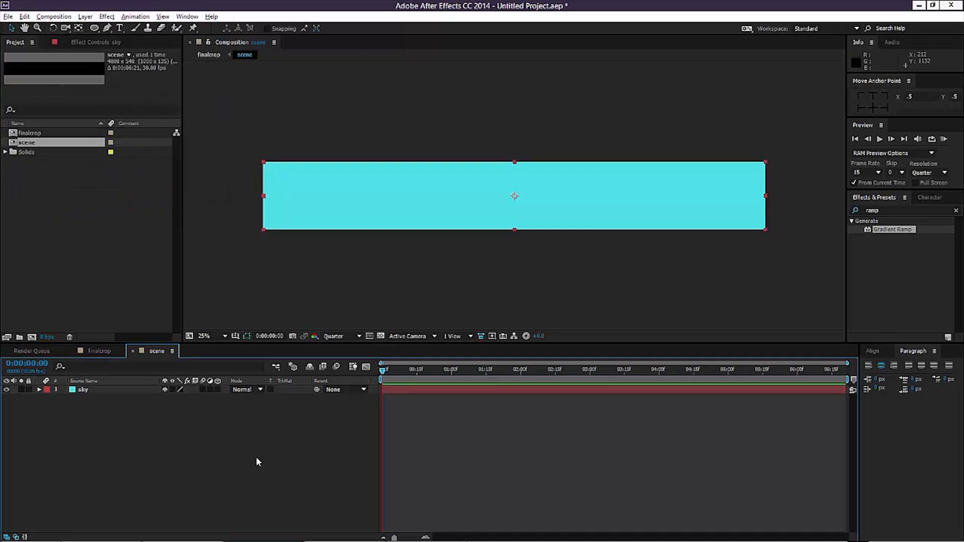
Set the Pen tool's shape fill to dark brownish grey 515149
click(107, 28)
click(265, 30)
drag(43, 97, 26, 112)
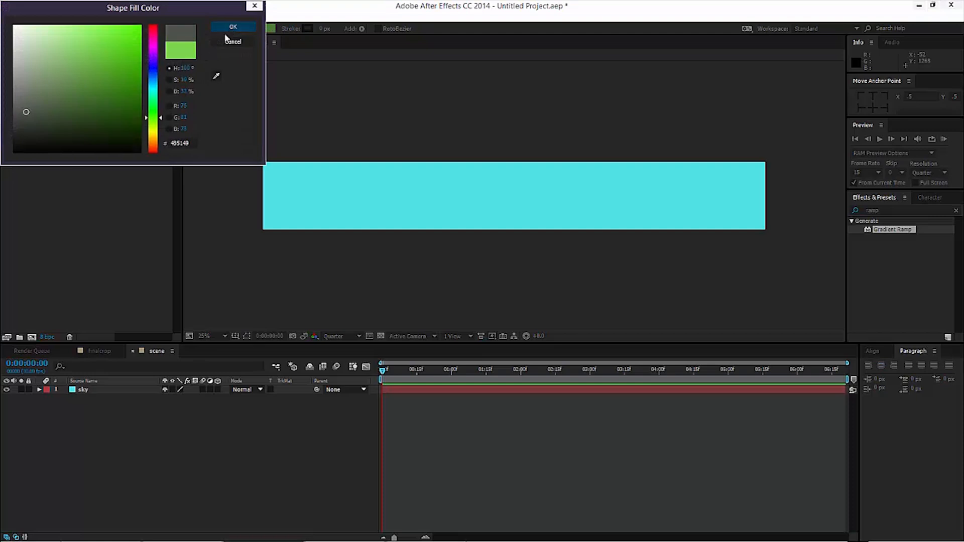
click(155, 131)
click(243, 28)
Draw a closed zigzag mountain range across the whole sky, extending past the frame's sides and lower edge
click(241, 179)
click(316, 211)
click(370, 181)
click(428, 210)
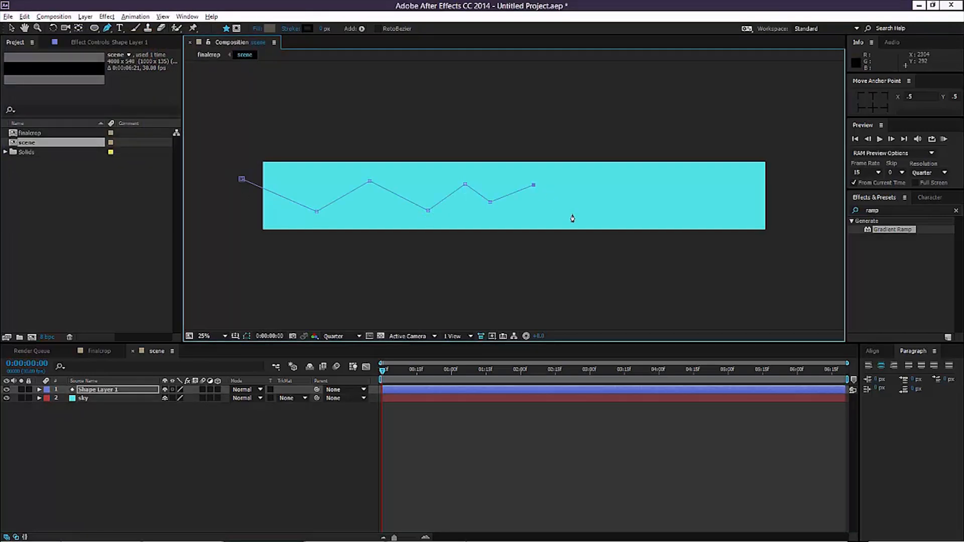
click(709, 176)
click(729, 204)
click(798, 174)
click(792, 236)
click(243, 238)
click(241, 178)
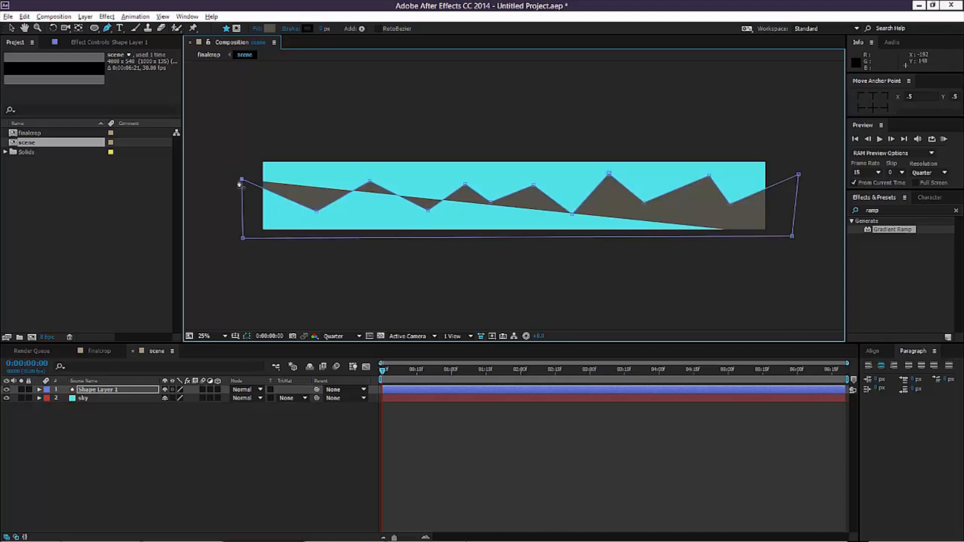
key(v)
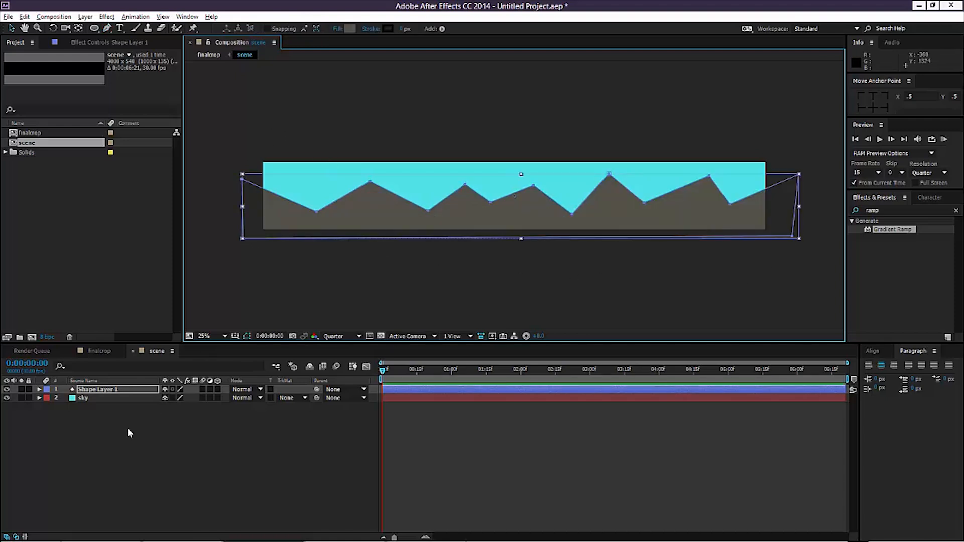
Rename the mountain shape layer as mountains and deselect it
right_click(116, 391)
click(131, 387)
text(m)
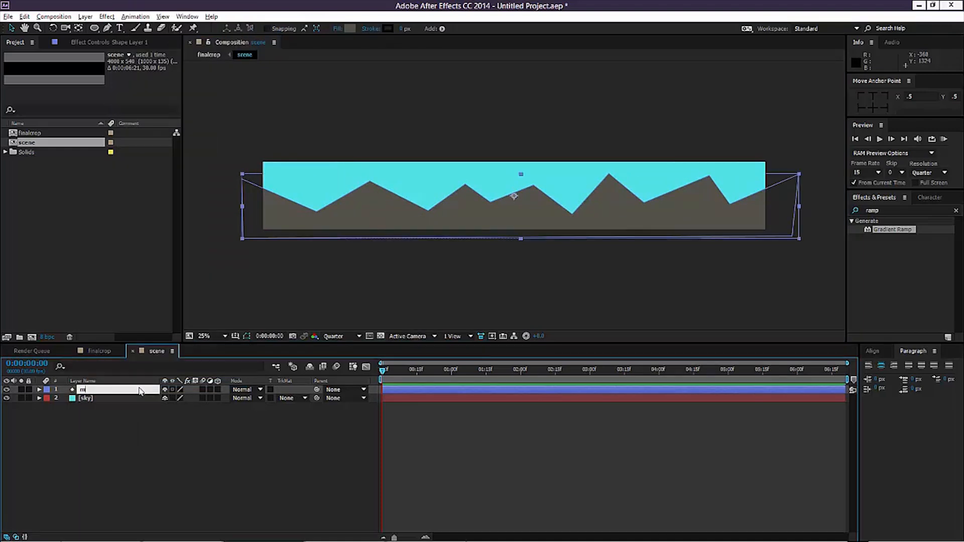
key(Return)
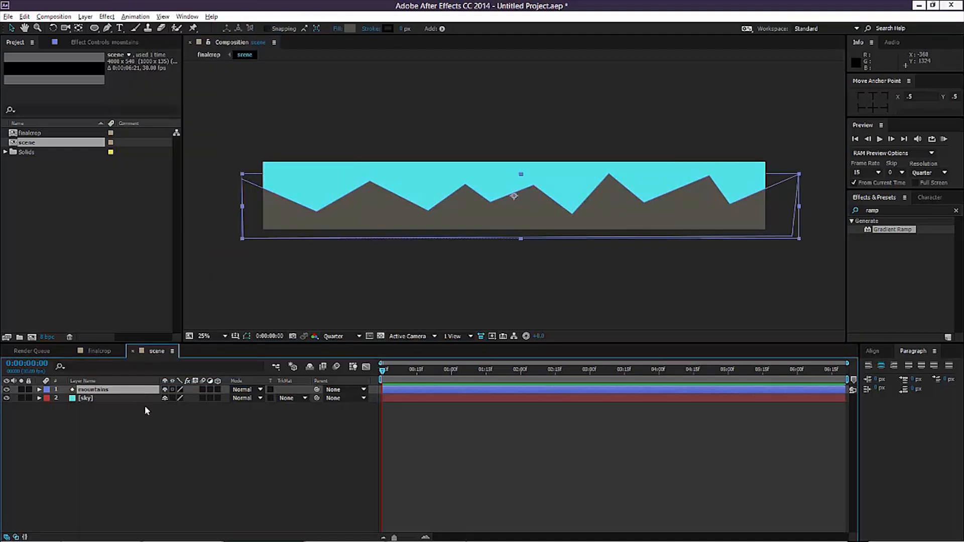
click(156, 429)
Draw a wide white ellipse as a hill across the middle of the scene's lower edge and shift it slightly left
drag(98, 24, 150, 47)
click(268, 28)
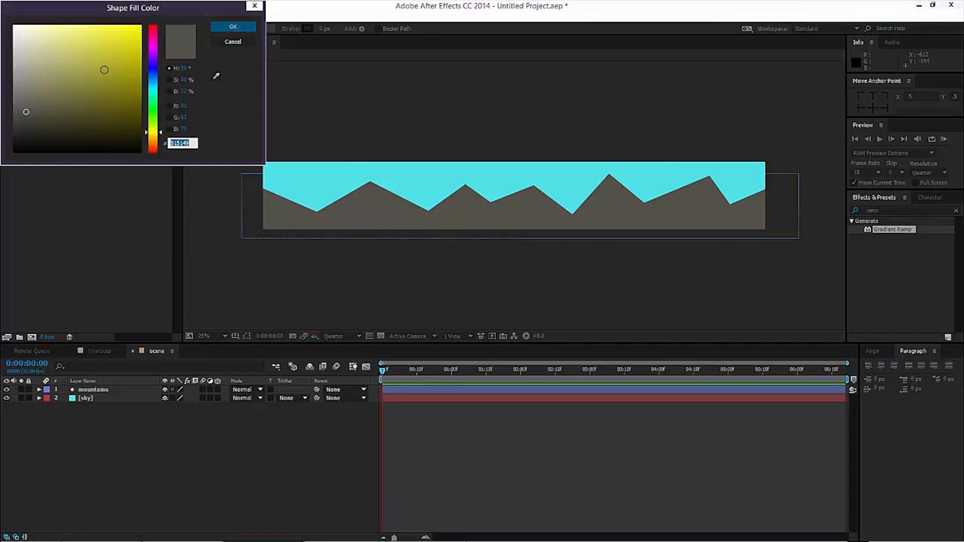
click(233, 26)
drag(406, 258, 650, 211)
key(v)
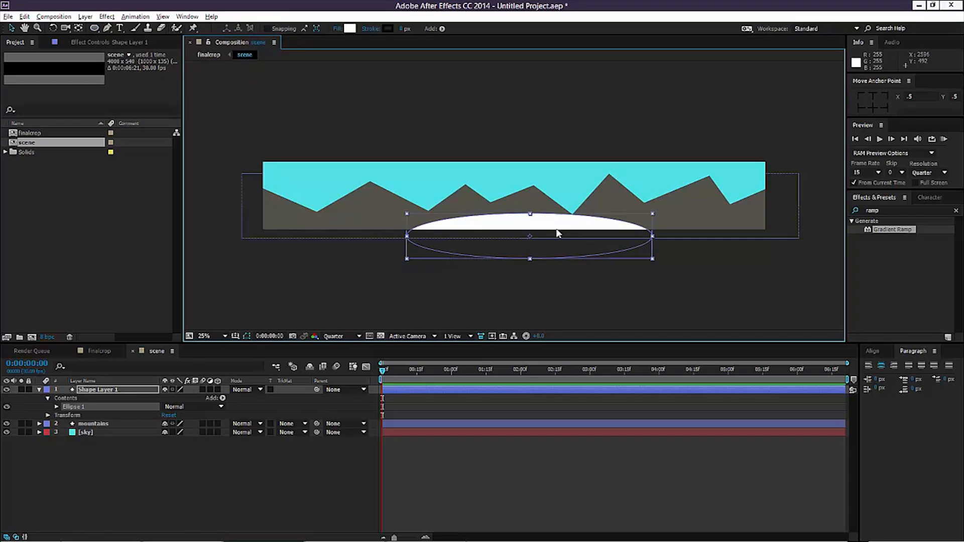
drag(548, 228, 528, 229)
click(873, 106)
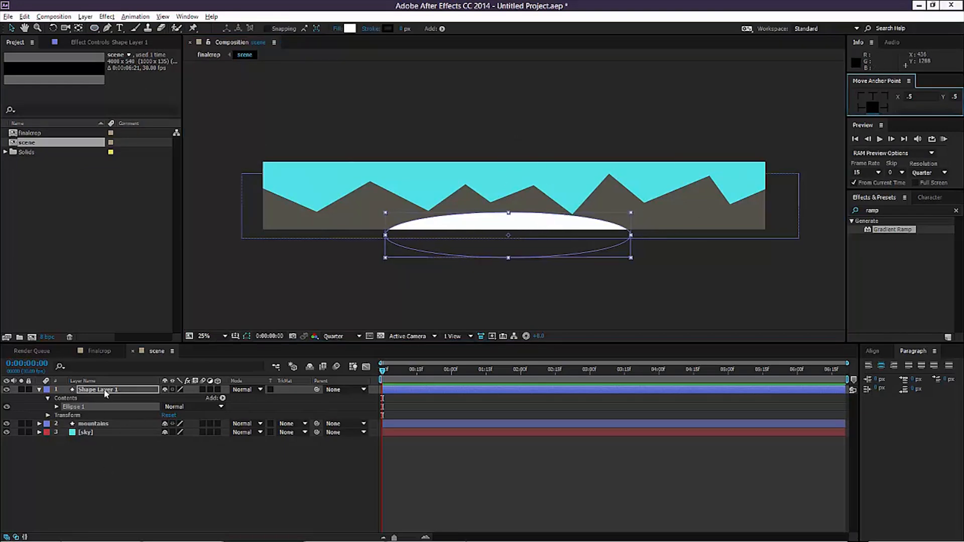
Rename the white ellipse's layer as hill and collapse its properties
right_click(106, 393)
click(126, 379)
text(hill)
key(Return)
click(39, 389)
click(119, 450)
Move the hill slightly up and to the left in the scene
scroll(427, 257, up, 2)
scroll(429, 259, down, 2)
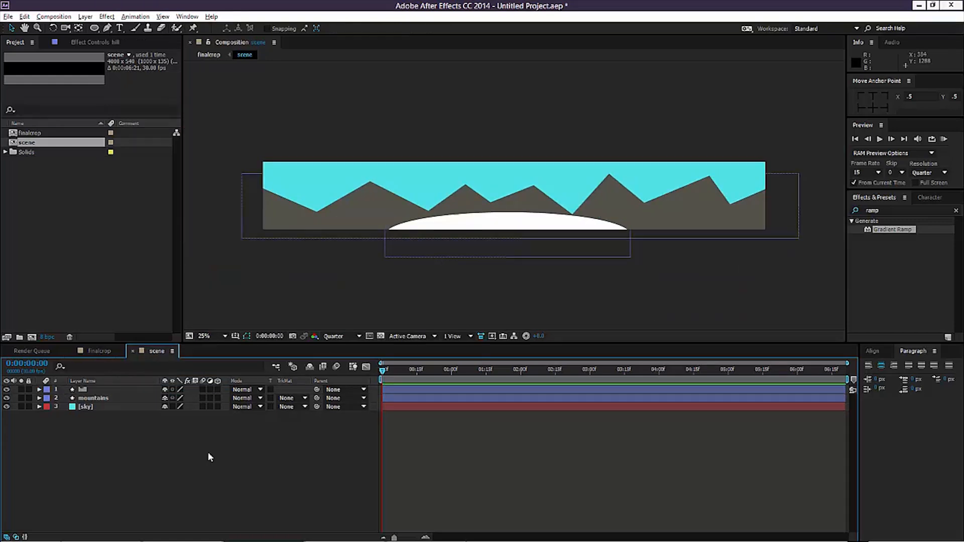
mouse_move(523, 234)
mouse_down()
mouse_move(490, 228)
mouse_move(517, 230)
mouse_up()
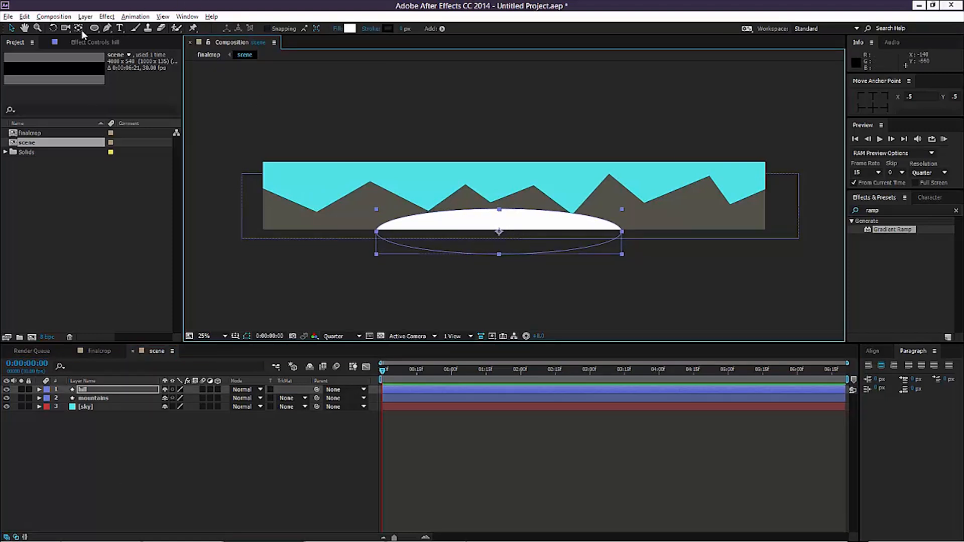
Draw a narrow triangular tree standing on top of the hill with the Pen tool on a new shape layer
click(108, 28)
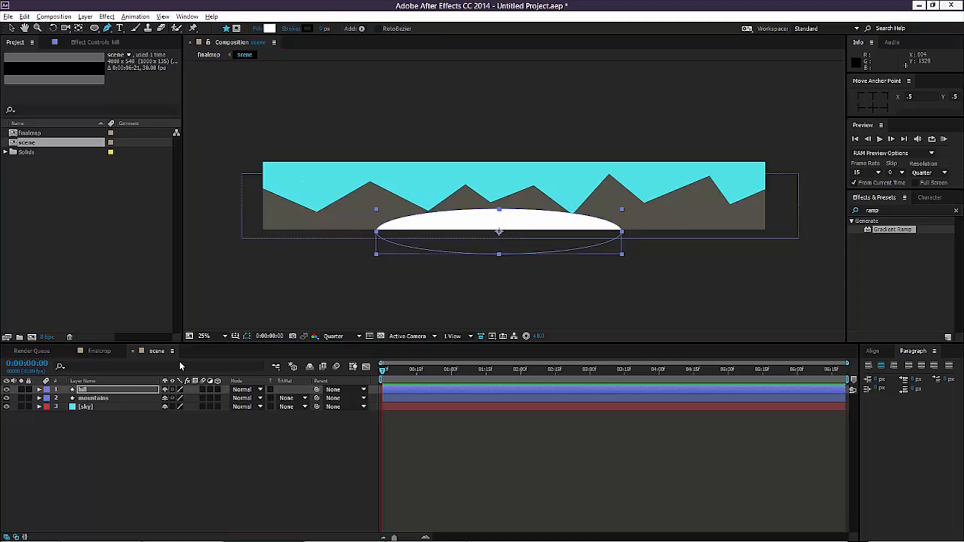
click(96, 435)
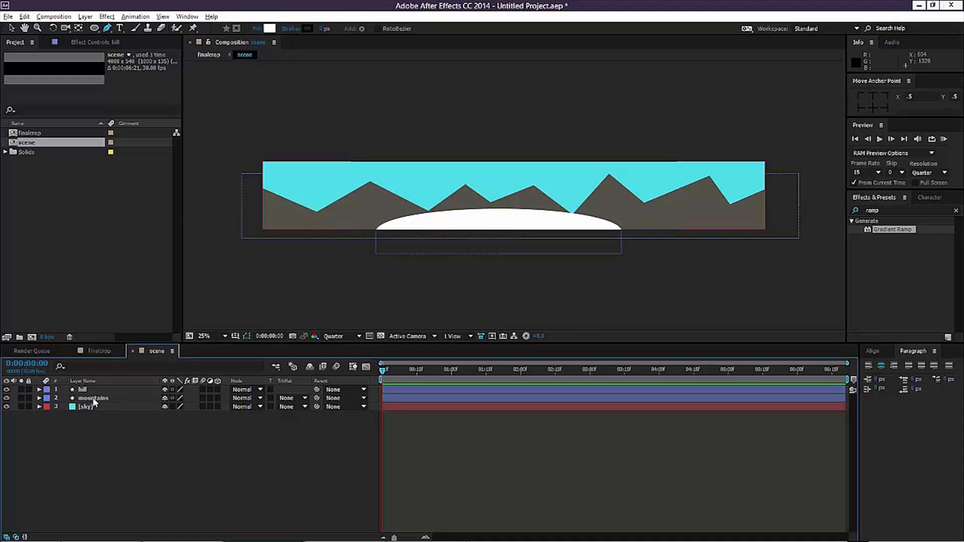
key(period)
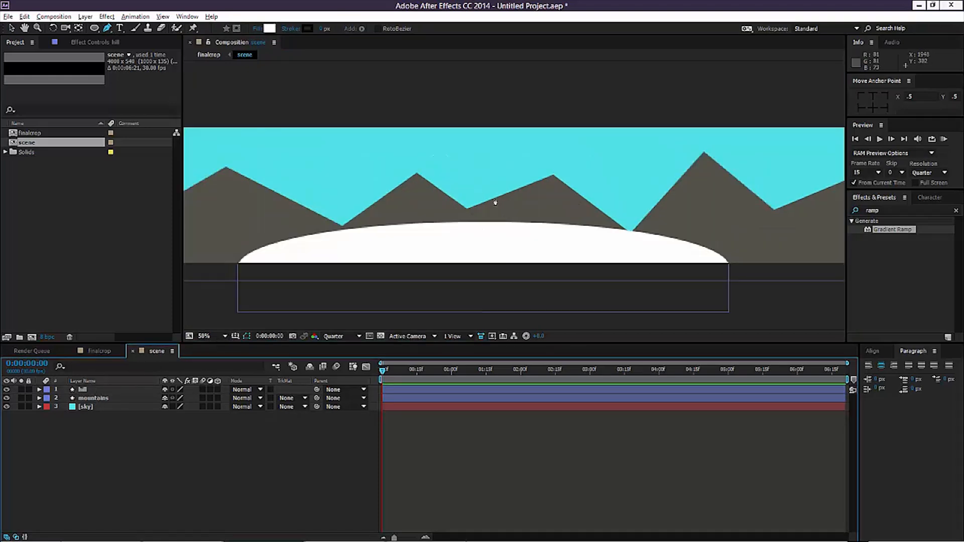
click(481, 191)
click(469, 230)
click(491, 232)
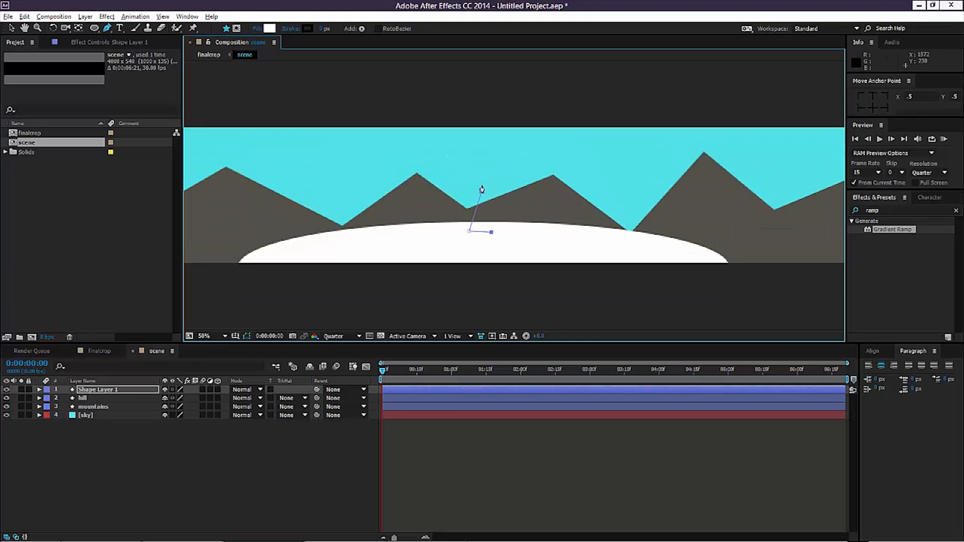
click(481, 191)
Change the tree triangle's fill to green 33CB4C
click(350, 28)
click(155, 107)
click(120, 75)
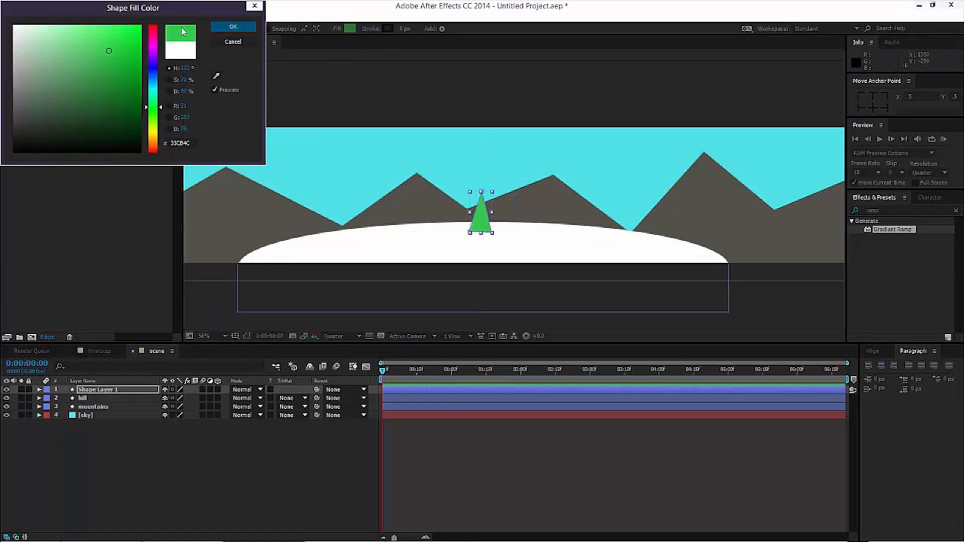
click(233, 26)
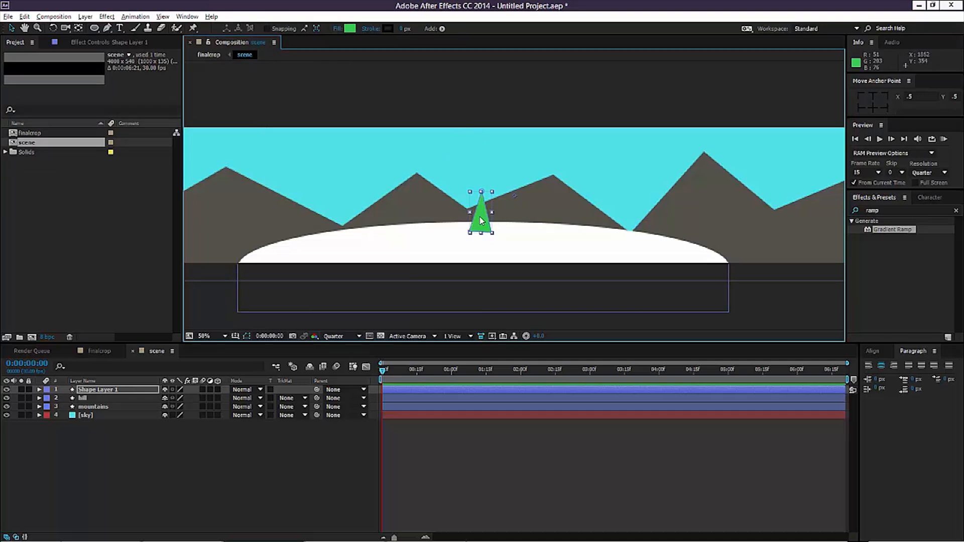
Move the tree layer's anchor point onto the center of the tree
click(104, 390)
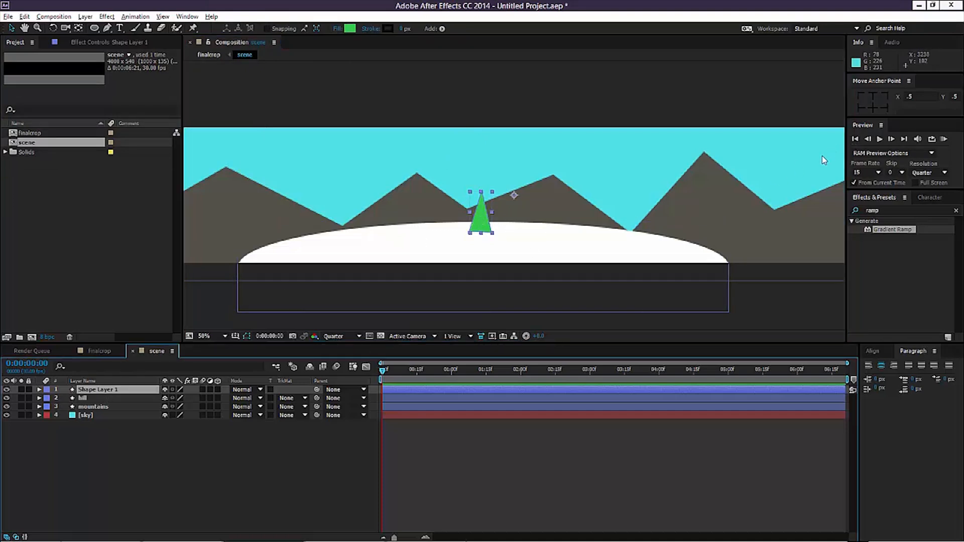
click(869, 108)
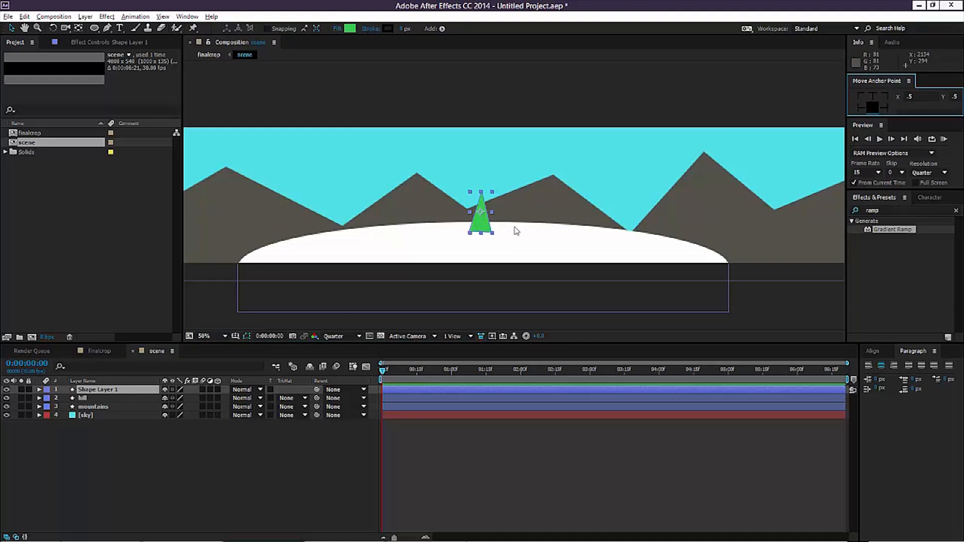
click(480, 215)
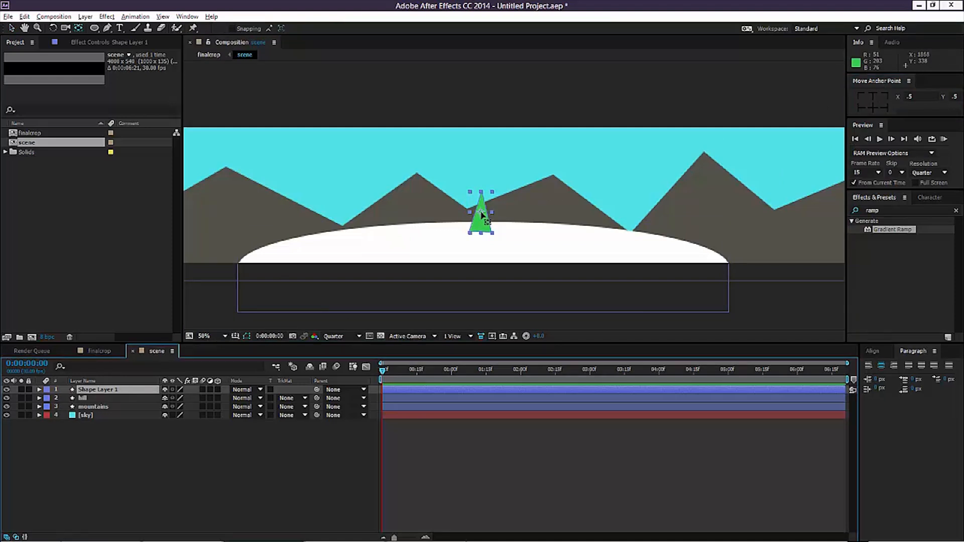
drag(482, 176, 484, 223)
click(483, 216)
key(v)
click(159, 424)
Rename the green triangle's shape layer as tree
click(112, 390)
right_click(112, 390)
click(128, 394)
text(tree)
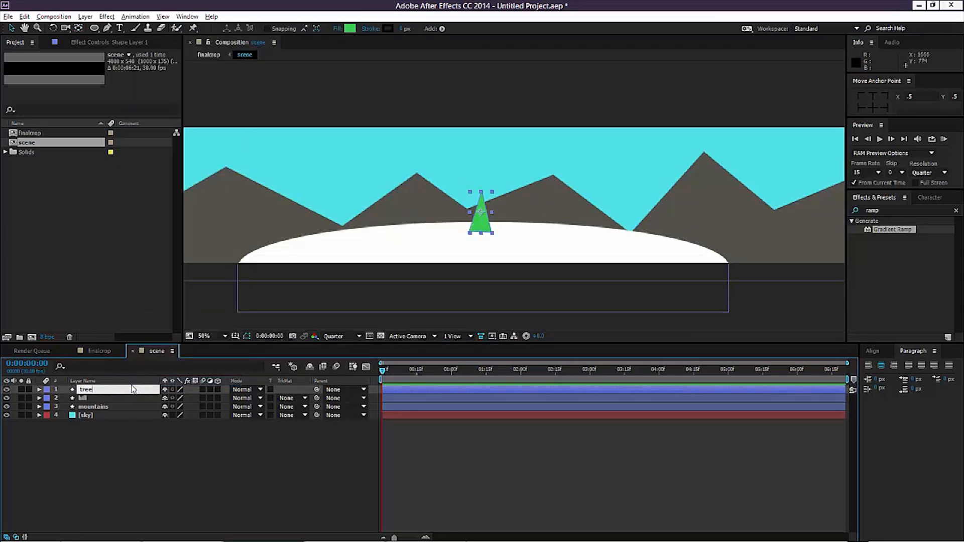
key(Return)
Duplicate the tree four times and spread the copies across the hill
key(ctrl+d)
key(ctrl+d)
key(ctrl+d)
key(ctrl+d)
drag(471, 229, 609, 221)
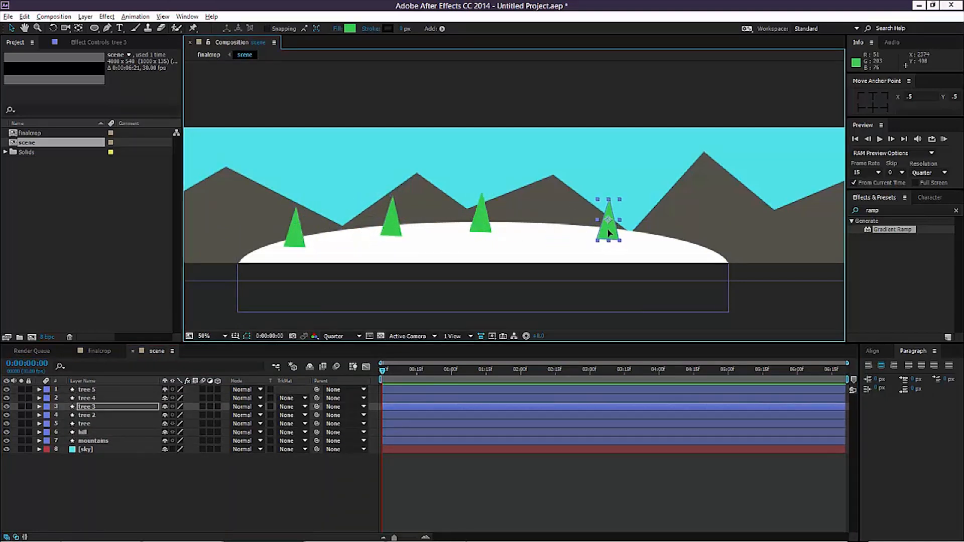
drag(481, 224, 557, 214)
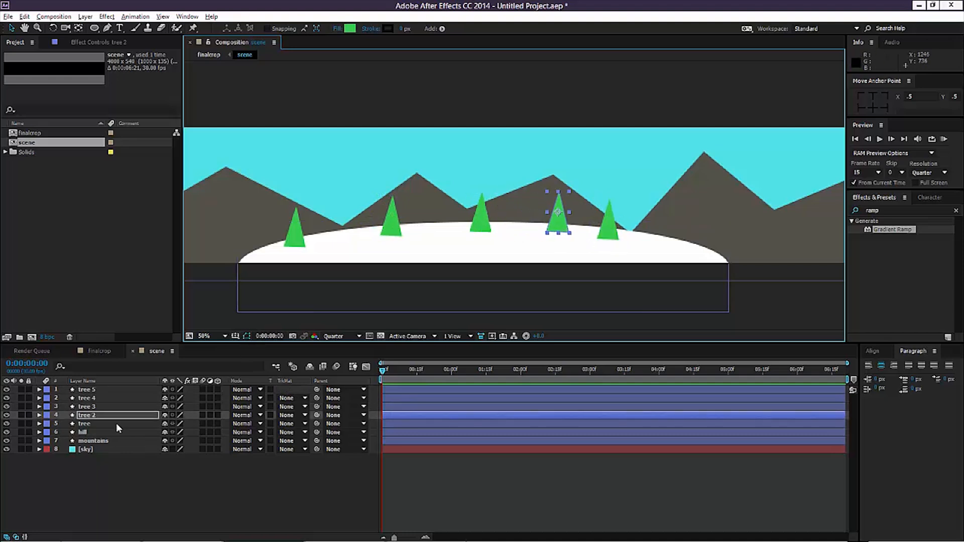
Duplicate the tree, tree 2 and tree 3 layers and shift the copies to the left
click(93, 423)
shift+click(91, 406)
key(ctrl+d)
drag(534, 215, 479, 216)
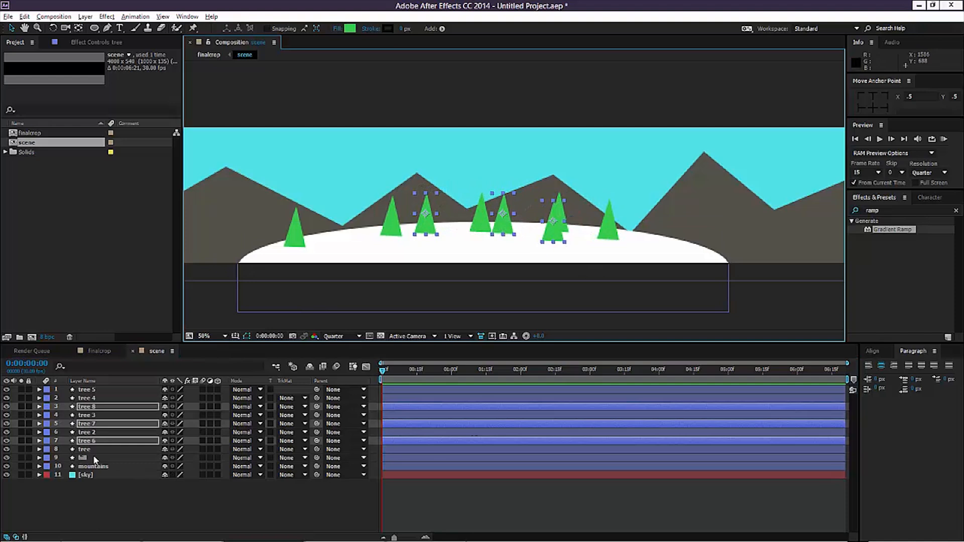
Move the three new tree copies below the hill layer so they stand behind the hill
drag(96, 442, 105, 459)
drag(105, 459, 106, 461)
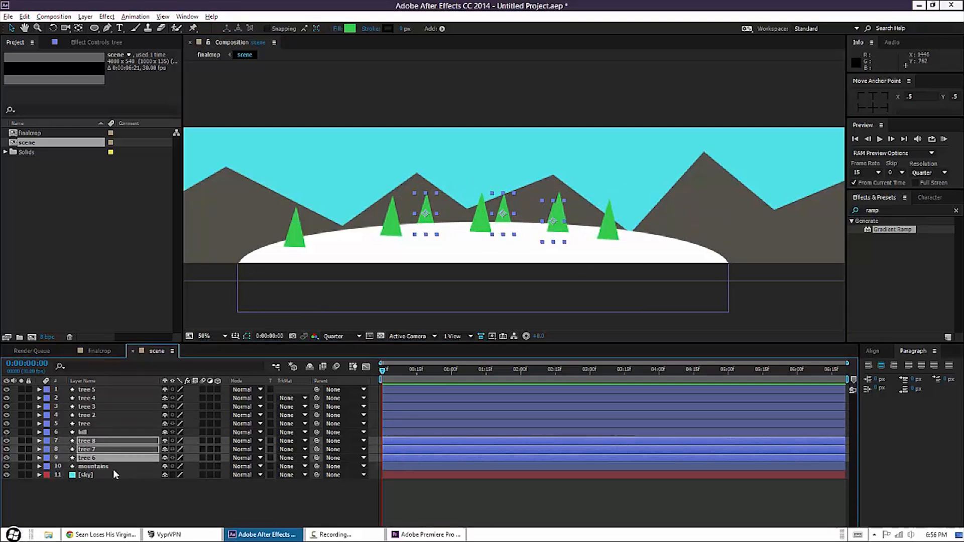
click(128, 494)
Move tree 8 into the gap between the two rightmost trees
click(106, 457)
click(103, 449)
click(105, 441)
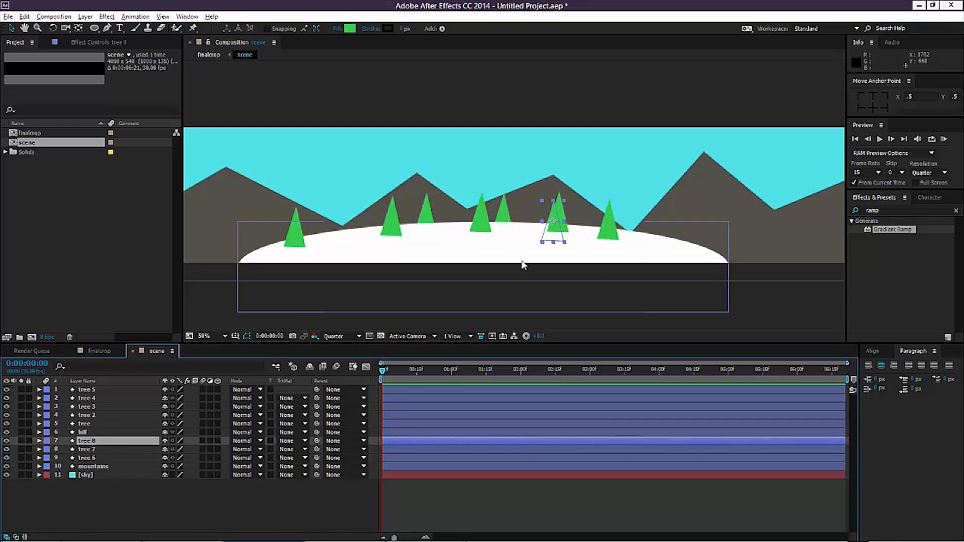
drag(552, 219, 582, 214)
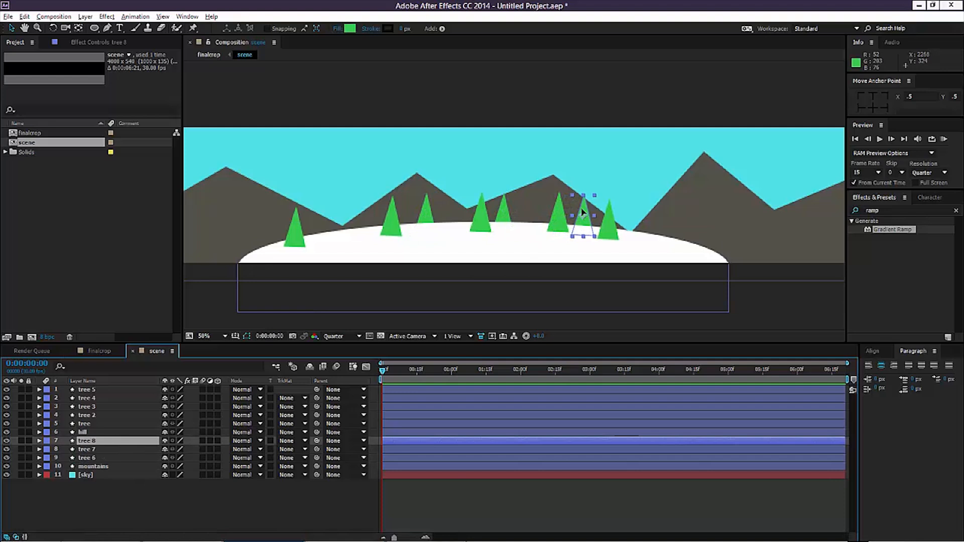
Pre-compose the hill layer and all eight tree layers into a new composition named hill
click(101, 455)
shift+click(110, 388)
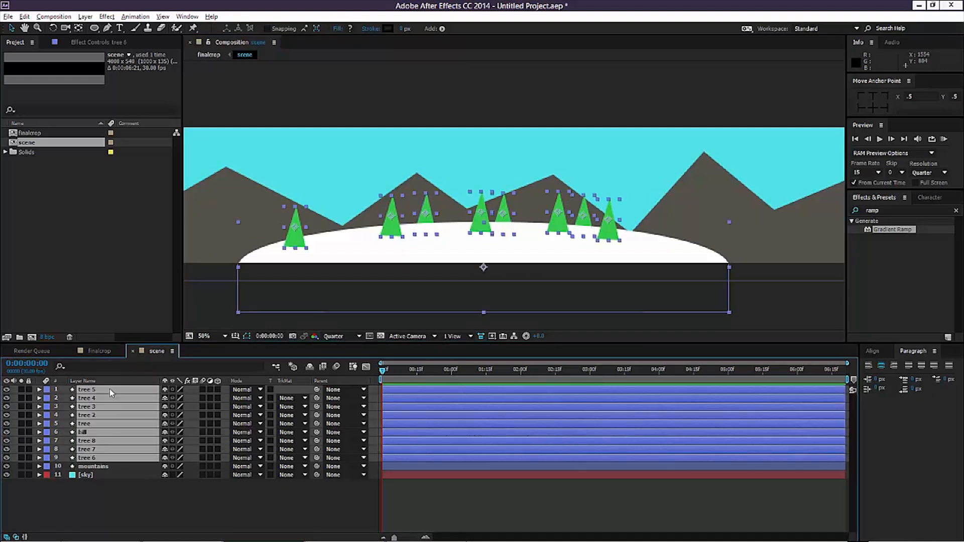
key(ctrl+shift+c)
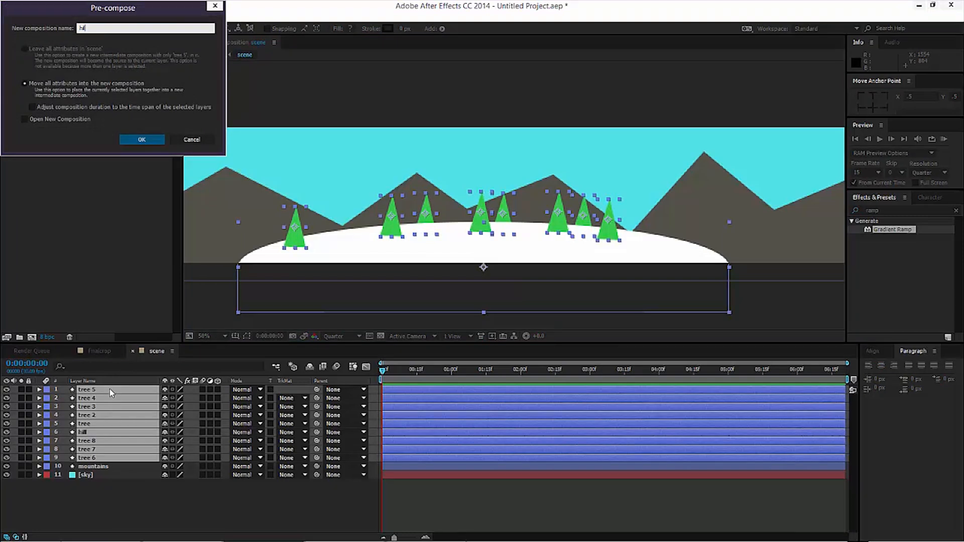
key(Return)
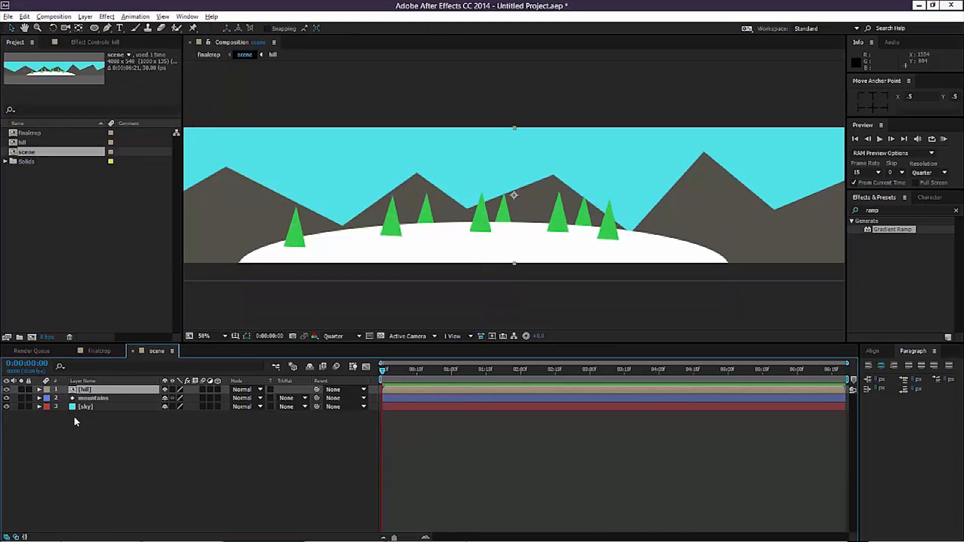
key(comma)
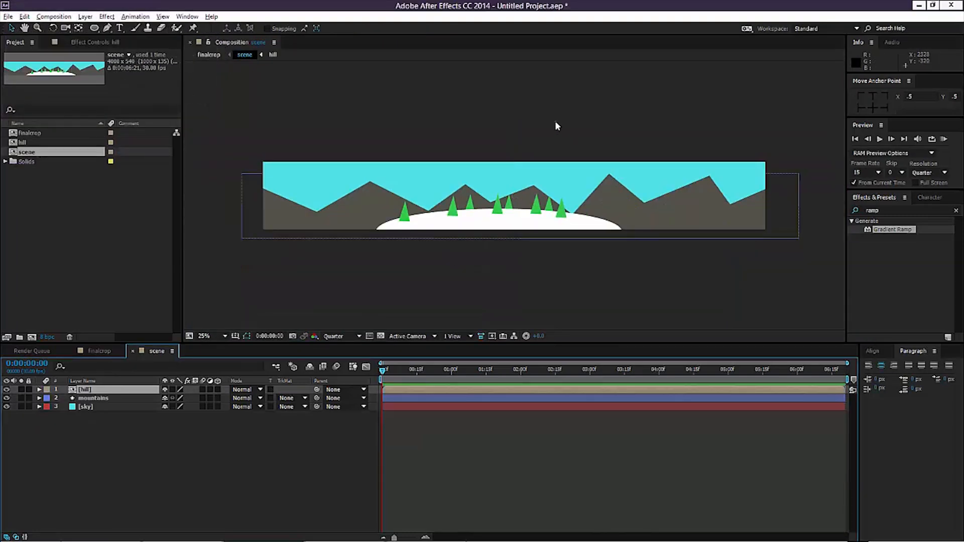
click(554, 121)
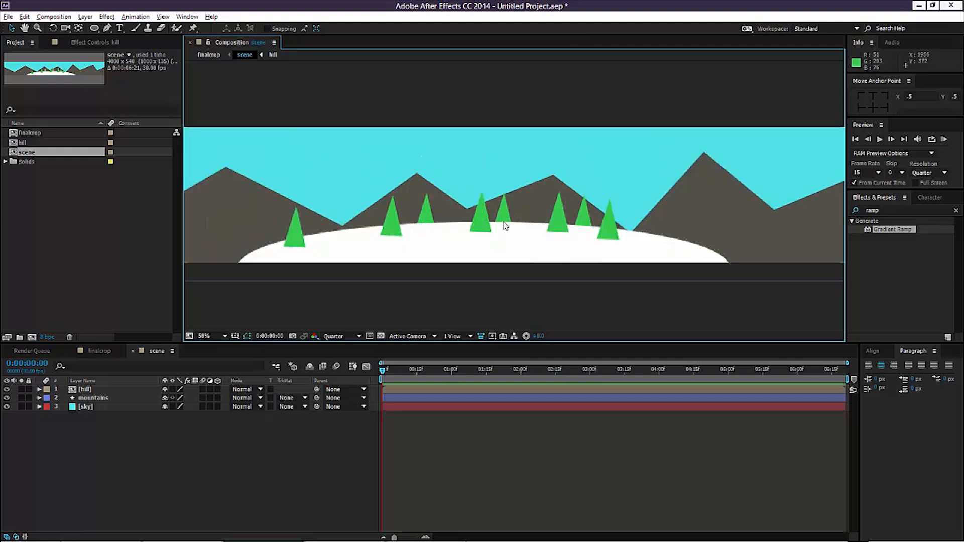
With the Pen tool and no layer selected, draw a small triangular tree on a new shape layer beside the hill's right end
click(104, 399)
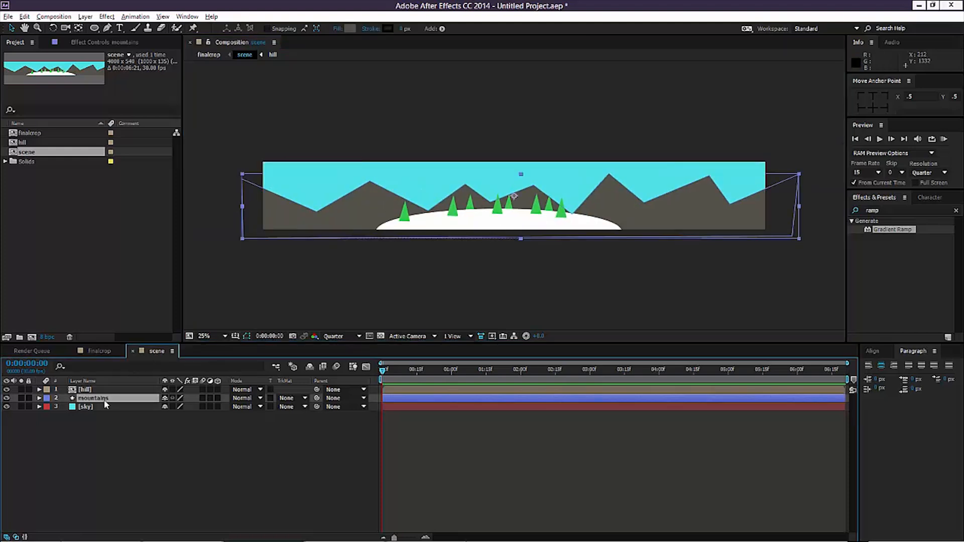
click(90, 389)
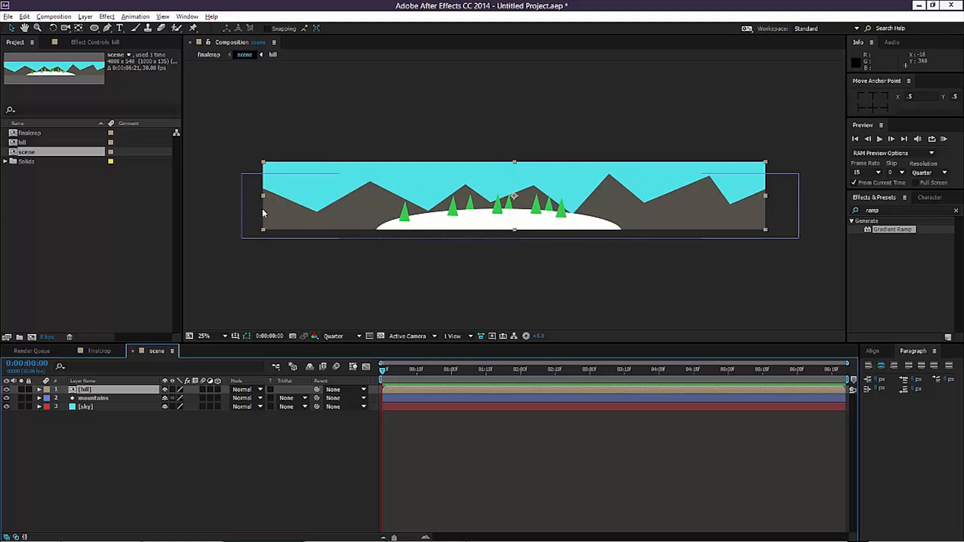
click(386, 267)
click(106, 28)
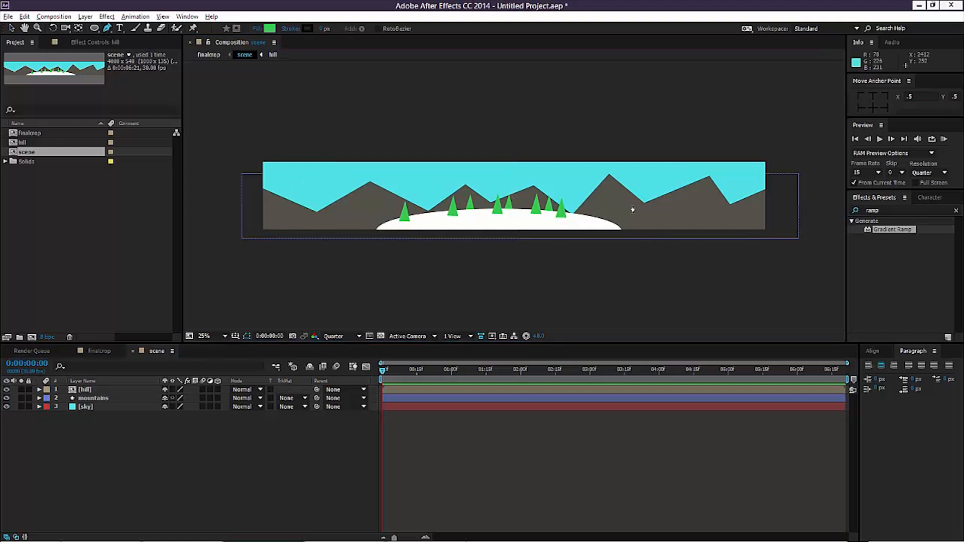
click(609, 201)
click(602, 220)
click(615, 218)
key(period)
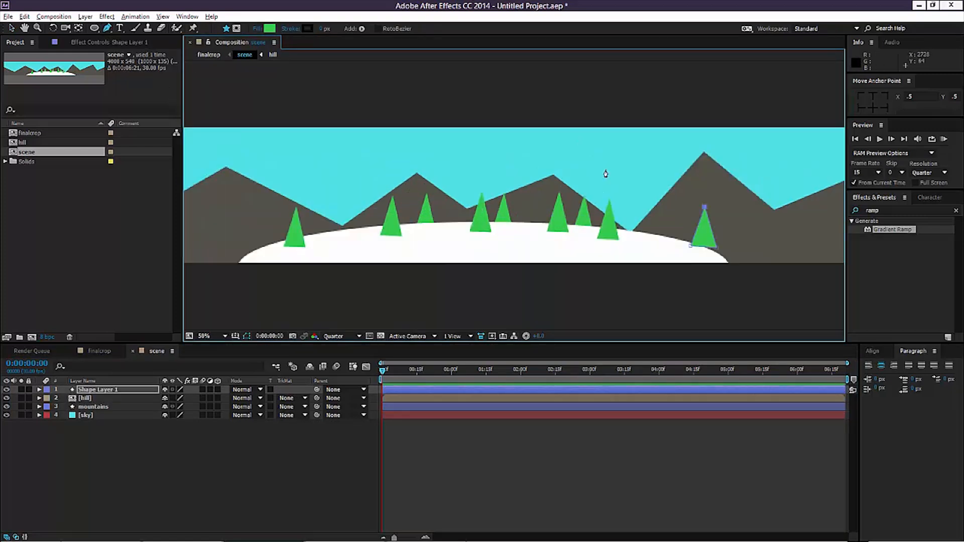
Darken the new tree's fill to green 208831 and shift the tree slightly up and to the left
key(v)
click(350, 29)
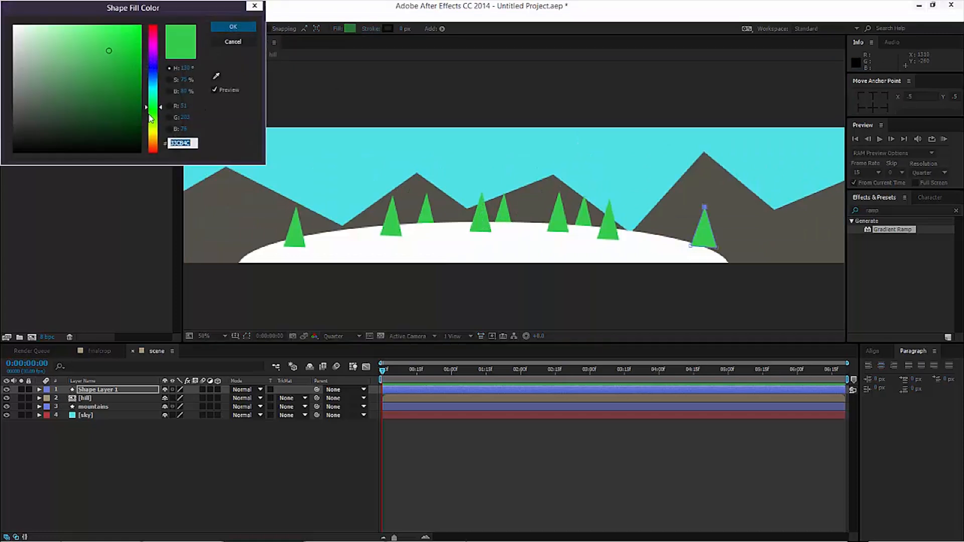
click(111, 84)
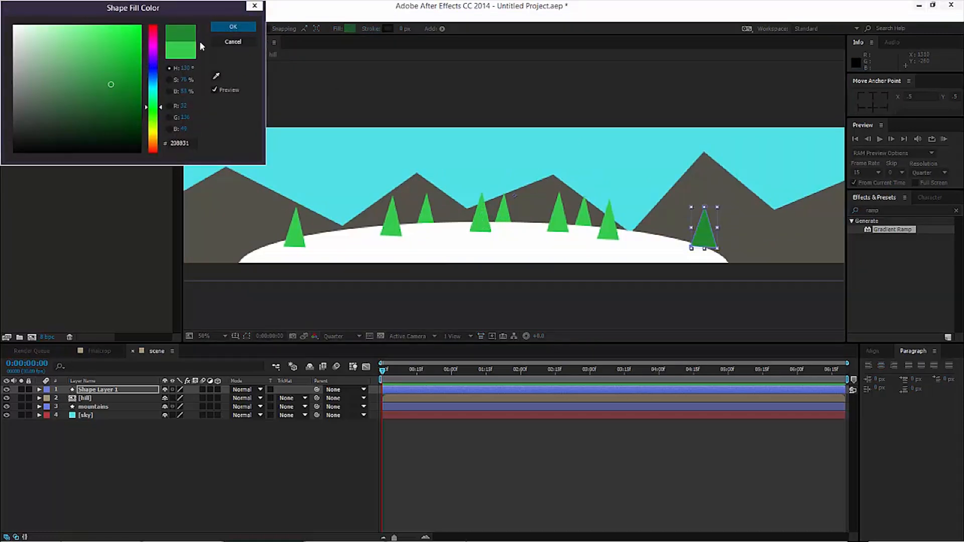
click(233, 26)
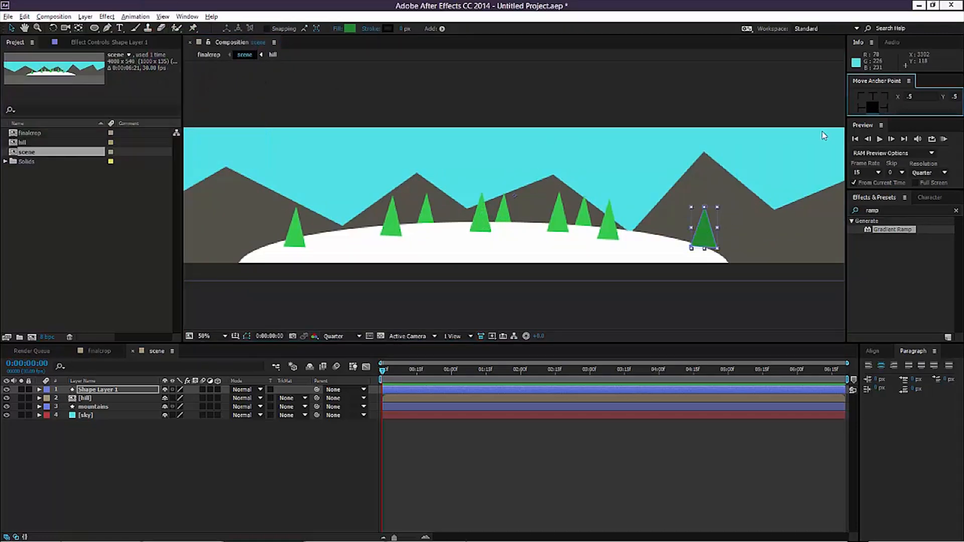
click(98, 391)
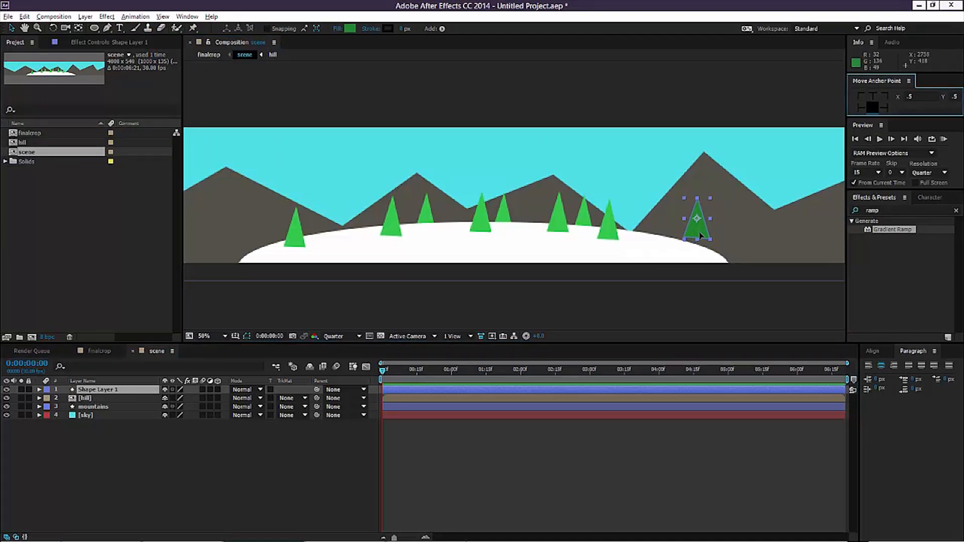
key(comma)
click(703, 257)
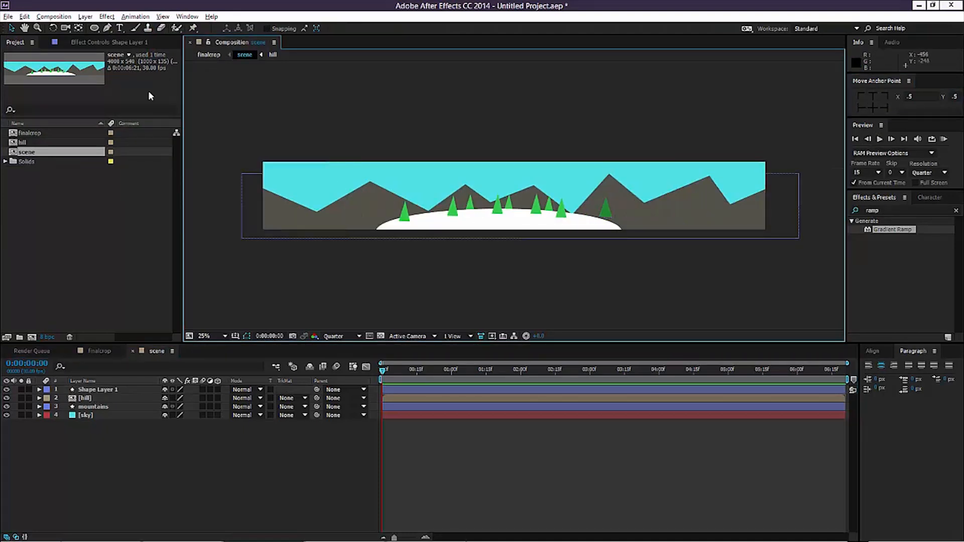
Draw an open wavy path with the Pen tool on a new shape layer, running from beyond the scene's left edge past its right edge
click(107, 28)
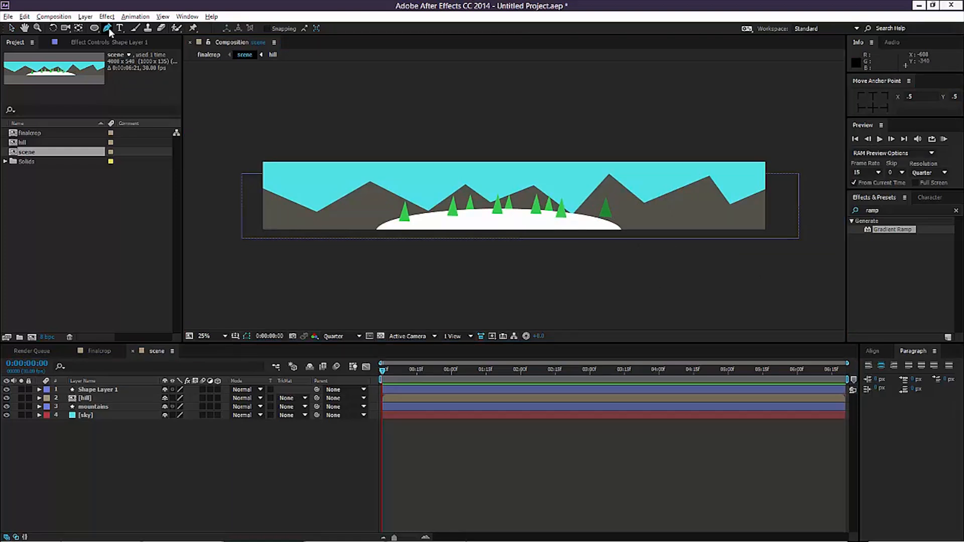
click(218, 224)
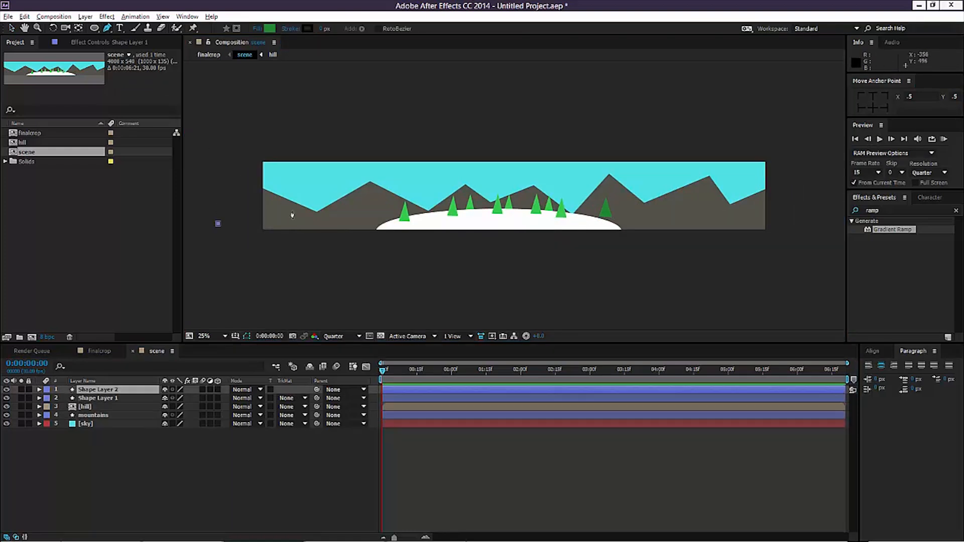
drag(376, 223, 411, 233)
drag(498, 211, 509, 212)
drag(584, 204, 697, 220)
drag(781, 204, 804, 210)
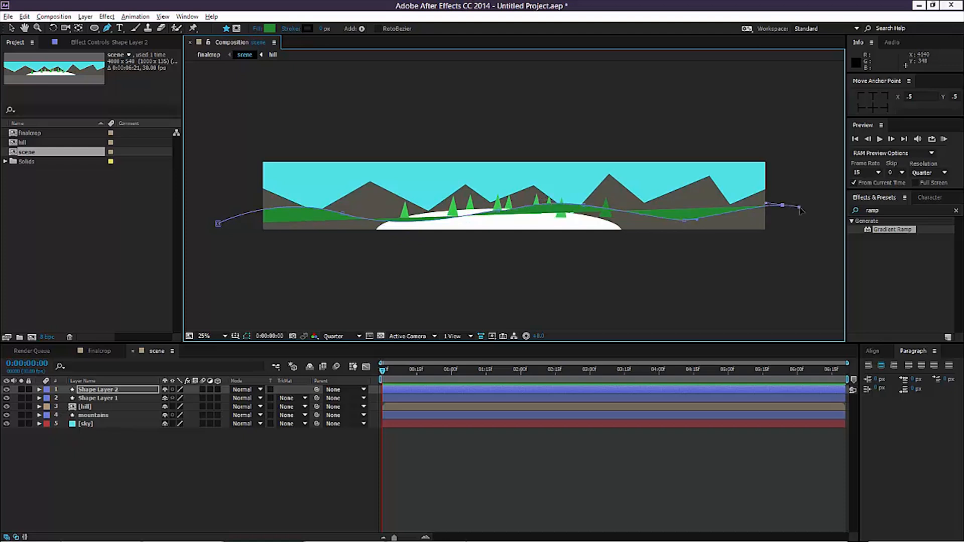
key(v)
click(215, 153)
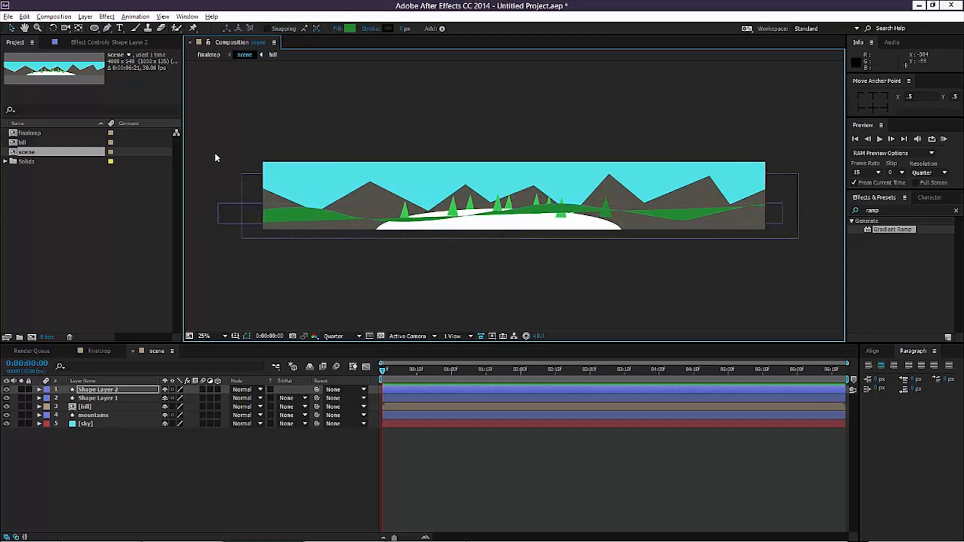
Copy the wavy path of Shape Layer 2 and paste it into the Position property of Shape Layer 1 as a motion path
click(101, 391)
click(103, 398)
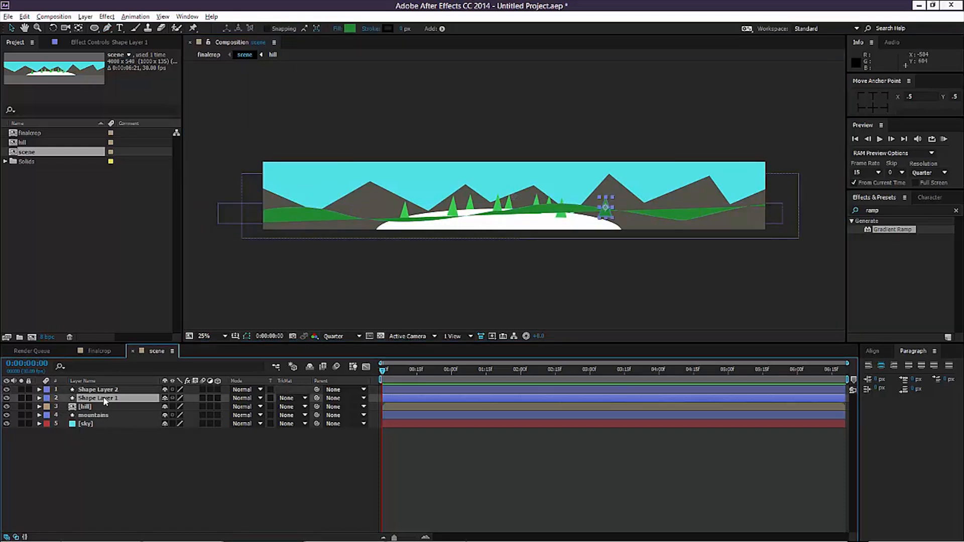
key(p)
click(98, 391)
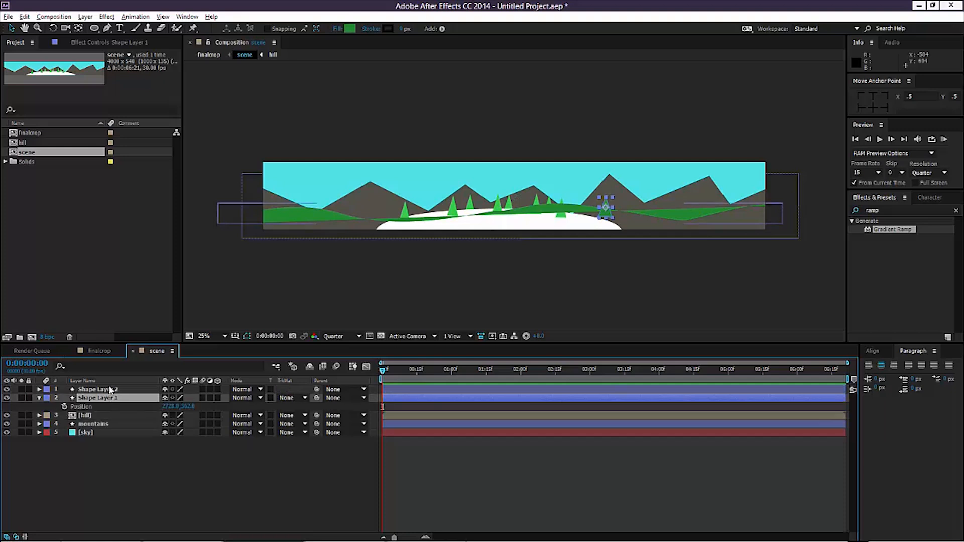
click(40, 390)
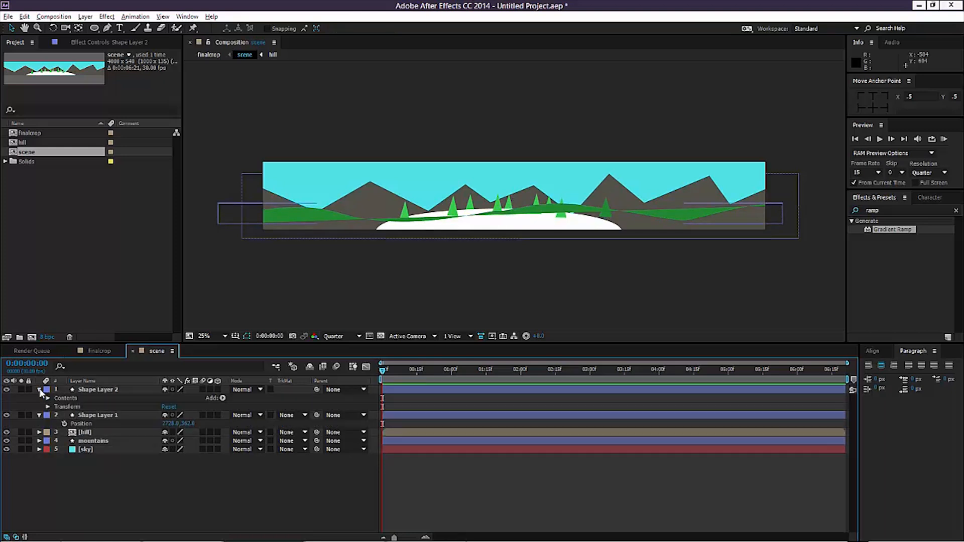
click(48, 398)
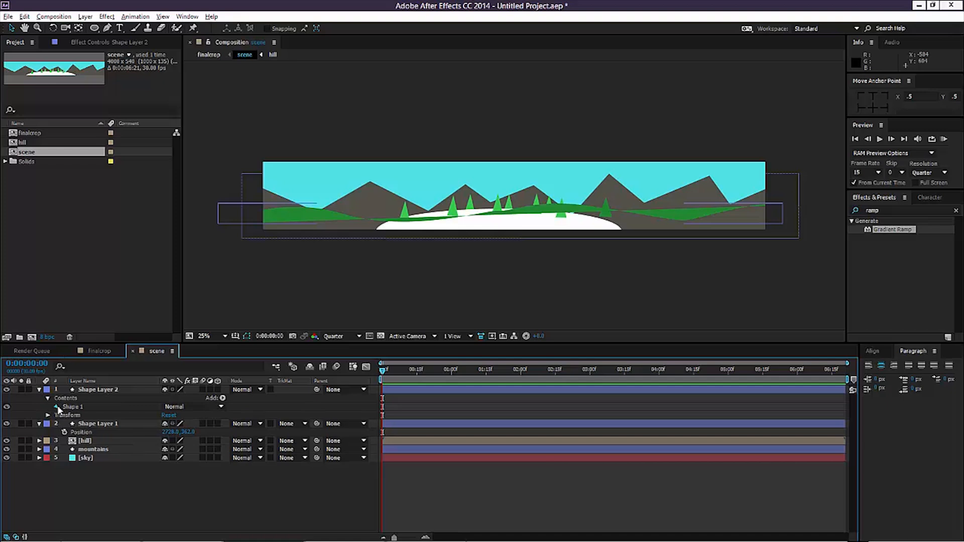
click(56, 407)
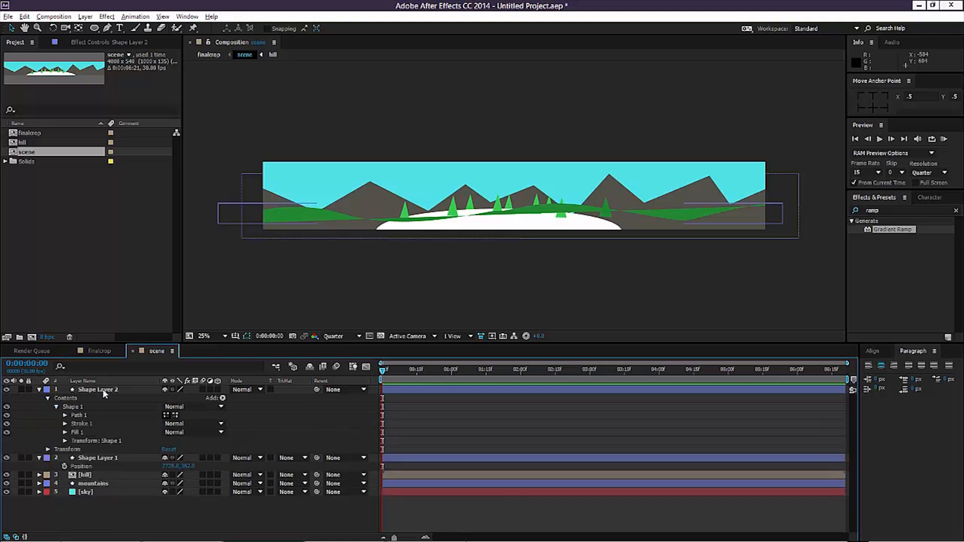
click(64, 415)
click(93, 423)
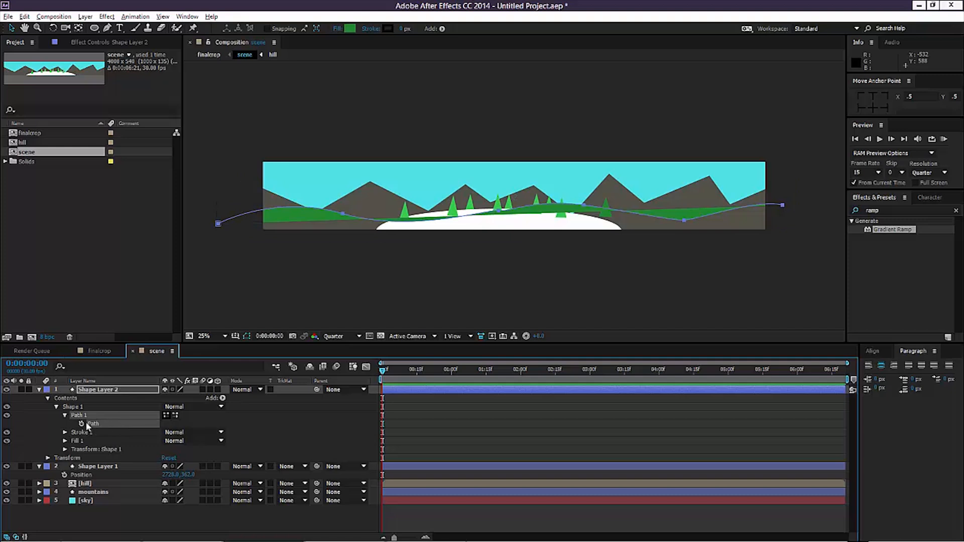
click(88, 474)
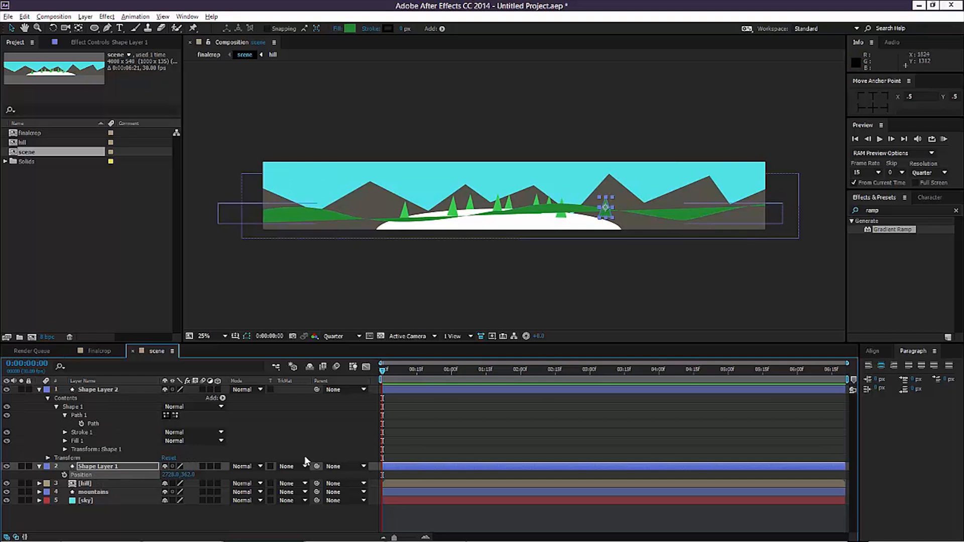
key(ctrl+v)
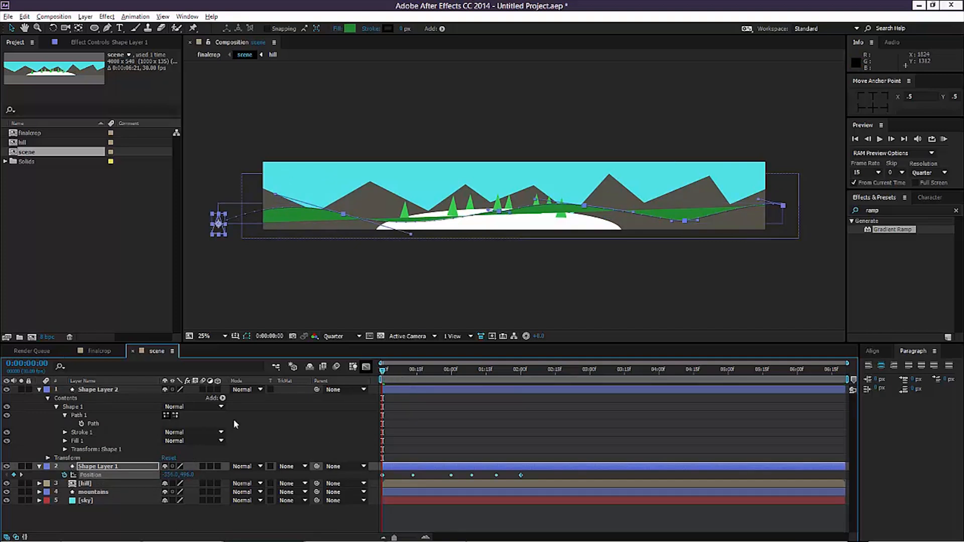
Delete the wavy shape layer and move the current time to 0:00:02:00, the tree's last position keyframe
click(107, 391)
key(Delete)
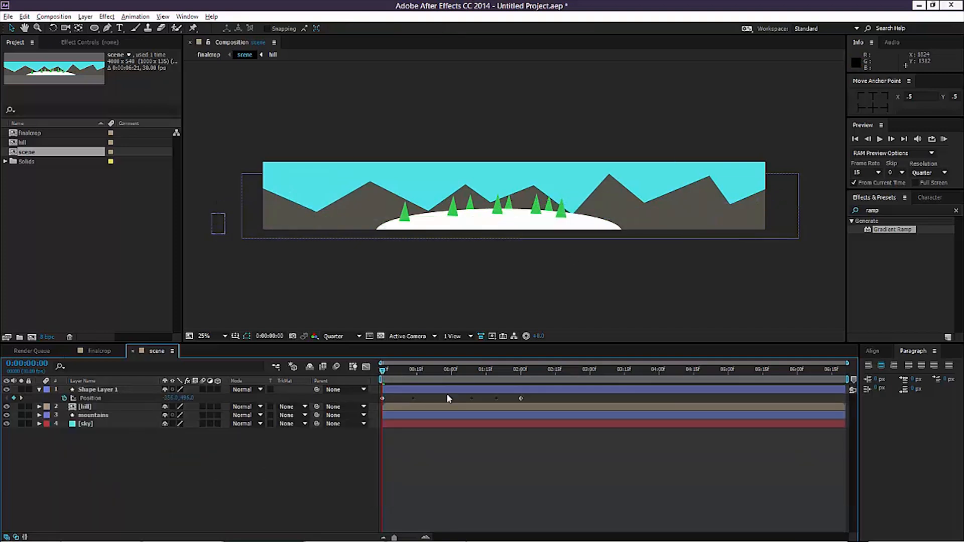
drag(382, 371, 513, 379)
Apply the Echo effect to Shape Layer 1 and rename the layer as tree
click(896, 210)
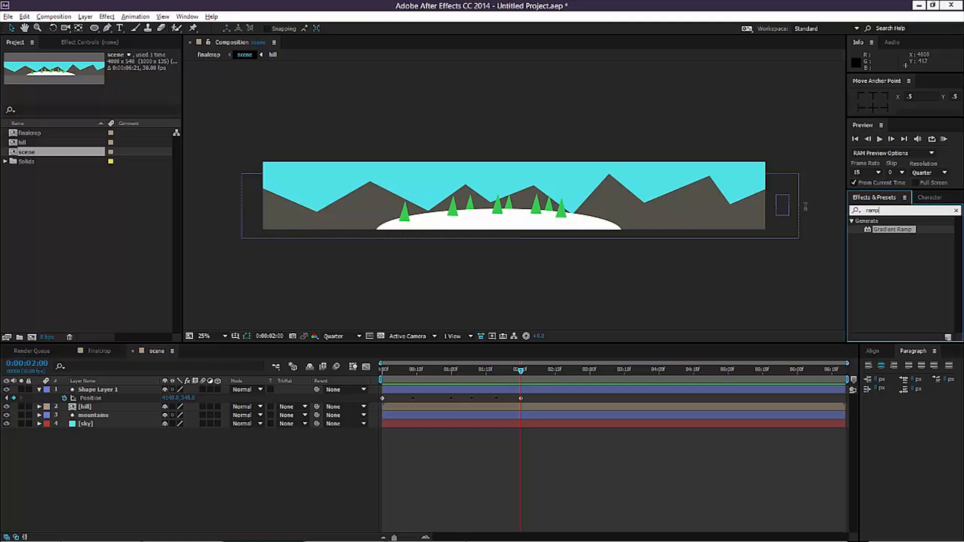
text(echo)
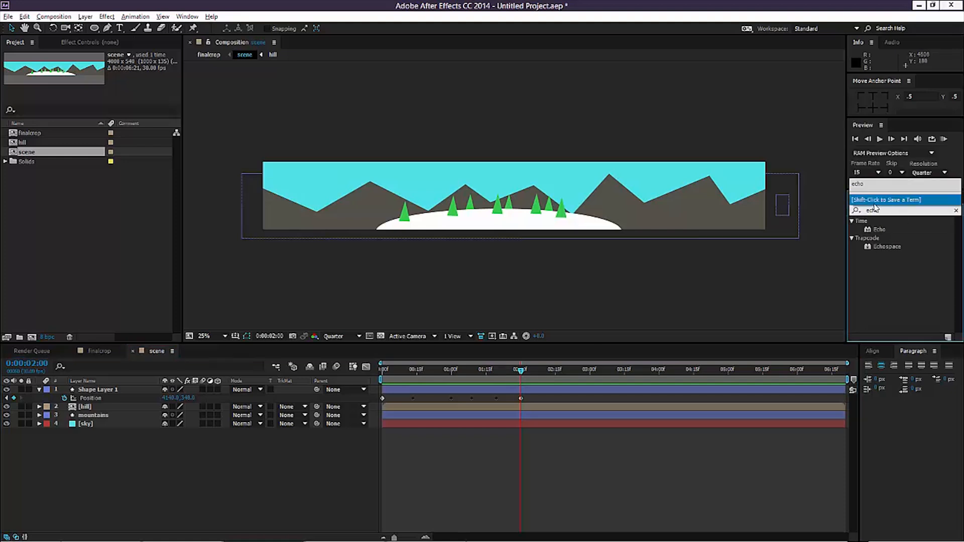
click(875, 231)
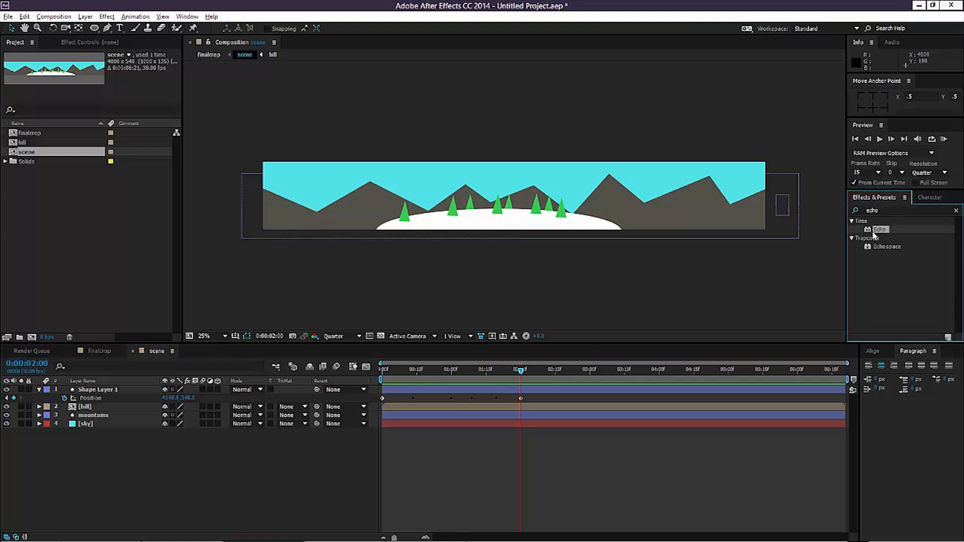
drag(119, 396, 116, 389)
right_click(111, 388)
click(141, 384)
text(tree)
key(Return)
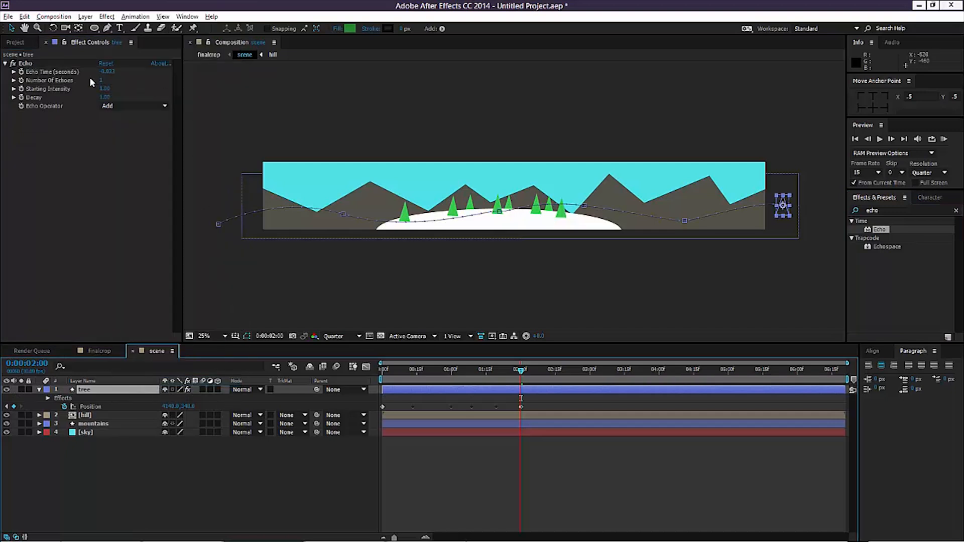
Set the tree's Echo effect to 60 echoes with the Maximum operator, and move the tree layer below the hill layer
drag(100, 79, 133, 80)
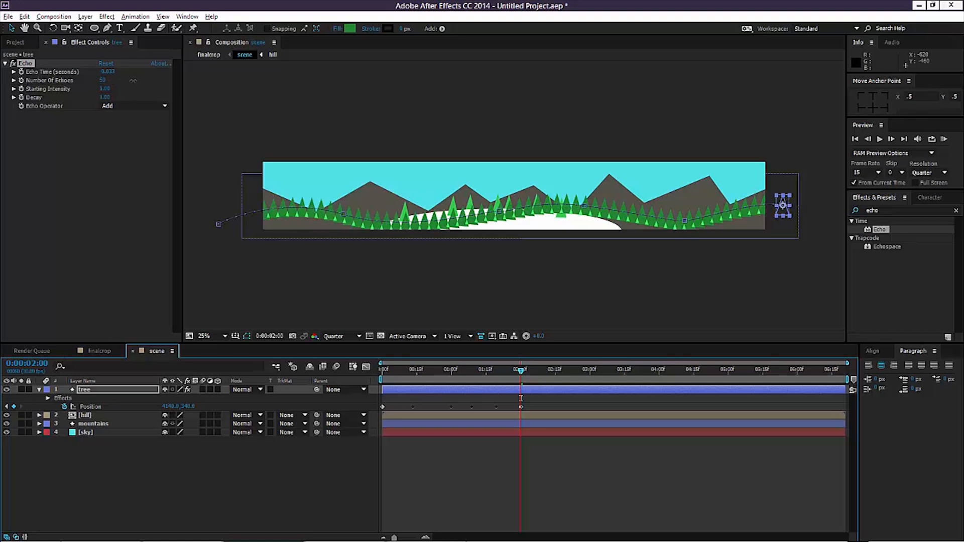
click(128, 106)
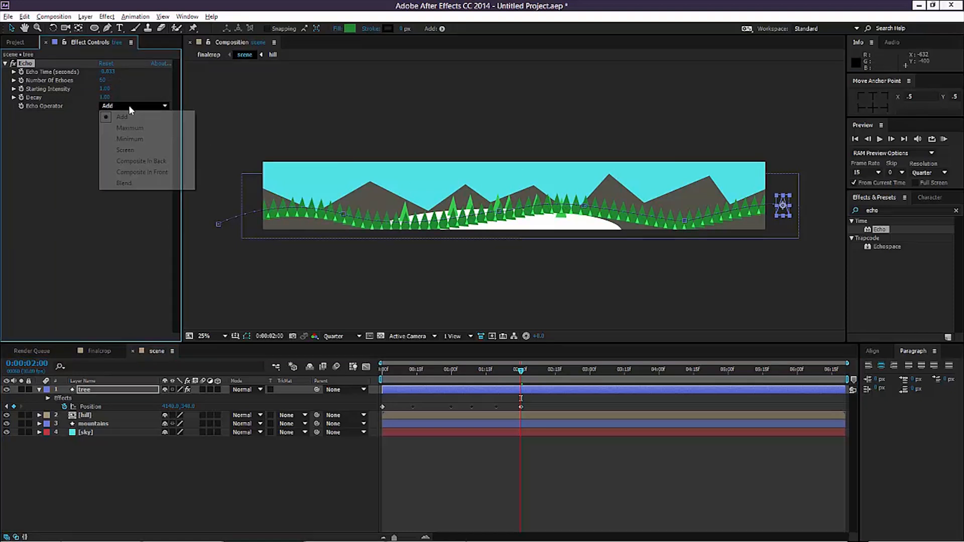
click(131, 129)
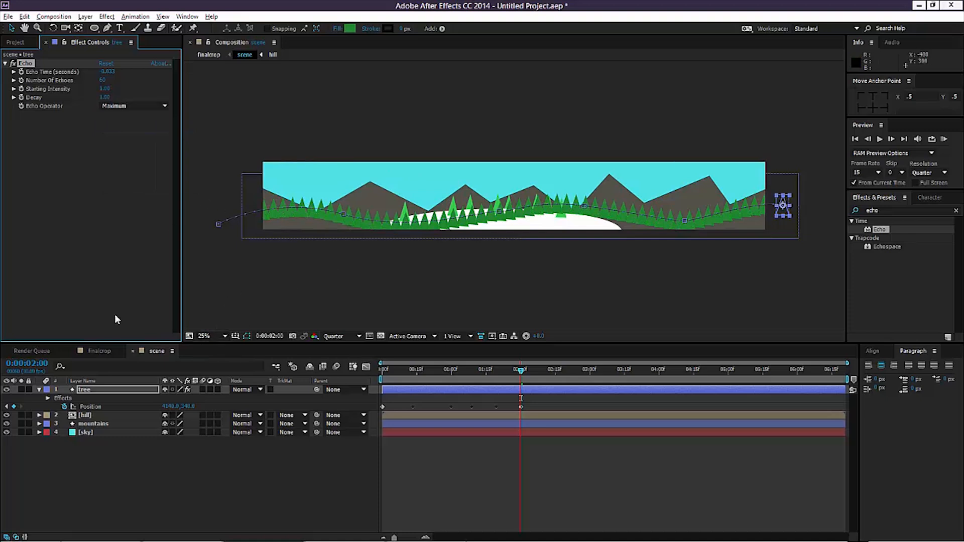
drag(94, 402, 100, 421)
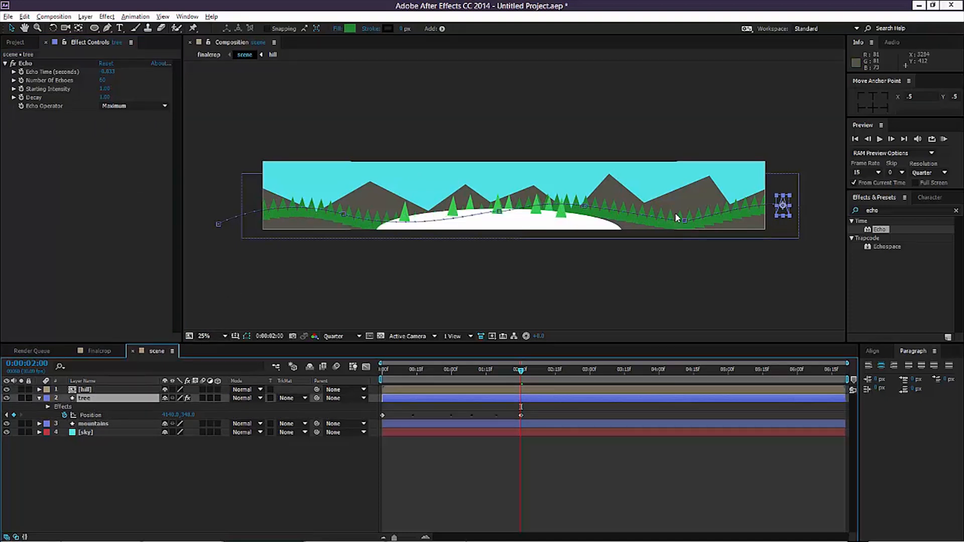
Pre-compose the tree layer into a new composition named treeline, moving all attributes into it
mouse_move(520, 375)
mouse_down()
mouse_move(412, 378)
mouse_move(520, 384)
mouse_up()
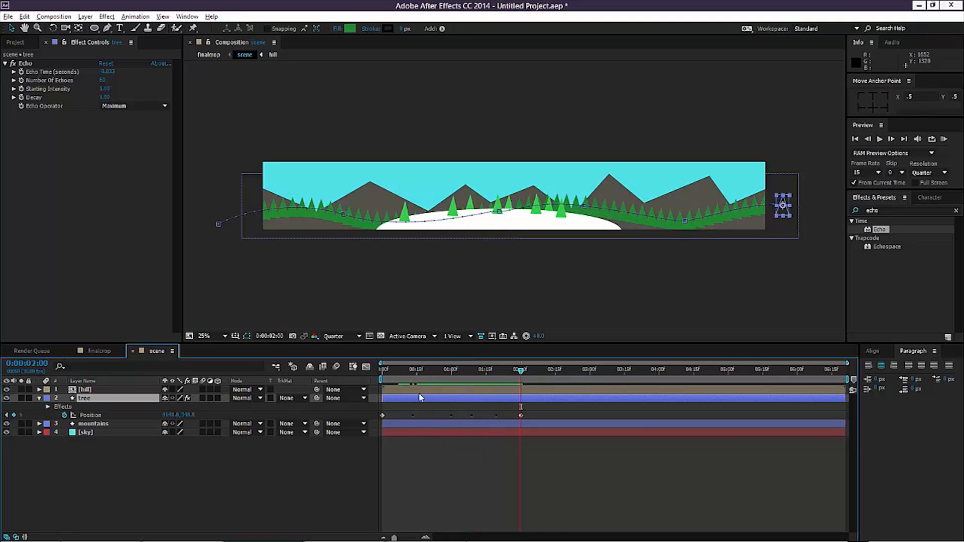
key(ctrl+shift+c)
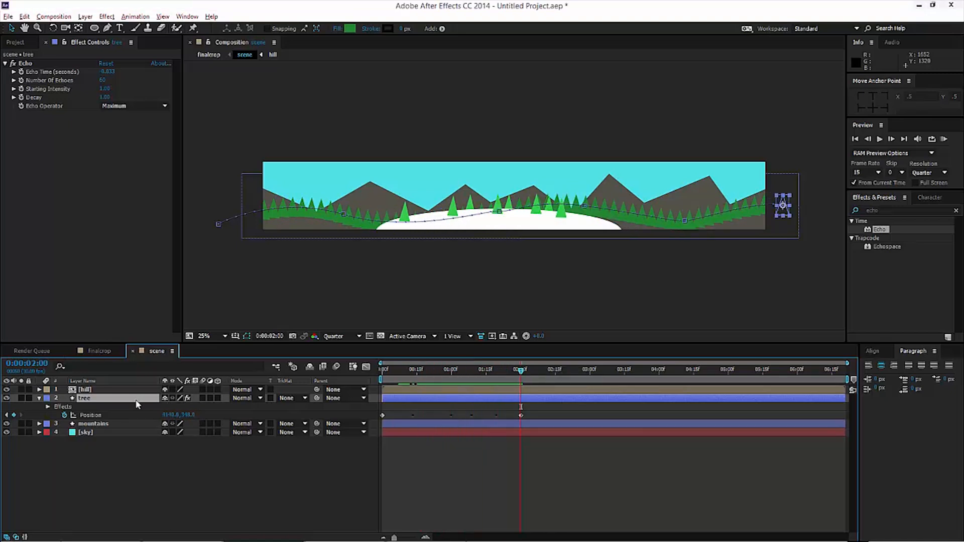
text(t)
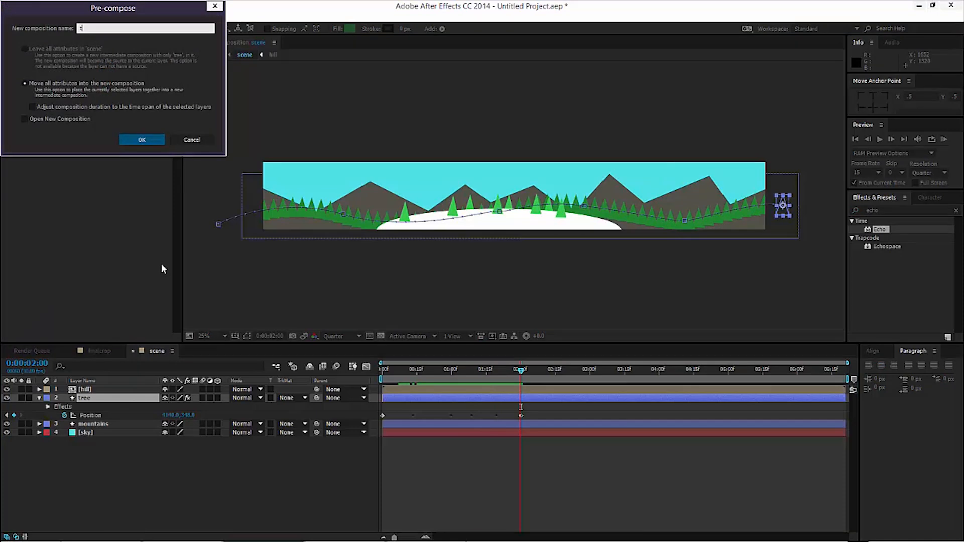
text(reeline)
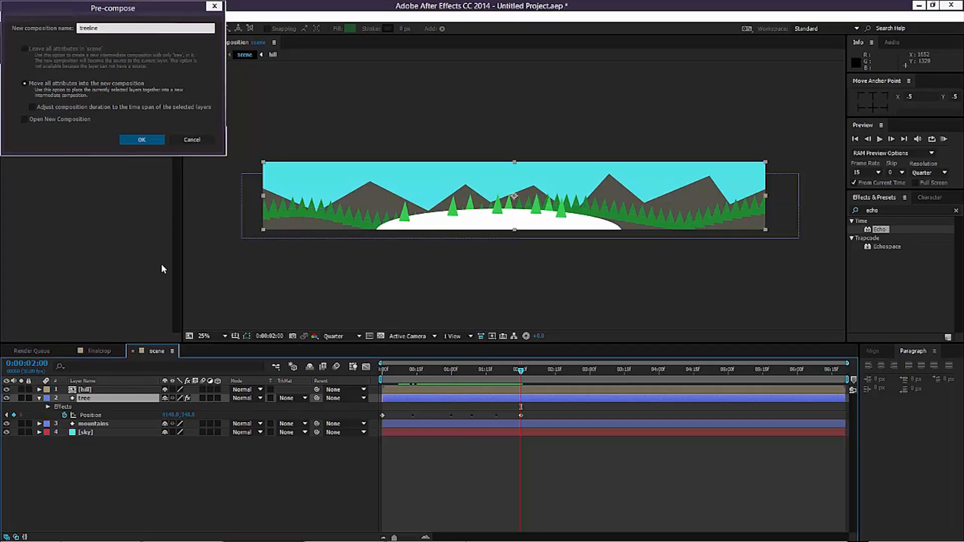
key(Return)
Enable time remapping on the treeline layer, set a hold keyframe at 0:00:02:00, and remove the keyframe at the start
right_click(107, 400)
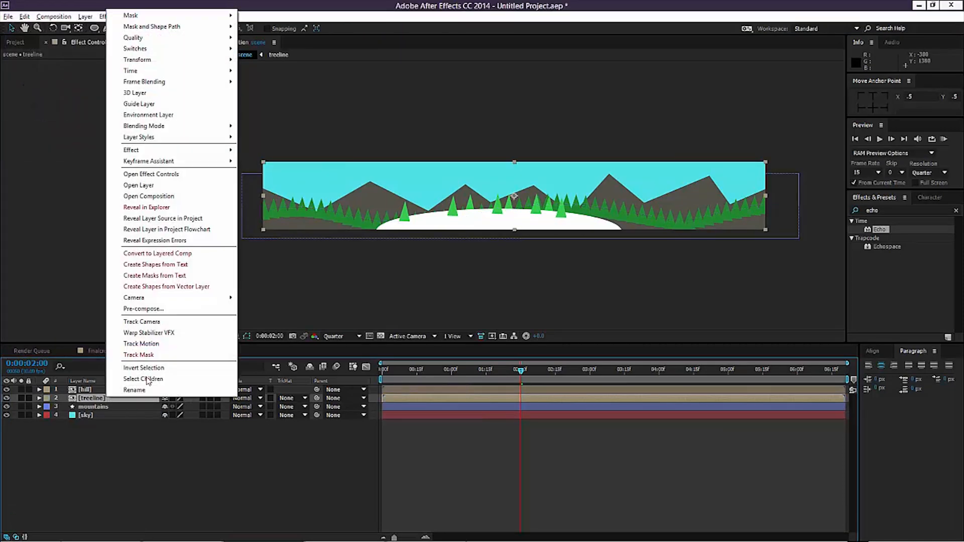
mouse_move(216, 72)
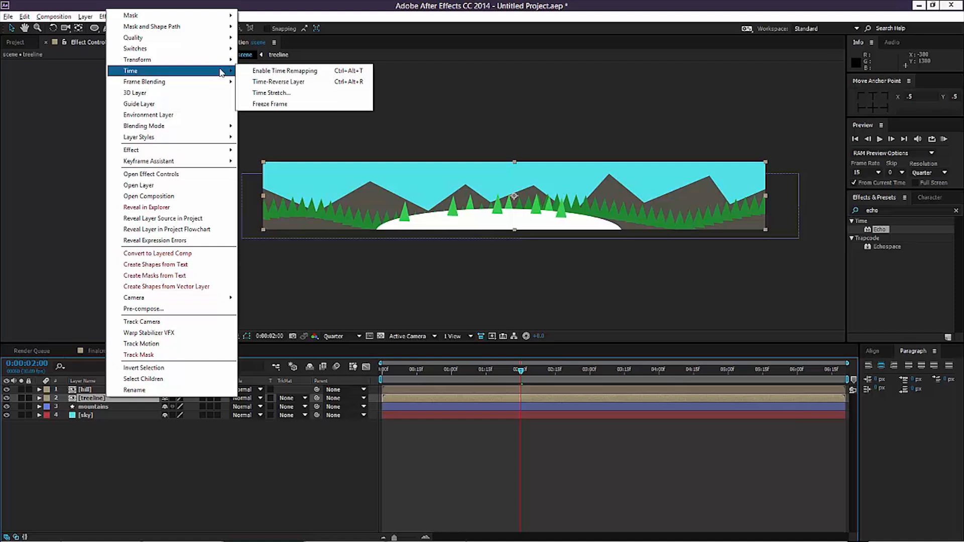
click(252, 70)
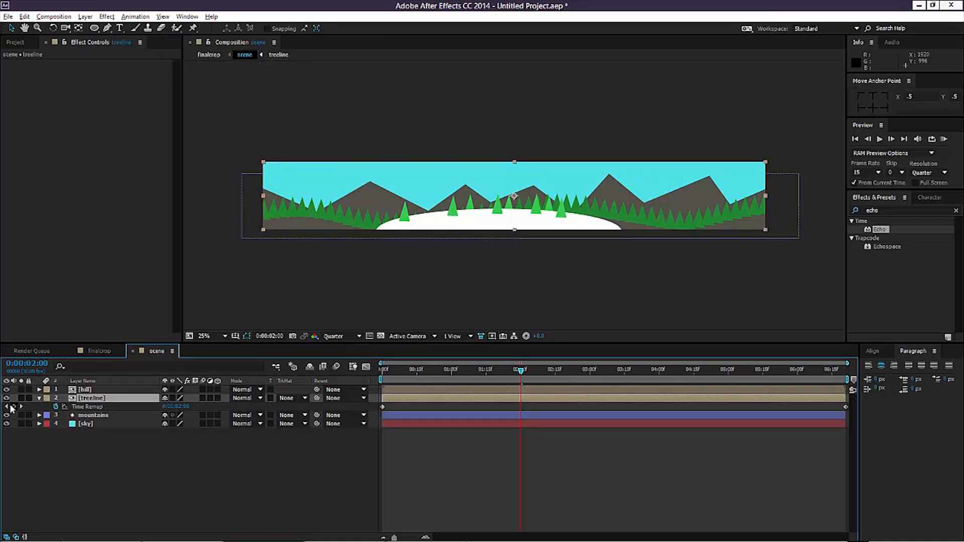
click(14, 406)
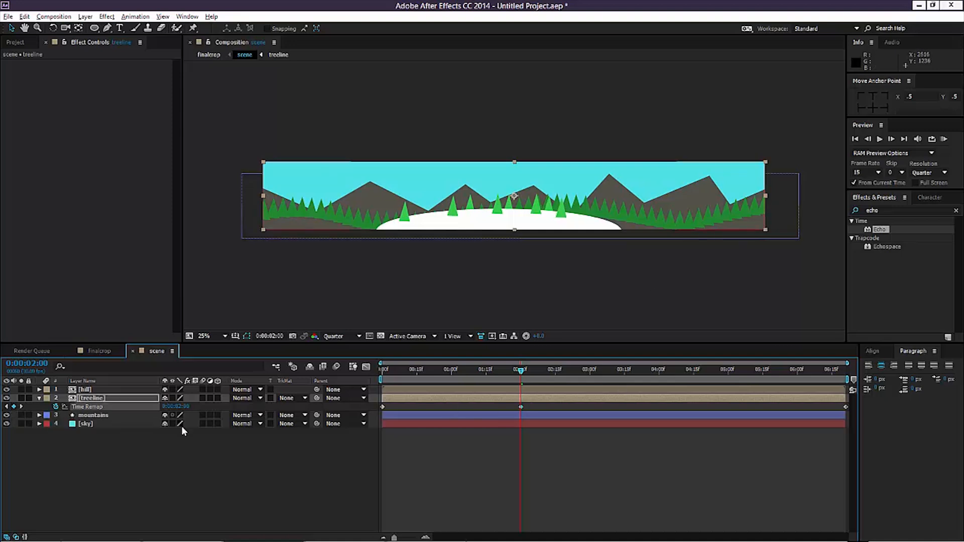
right_click(521, 407)
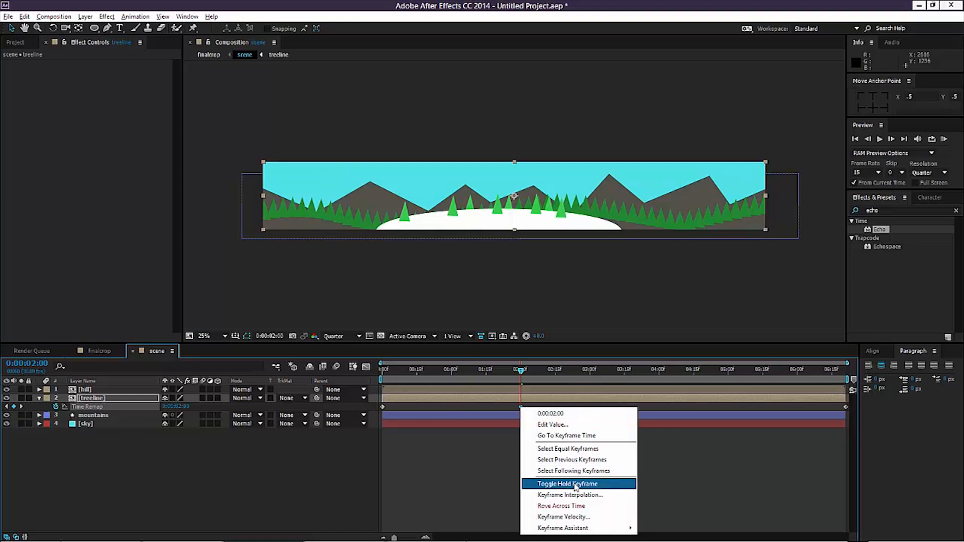
click(576, 483)
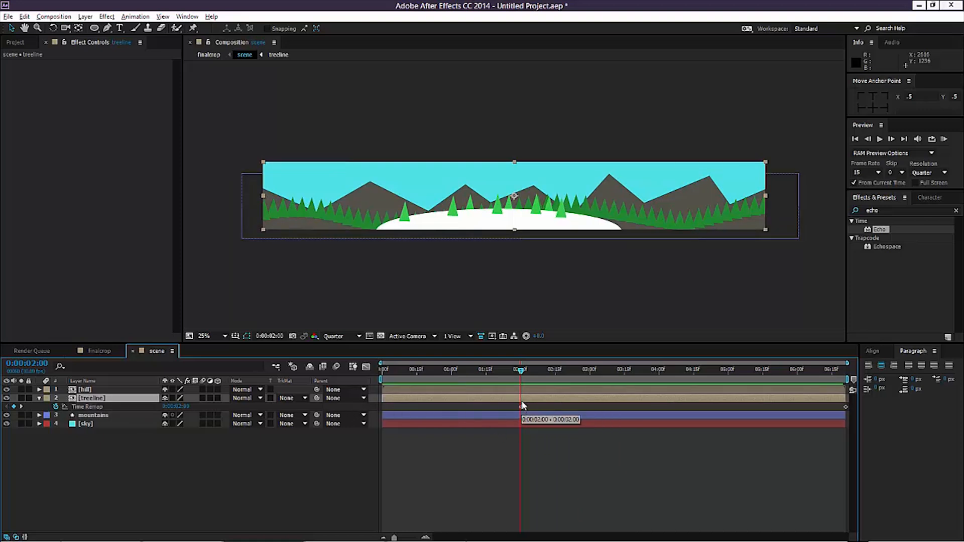
key(space)
drag(473, 376, 266, 394)
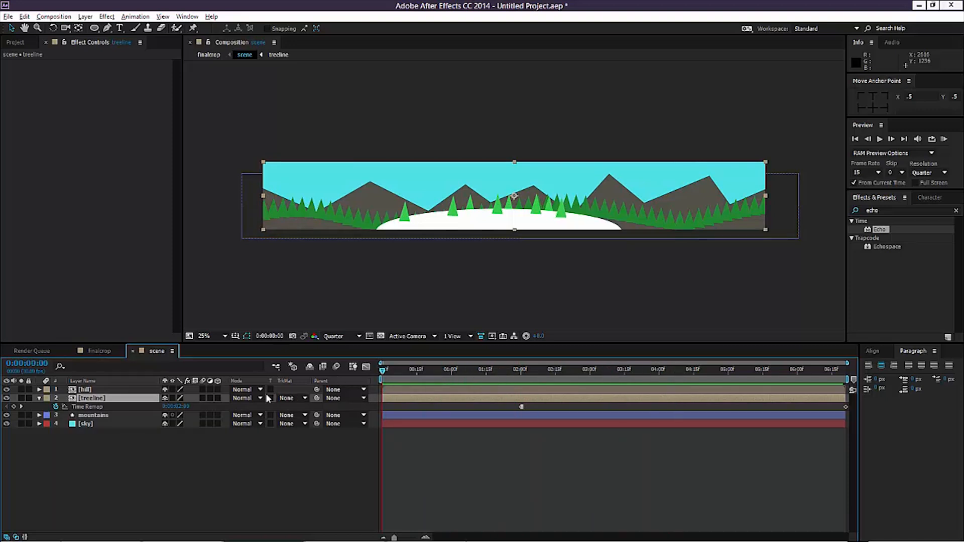
drag(389, 370, 468, 372)
drag(371, 379, 103, 402)
In the treeline composition, draw a wavy Pen tool edge along the base of the trees from one side to the other
double_click(95, 399)
drag(422, 373, 522, 368)
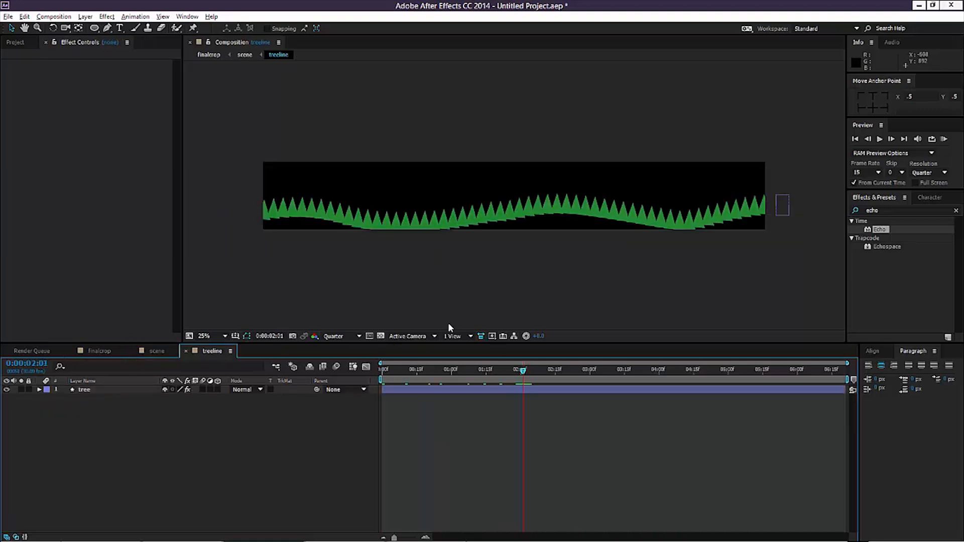
click(107, 27)
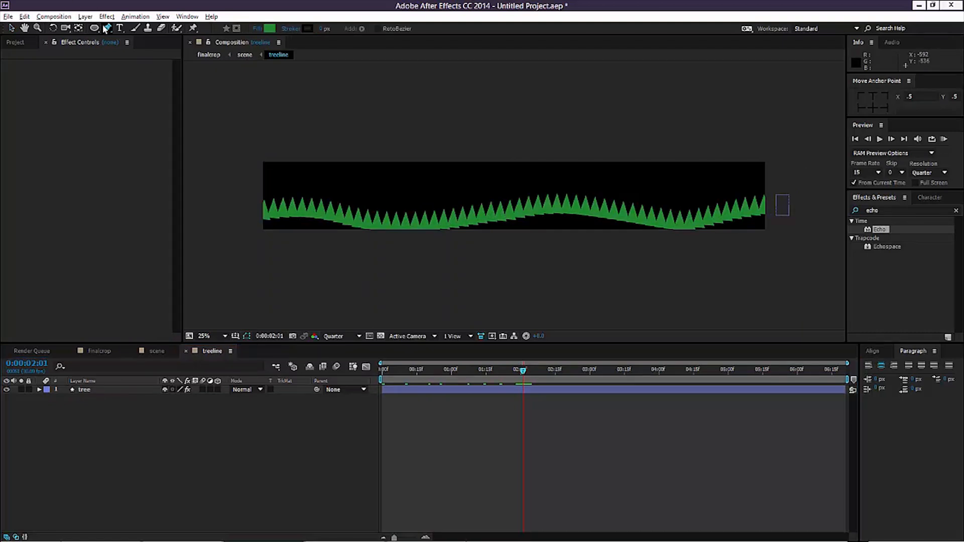
click(242, 220)
drag(297, 213, 317, 216)
drag(407, 227, 428, 229)
drag(552, 208, 570, 207)
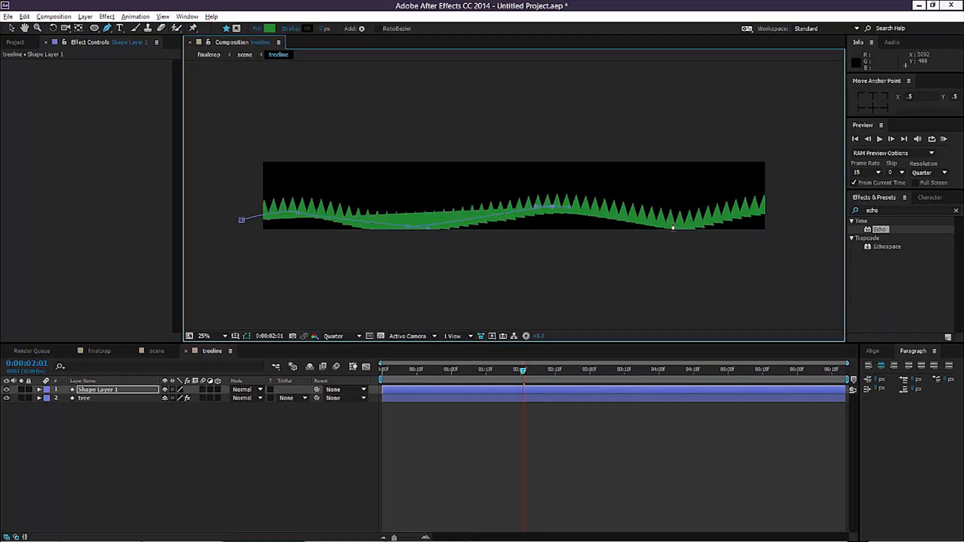
drag(675, 224, 695, 223)
click(784, 206)
Close the green shape below the frame so it fills the ground under the trees, and close the treeline composition to return to scene
click(826, 267)
click(551, 278)
click(265, 270)
click(242, 220)
key(v)
click(219, 287)
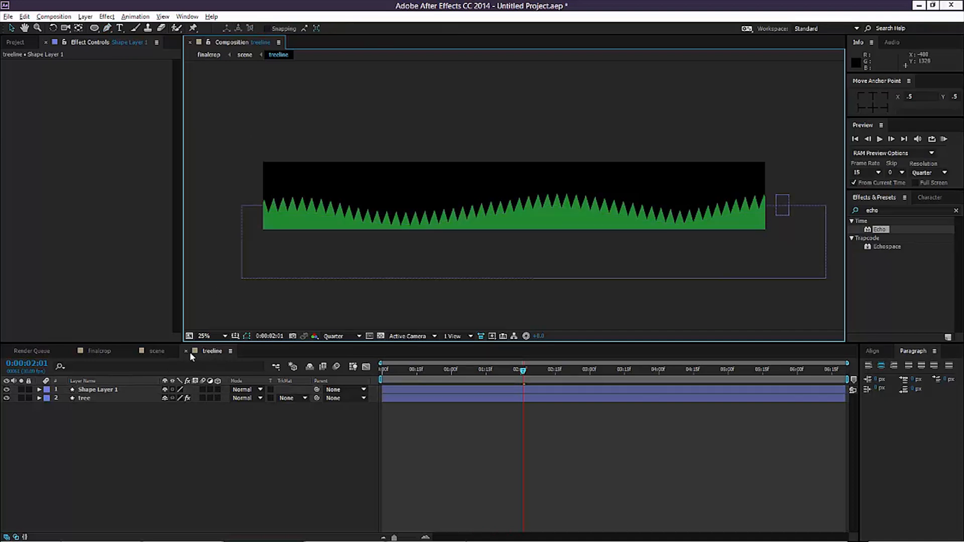
click(186, 351)
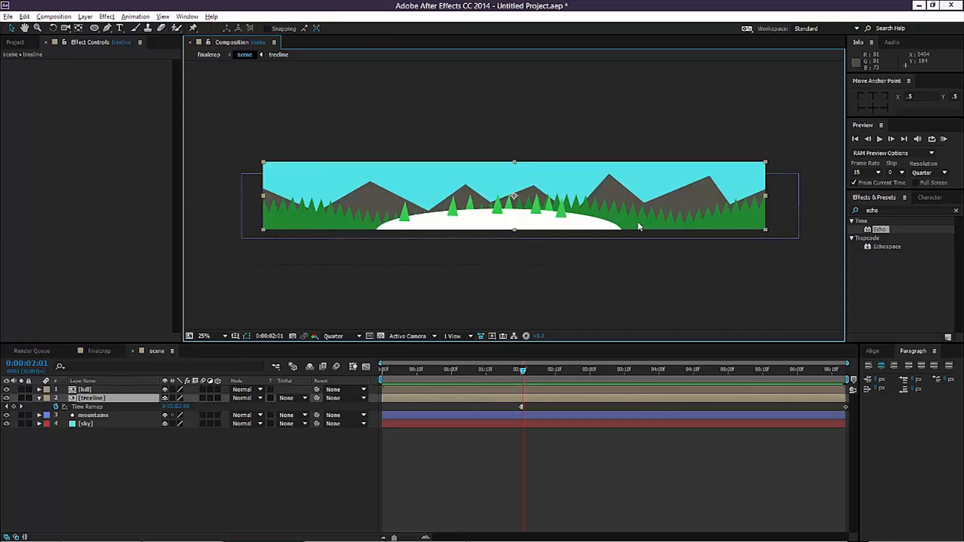
click(412, 290)
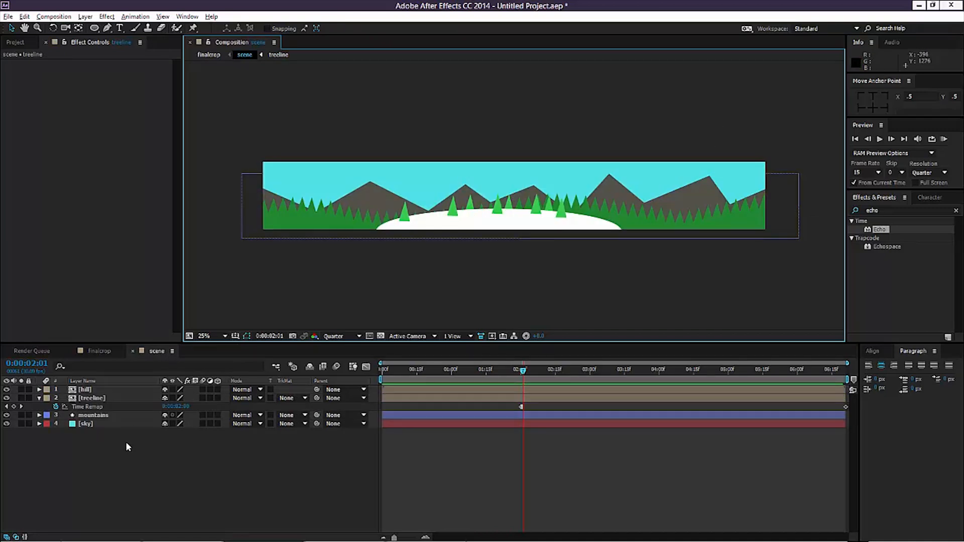
Add a null object to the scene composition and rename it as parallax controller
click(40, 398)
right_click(86, 435)
mouse_move(160, 336)
click(262, 392)
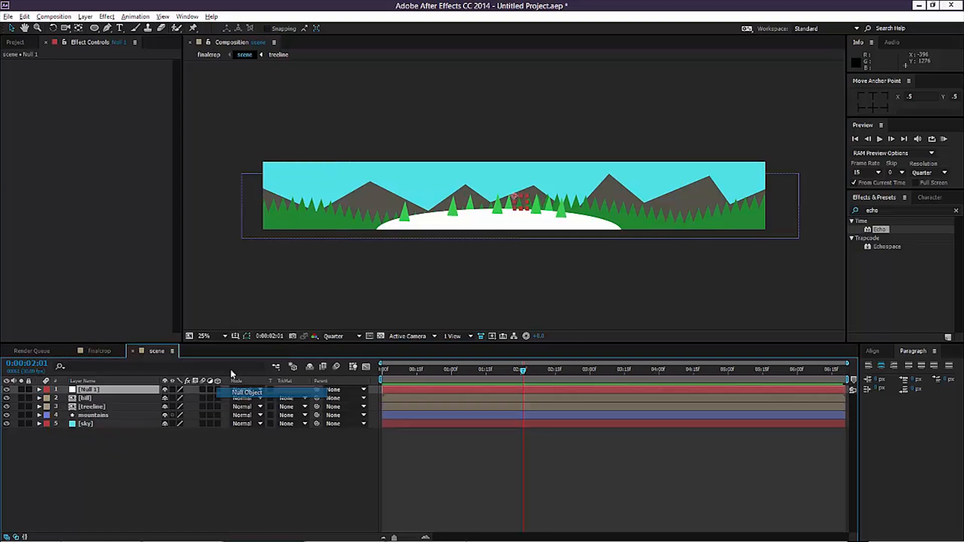
right_click(86, 392)
click(130, 386)
text(parallax con)
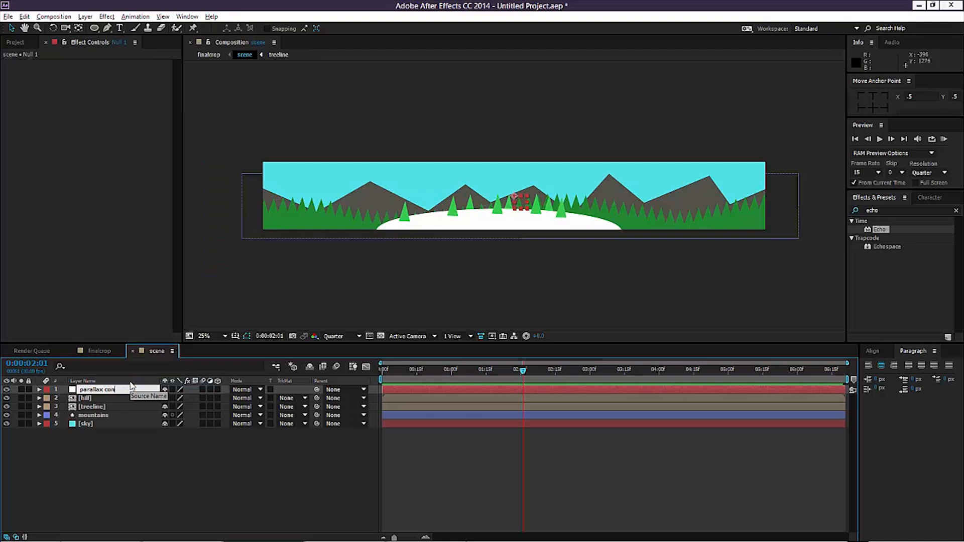
text(troller)
key(Return)
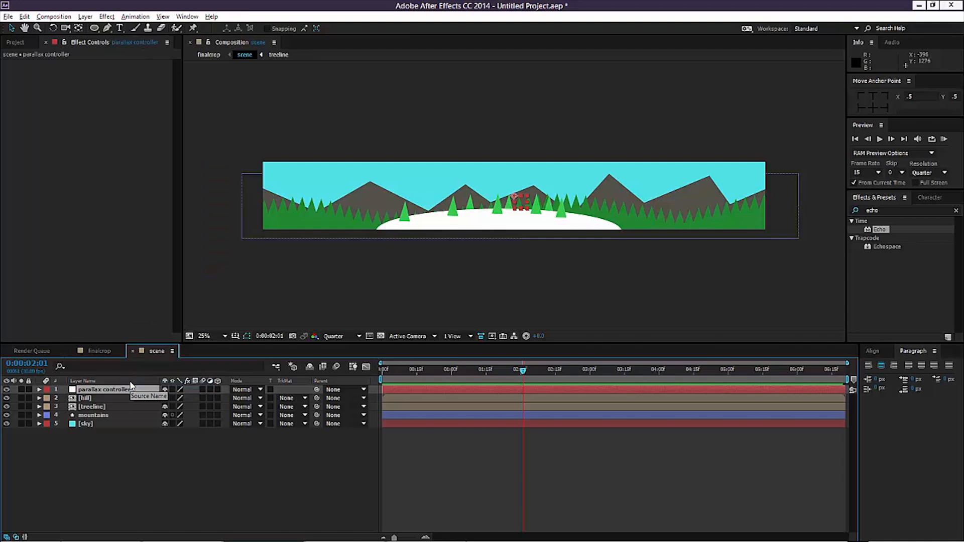
Find the Slider Control effect and apply it to the parallax controller null
click(893, 207)
text(slider)
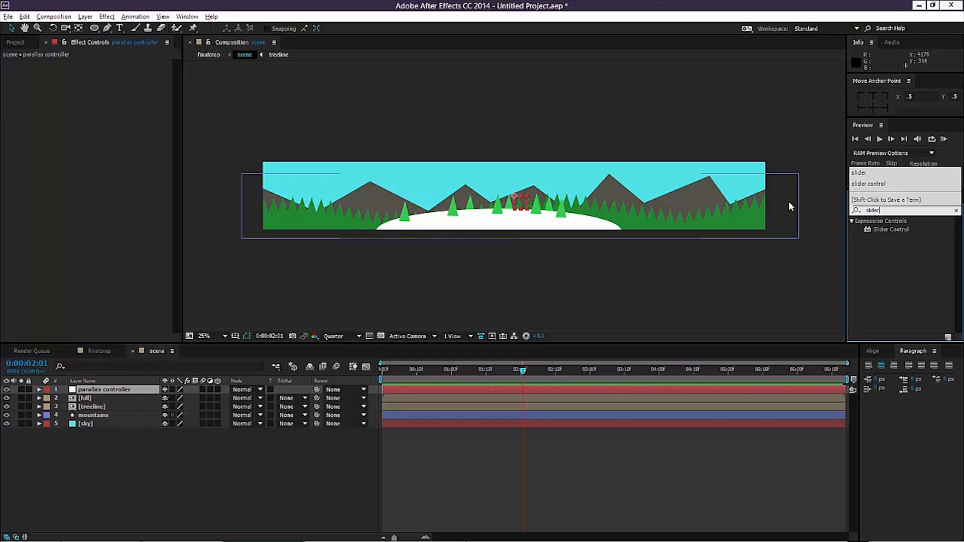
click(898, 230)
drag(136, 390, 137, 390)
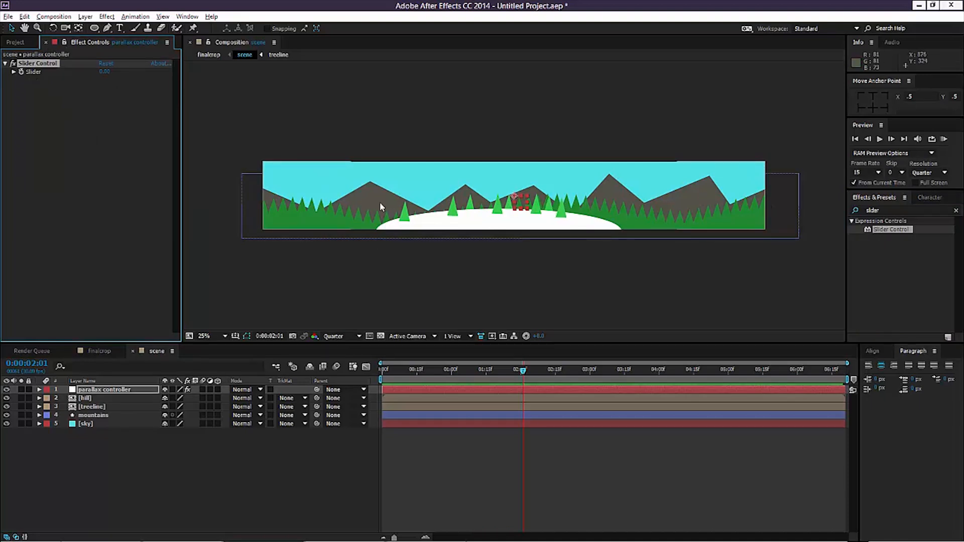
Separate the Position dimensions of the hill, treeline and mountains layers, and return the current time to the start
click(87, 398)
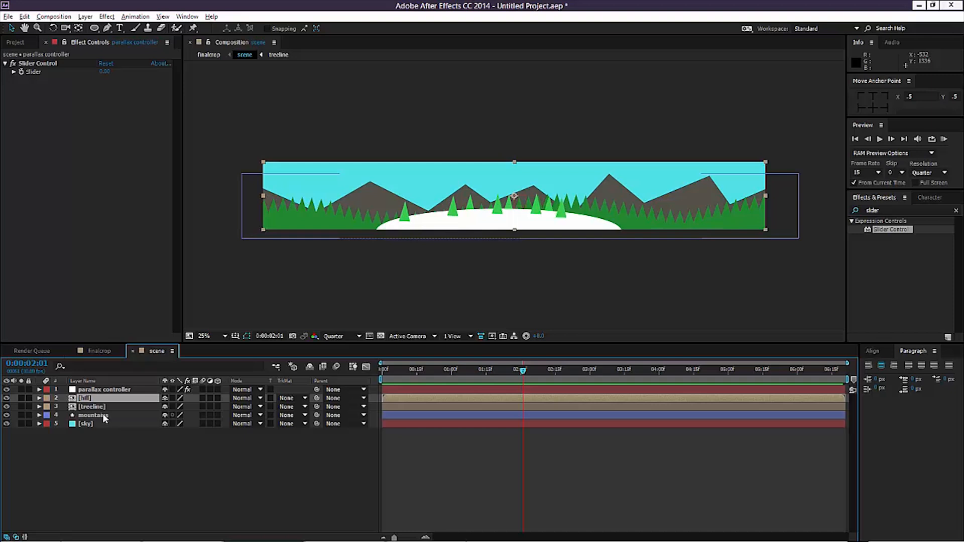
shift+click(104, 418)
key(p)
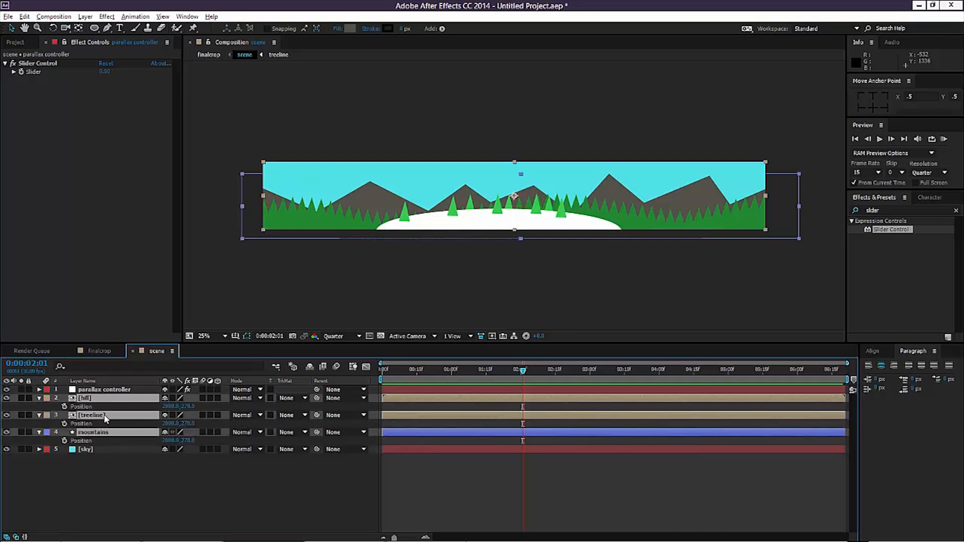
click(91, 441)
ctrl+click(91, 424)
ctrl+click(91, 406)
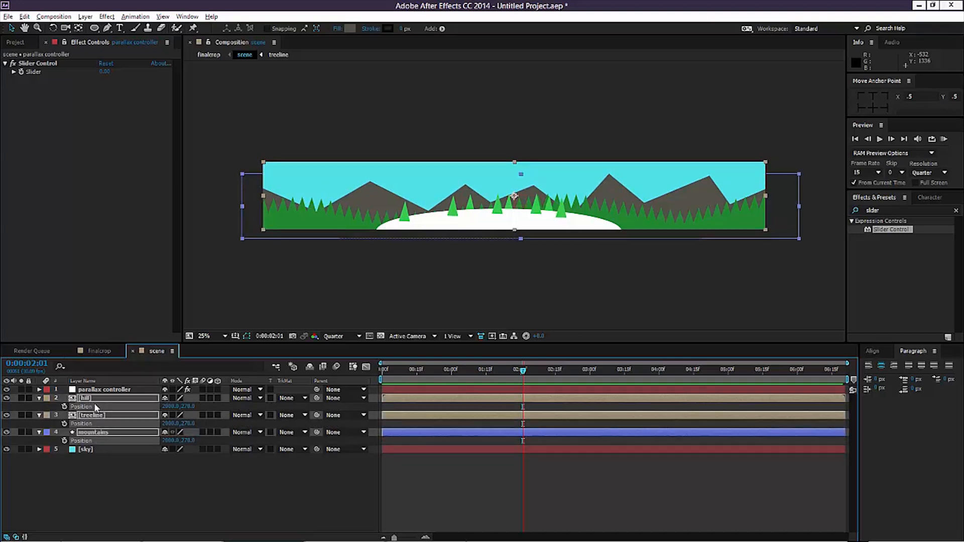
right_click(92, 407)
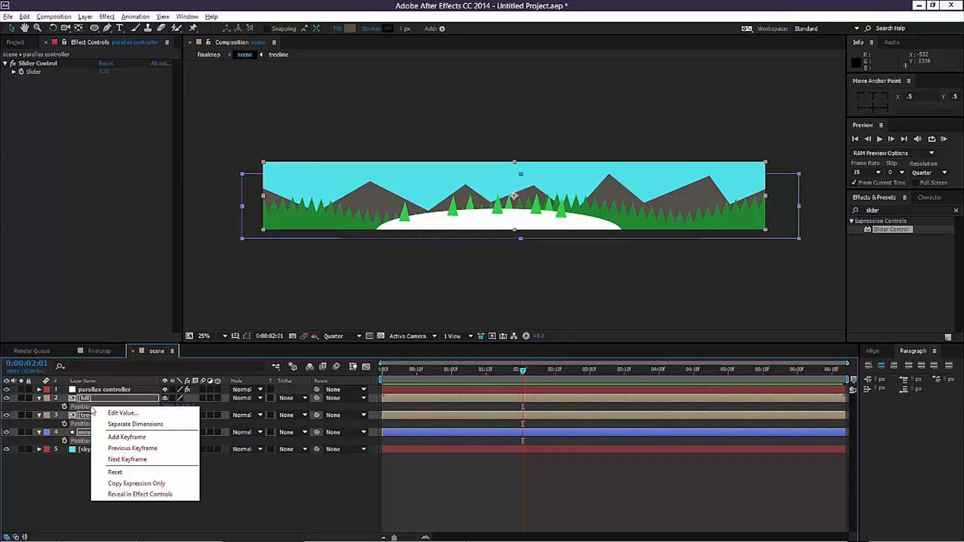
click(121, 424)
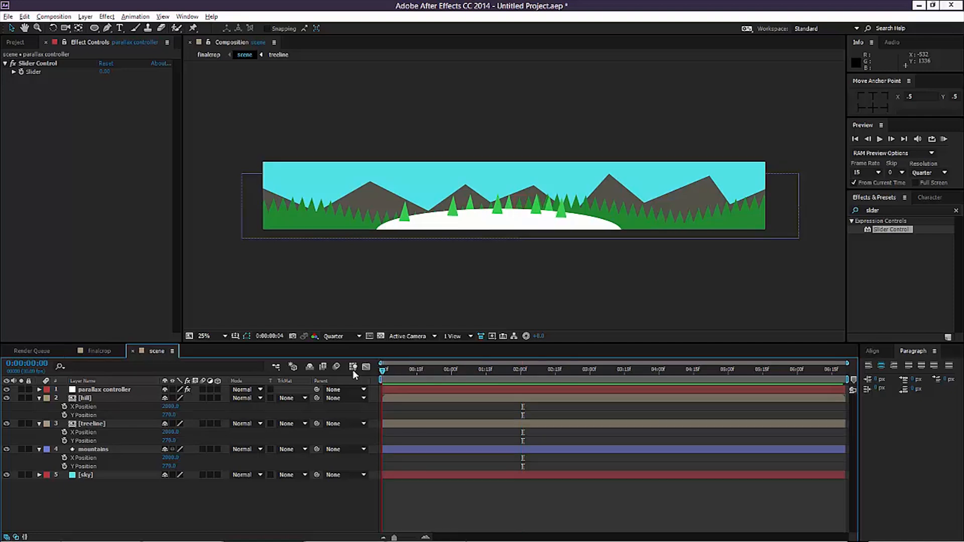
key(Home)
click(91, 425)
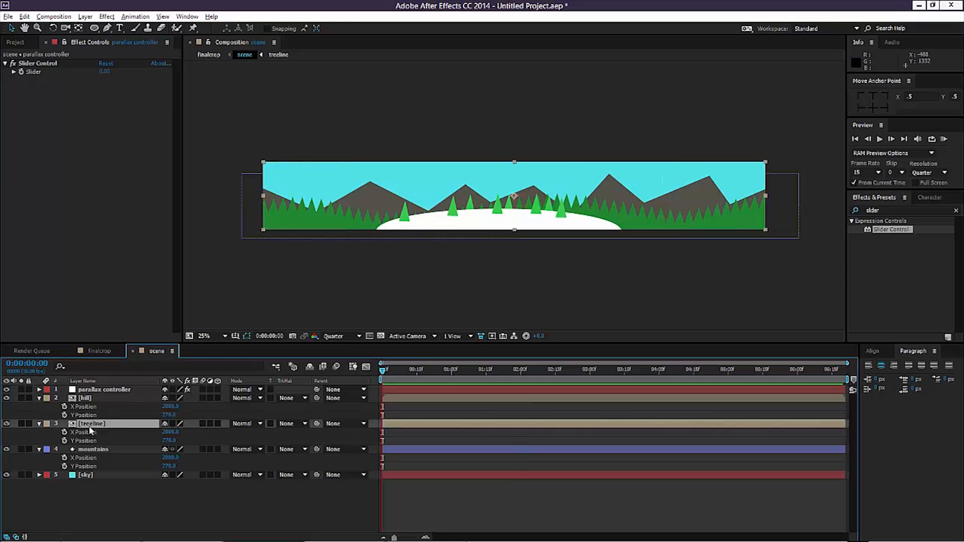
click(99, 457)
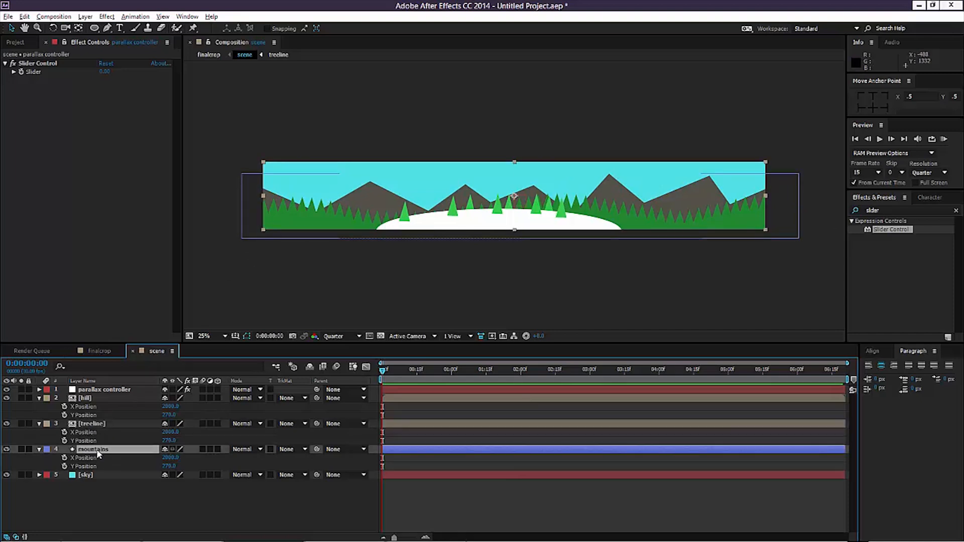
click(95, 426)
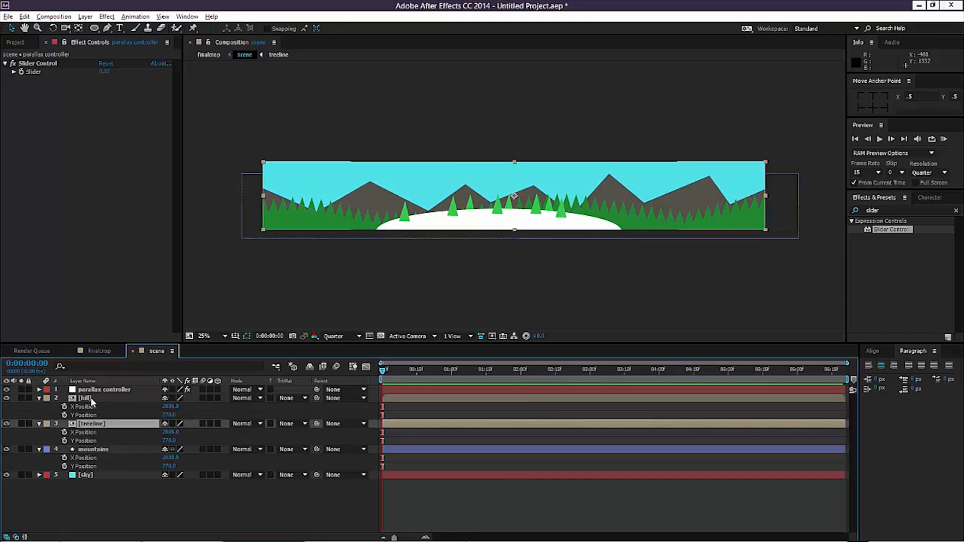
click(91, 400)
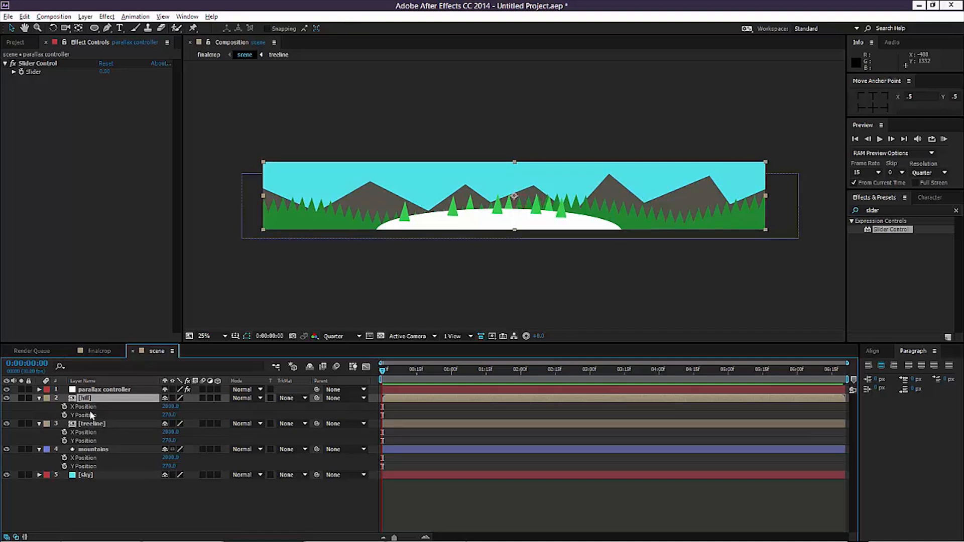
click(90, 424)
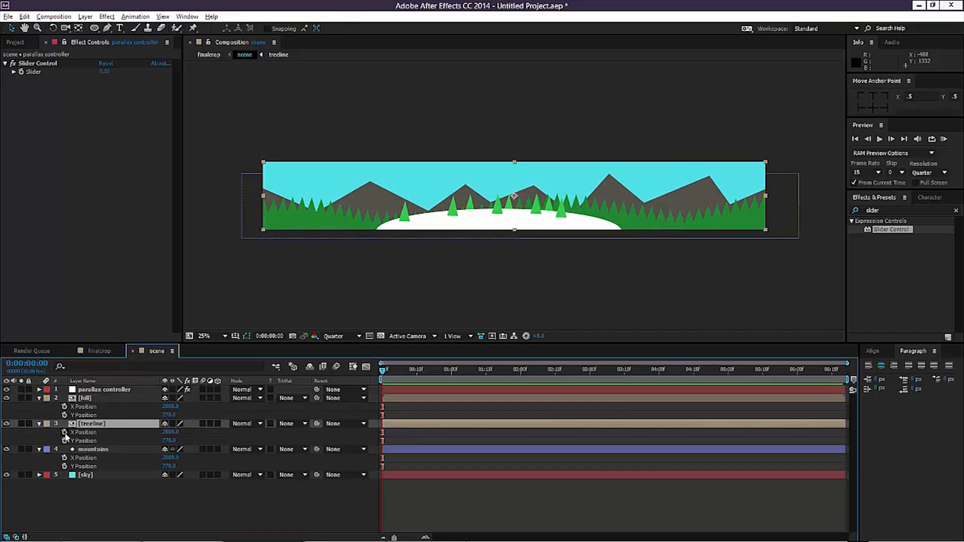
alt+click(65, 432)
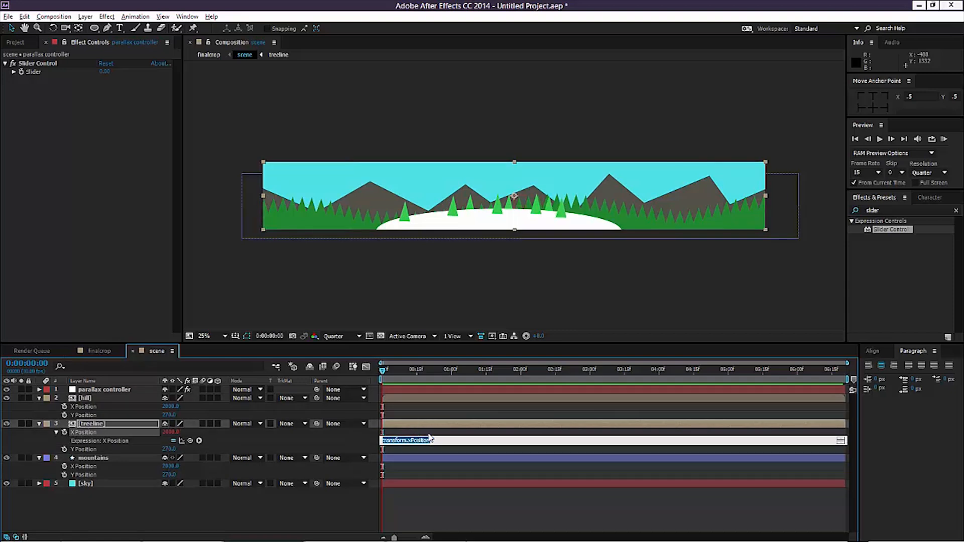
text(v)
key(ctrl+z)
key(ctrl+z)
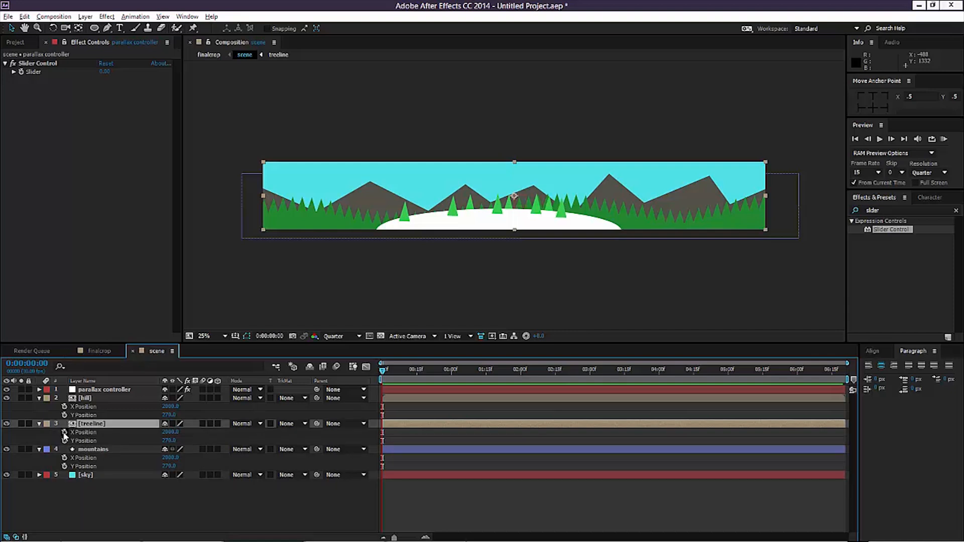
Give the treeline's X Position an expression that adds the parallax controller's Slider to its value, and try out the slider
alt+click(64, 432)
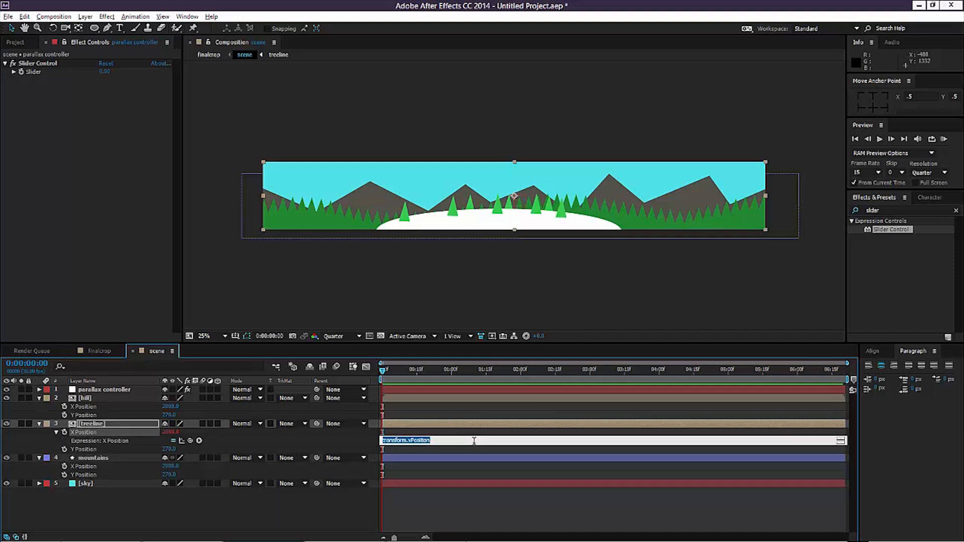
text(value + [)
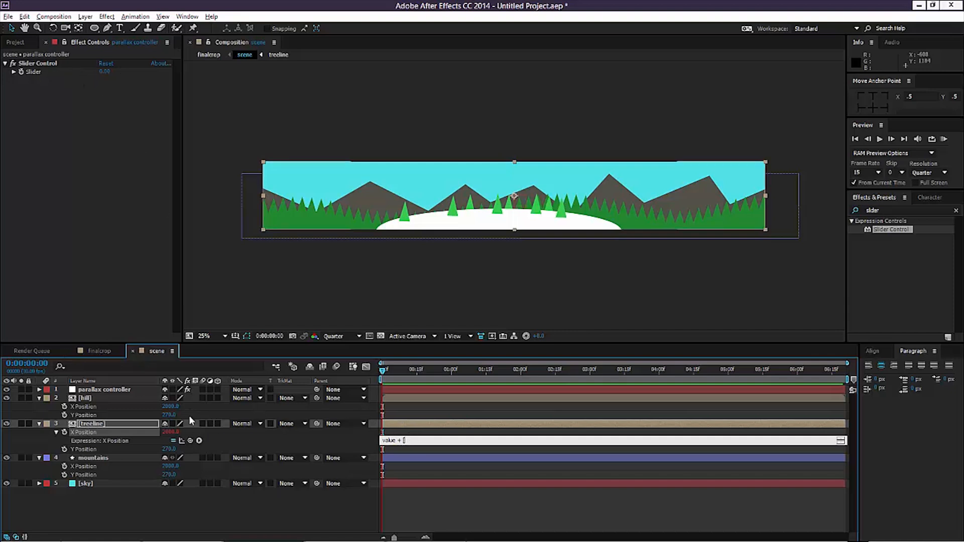
drag(191, 441, 33, 72)
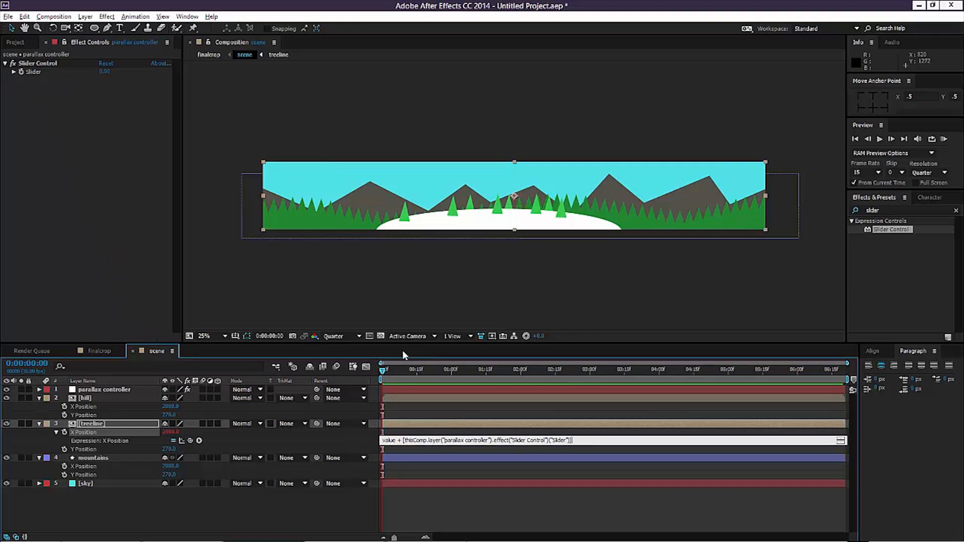
key(ctrl+a)
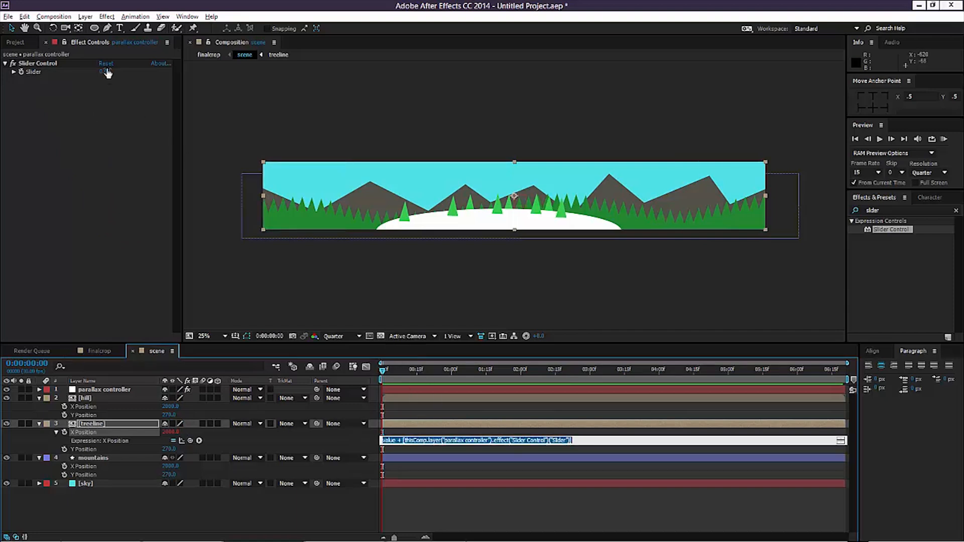
drag(103, 72, 362, 174)
key(ctrl+z)
Copy the treeline's X Position expression to the X Position of the hill and mountains layers, and try out the slider
click(472, 442)
key(ctrl+c)
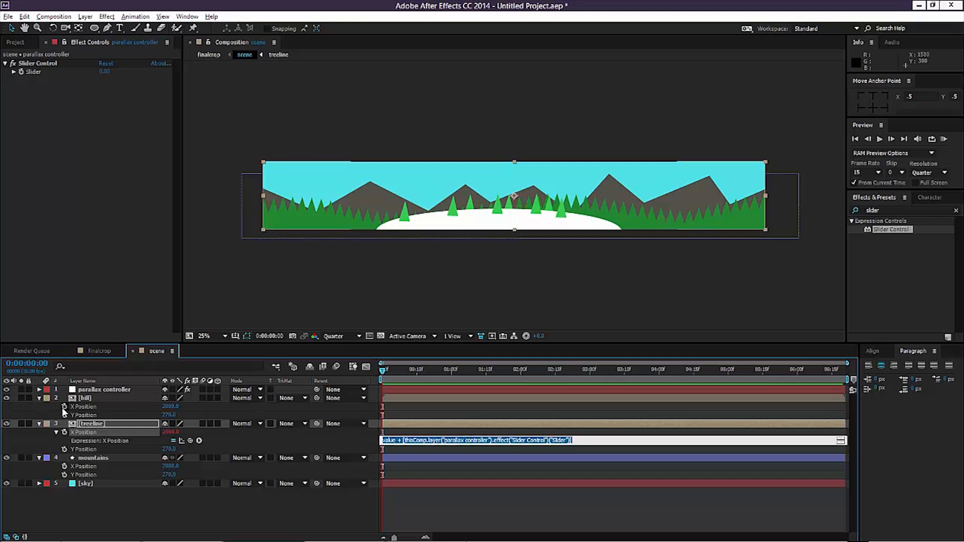
alt+click(64, 407)
key(ctrl+v)
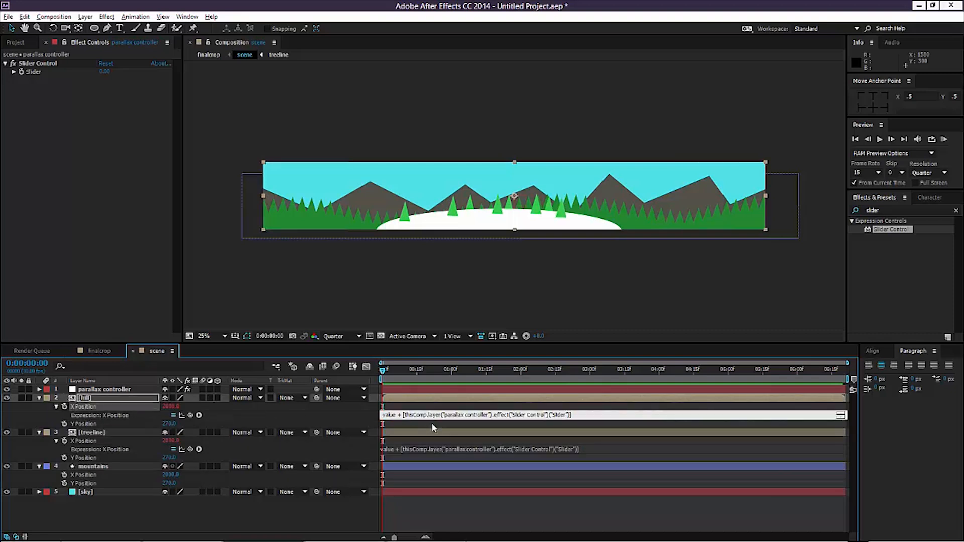
click(432, 425)
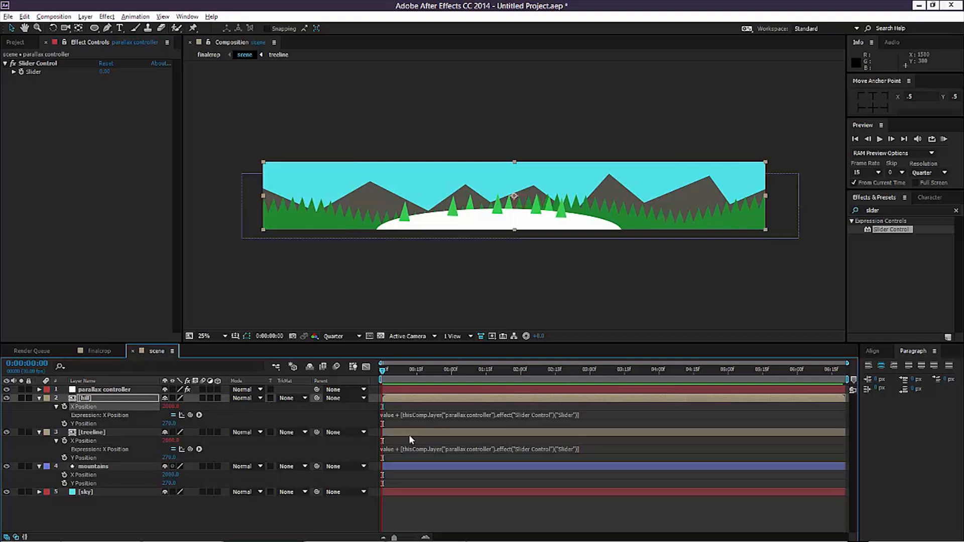
alt+click(64, 474)
key(ctrl+v)
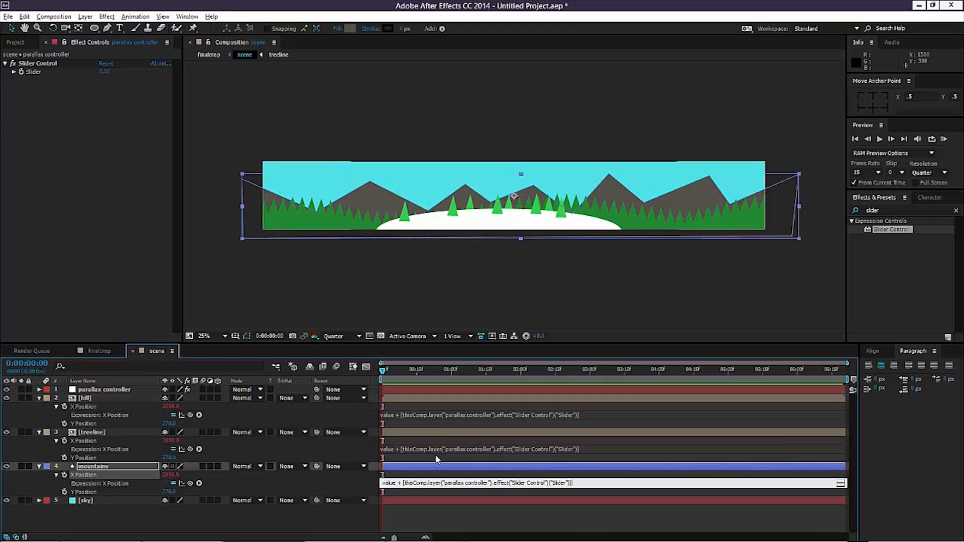
click(436, 458)
drag(104, 71, 303, 135)
key(ctrl+z)
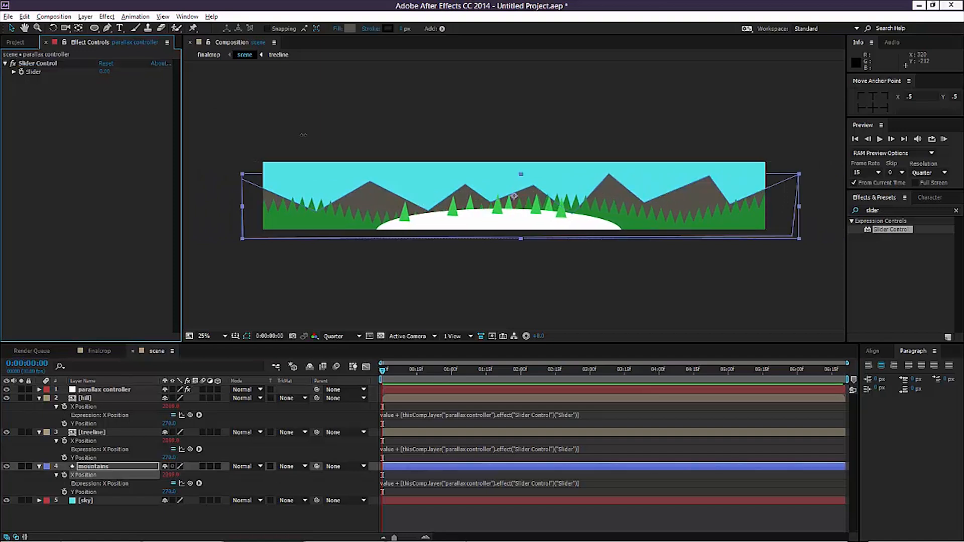
Multiply the Slider reference by 1.2 in the hill's X Position expression
click(573, 414)
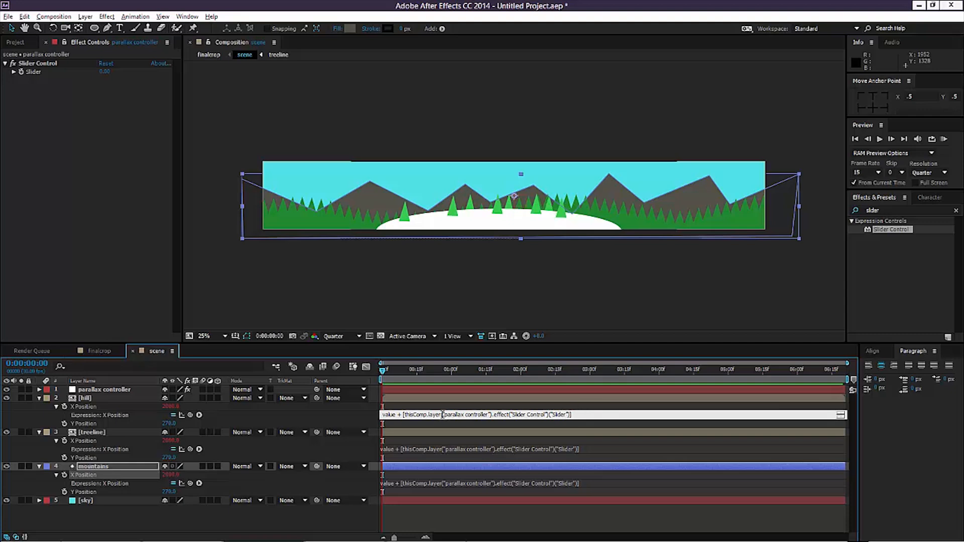
click(404, 415)
drag(404, 415, 570, 415)
click(517, 414)
key(KP_Enter)
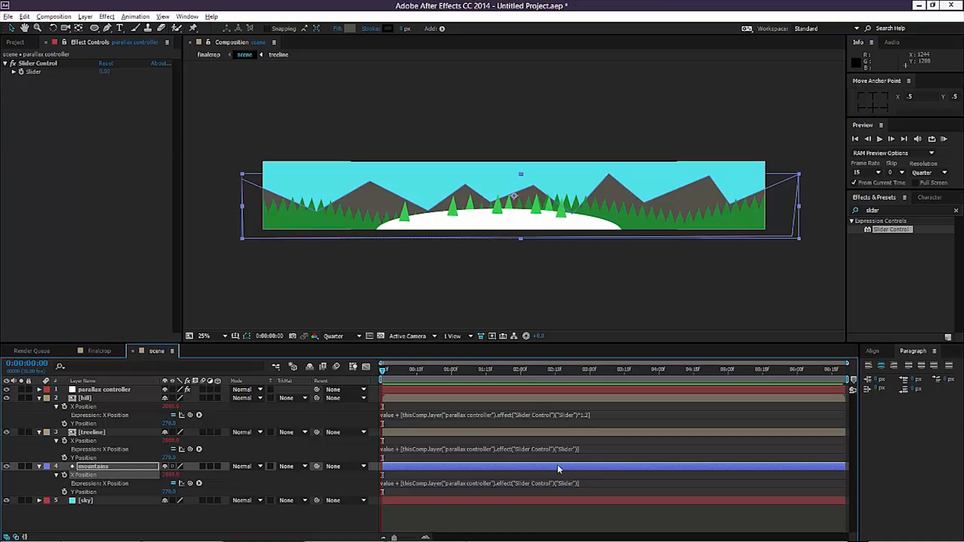
Multiply the Slider reference by .8 in the mountains' X Position expression, and test the parallax with the slider
click(554, 483)
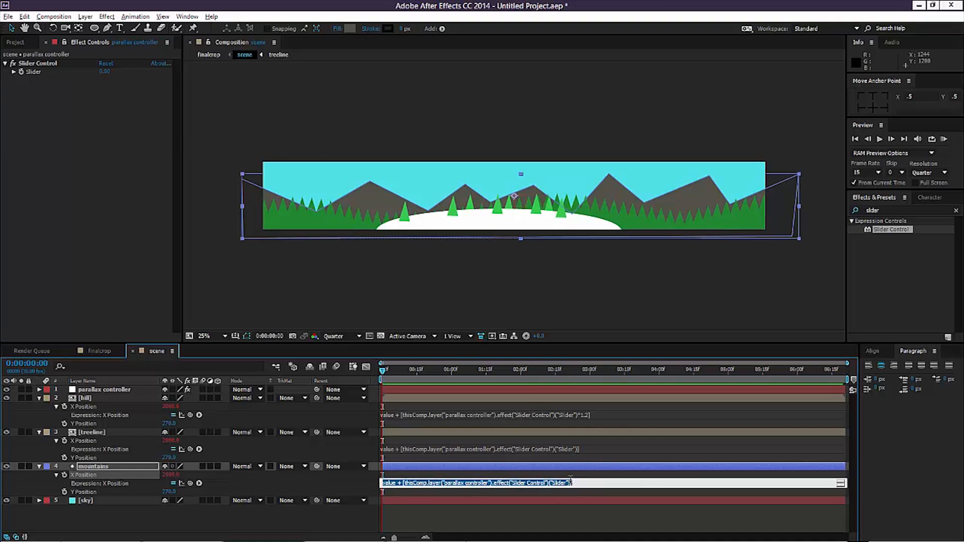
click(597, 477)
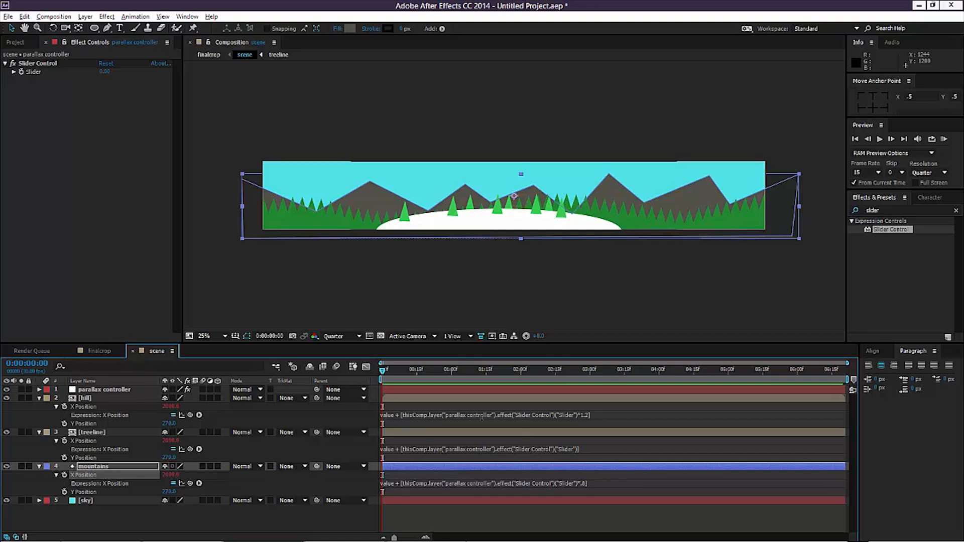
drag(104, 71, 584, 148)
key(ctrl+z)
click(582, 120)
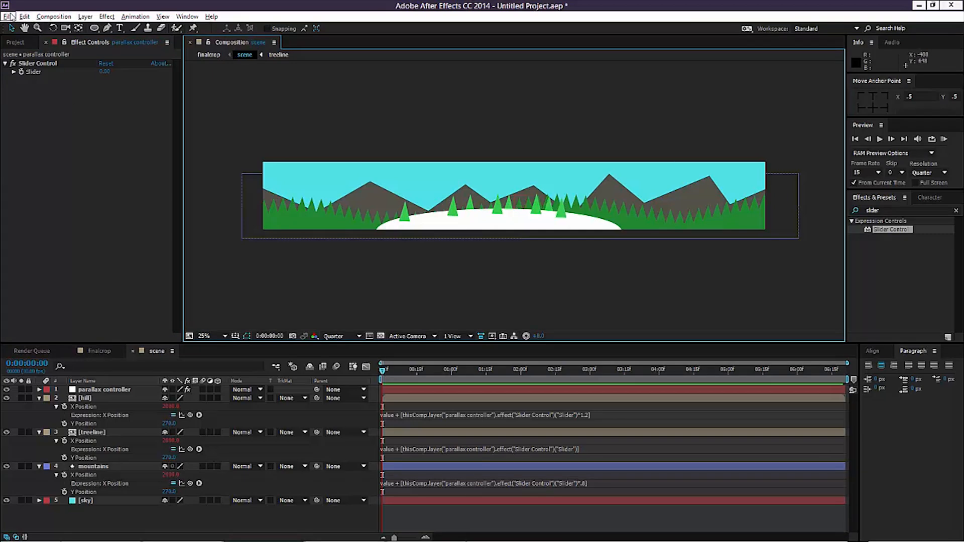
Open the recent project parallax.aep without saving the changes to the current project
click(10, 15)
mouse_move(48, 50)
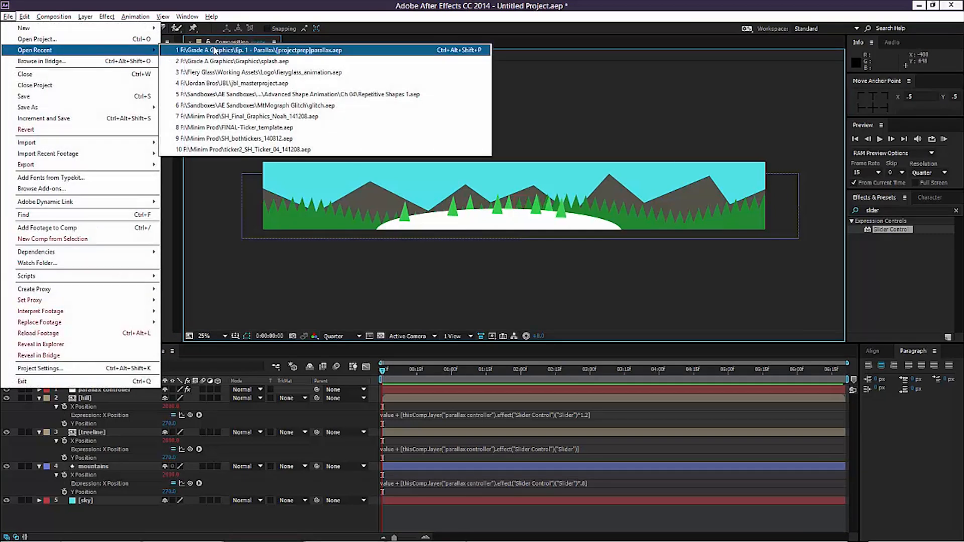
click(214, 50)
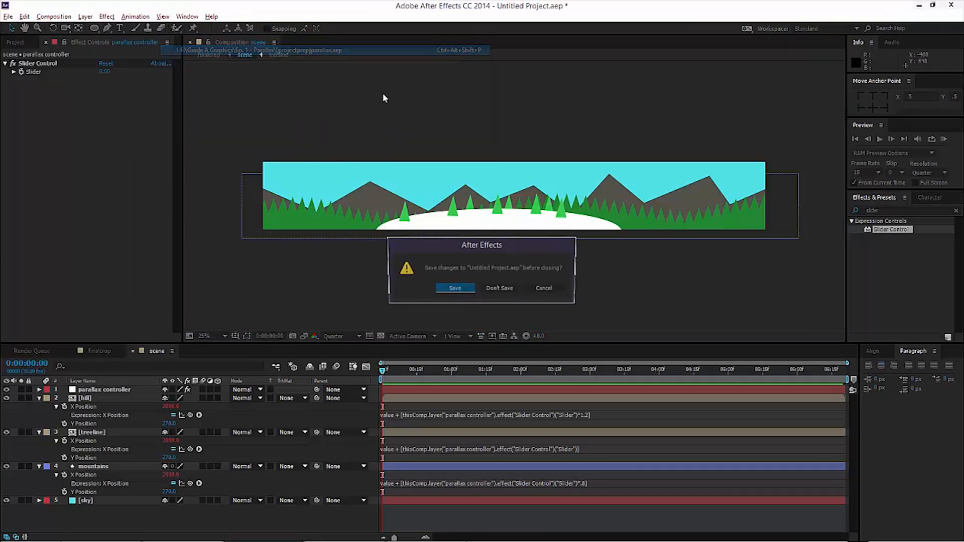
click(502, 287)
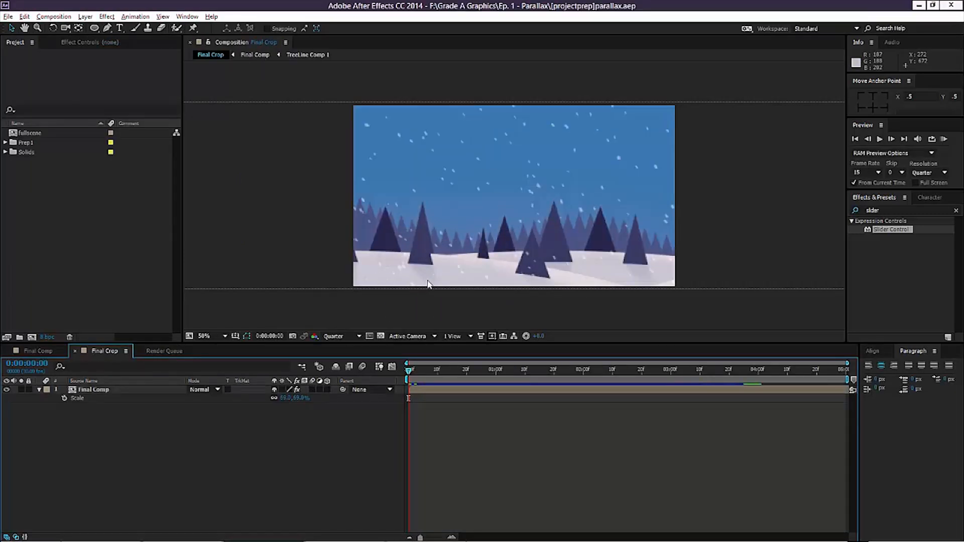
Scrub through the Final Crop animation, and open the Stars opacity expression in Final Comp's BG composition for reading
drag(445, 375, 824, 370)
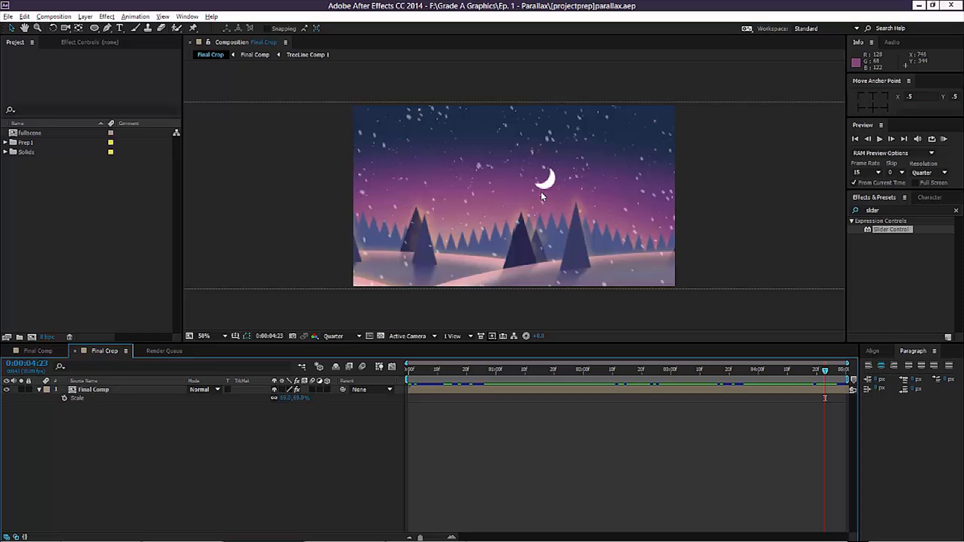
click(44, 350)
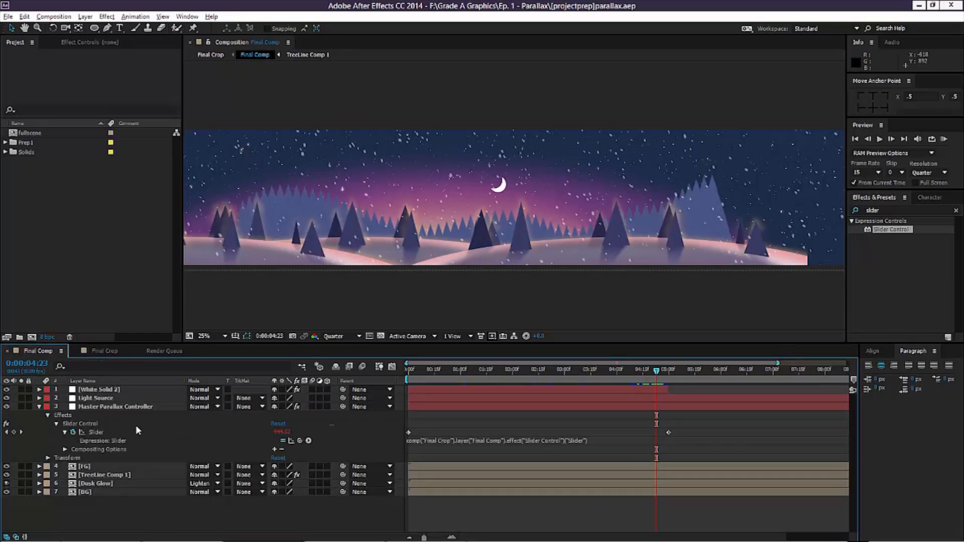
double_click(100, 492)
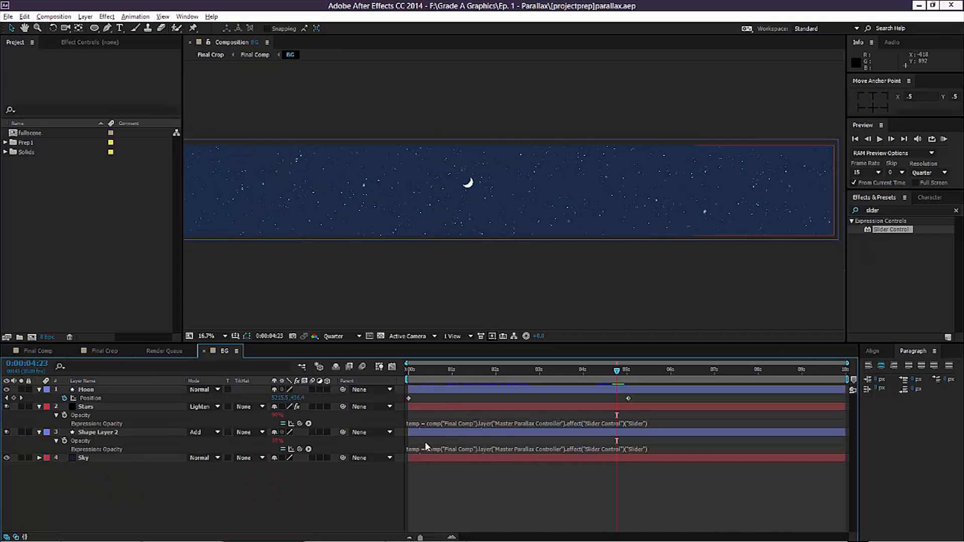
click(424, 423)
click(491, 427)
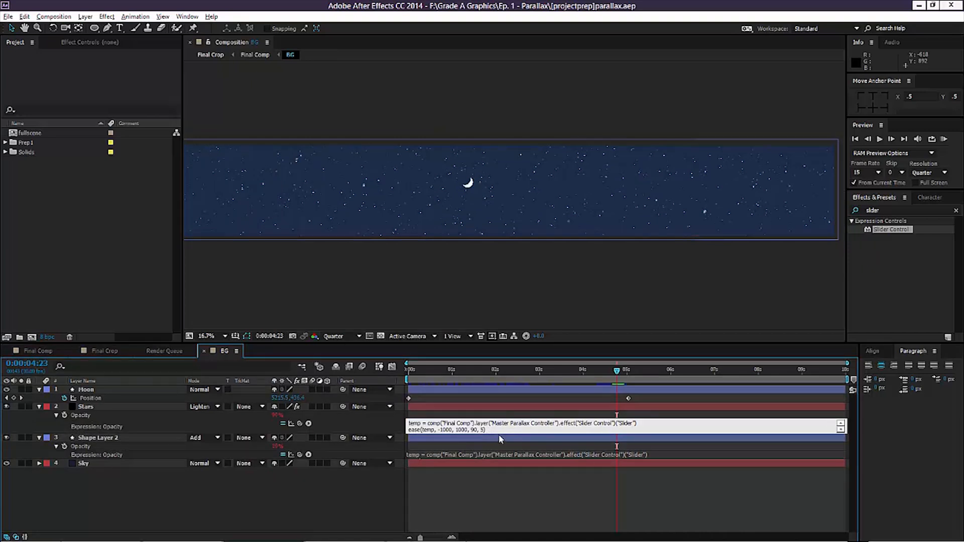
Scrub through the BG composition to watch the sky change, and switch Shape Layer 2's visibility off and on again
drag(508, 371, 562, 386)
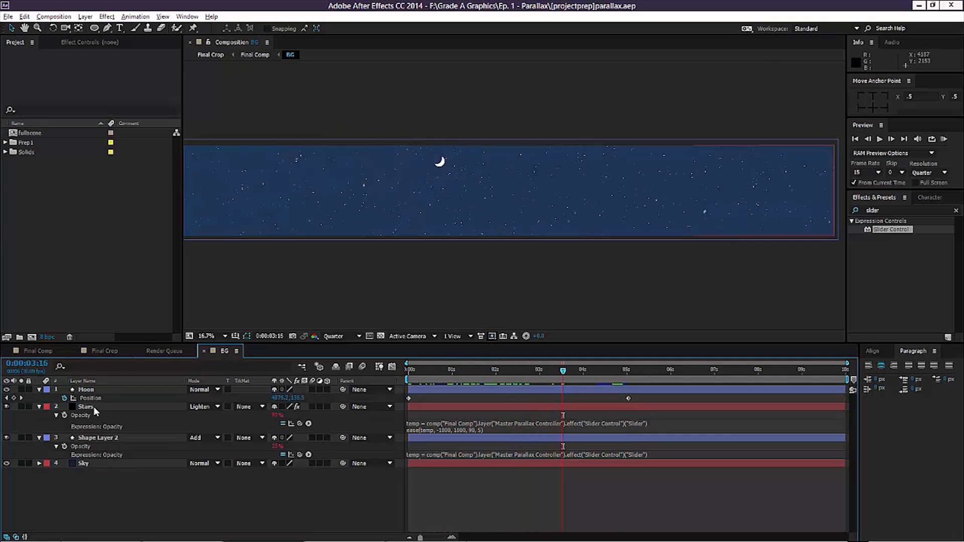
click(7, 438)
click(6, 439)
drag(410, 370, 583, 368)
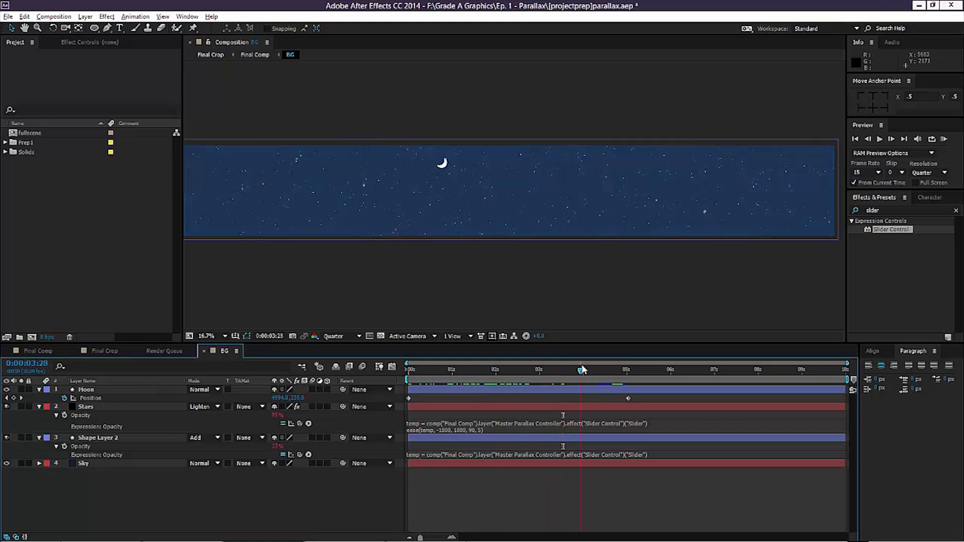
Start a new line in the Stars opacity expression and look up the available Interpolation functions
click(494, 429)
click(496, 428)
key(Return)
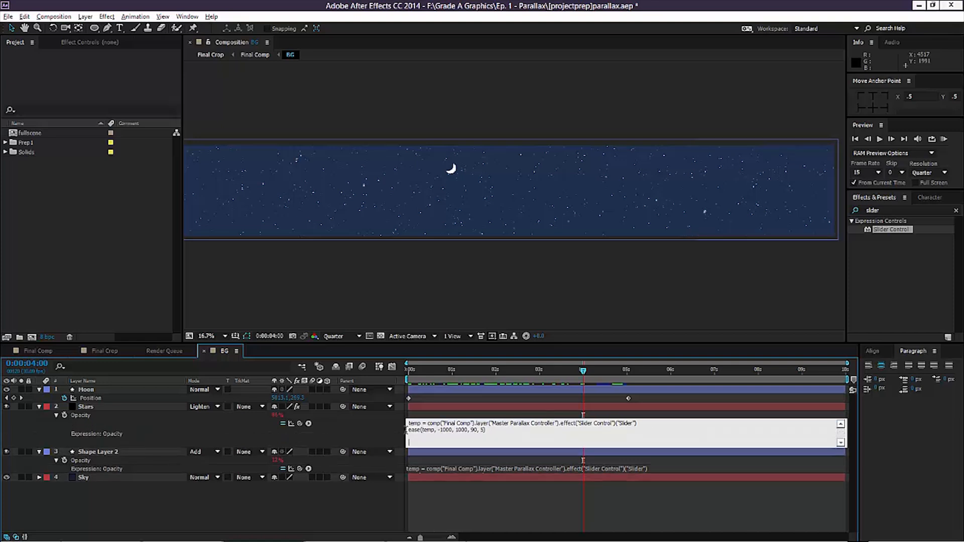
click(309, 423)
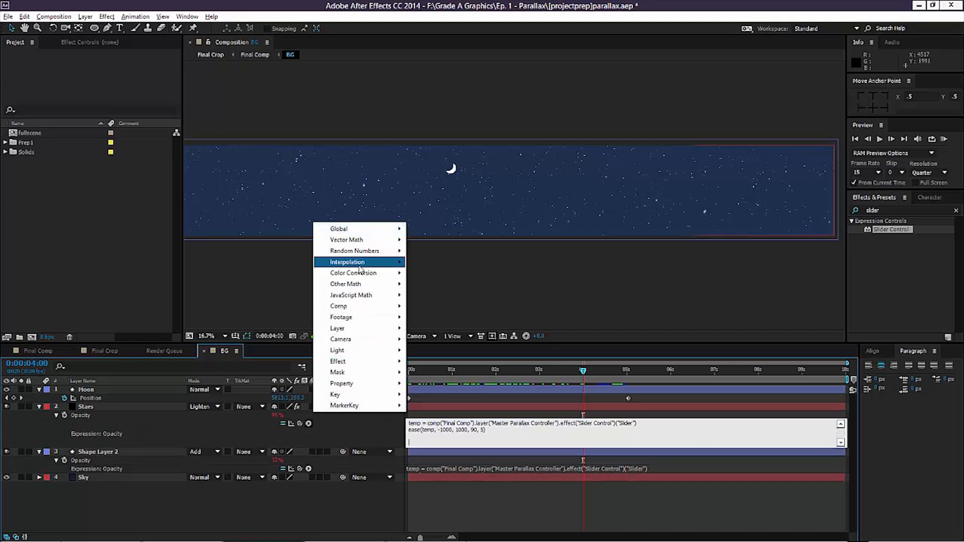
mouse_move(358, 265)
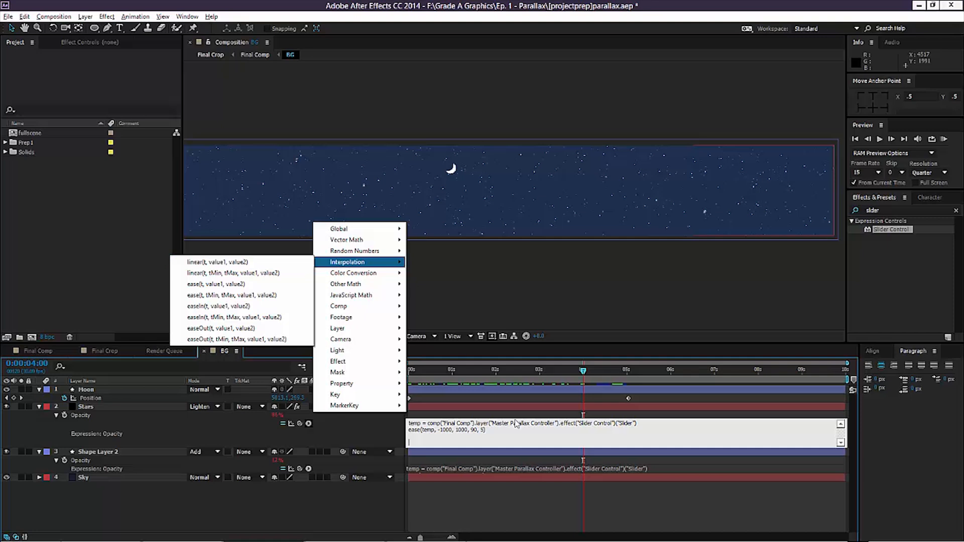
click(530, 431)
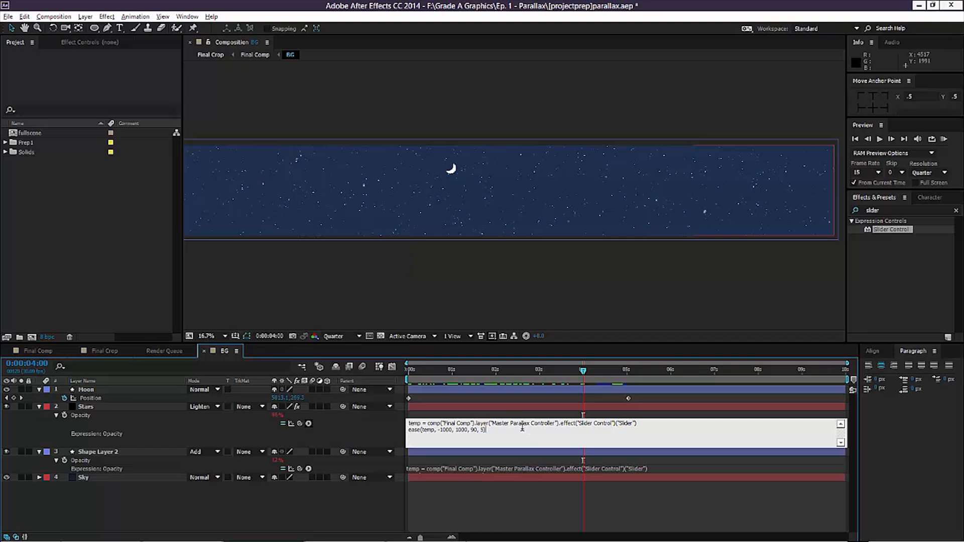
Examine the temp variable and the ease arguments in the Stars opacity expression
double_click(425, 429)
click(516, 423)
click(648, 416)
click(646, 423)
drag(637, 423, 453, 429)
click(433, 425)
click(442, 423)
text(90)
Scrub the BG composition back to the start and forward to 0:00:02:26 to watch the stars fade in
click(454, 372)
drag(450, 372, 379, 371)
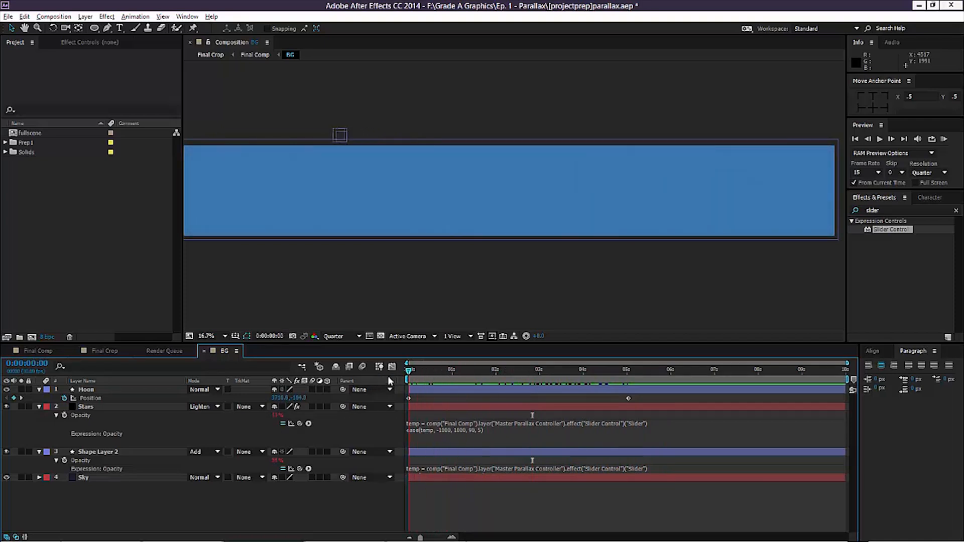
drag(414, 369, 533, 381)
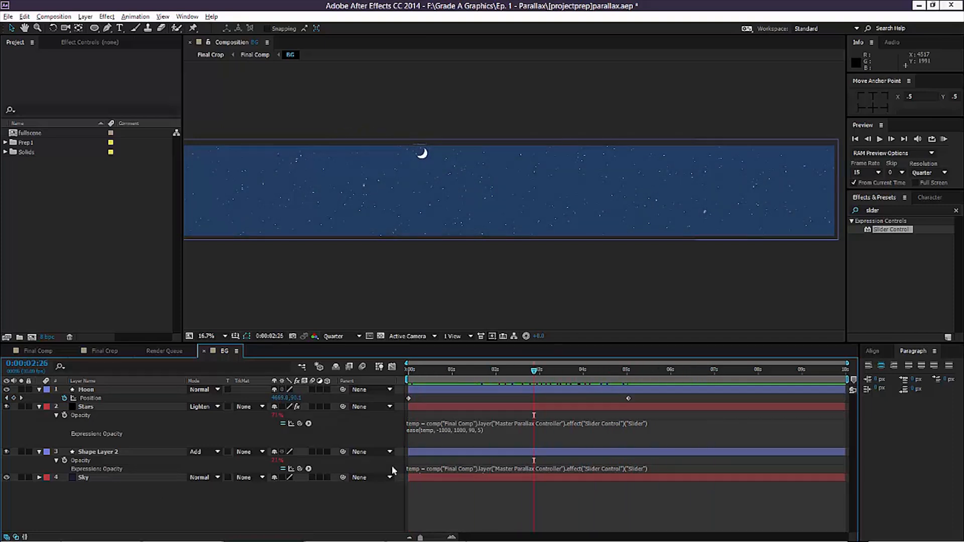
Examine the ease values in Shape Layer 2's opacity expression, checking the layer's effect by toggling its visibility and scrubbing
click(426, 471)
click(502, 474)
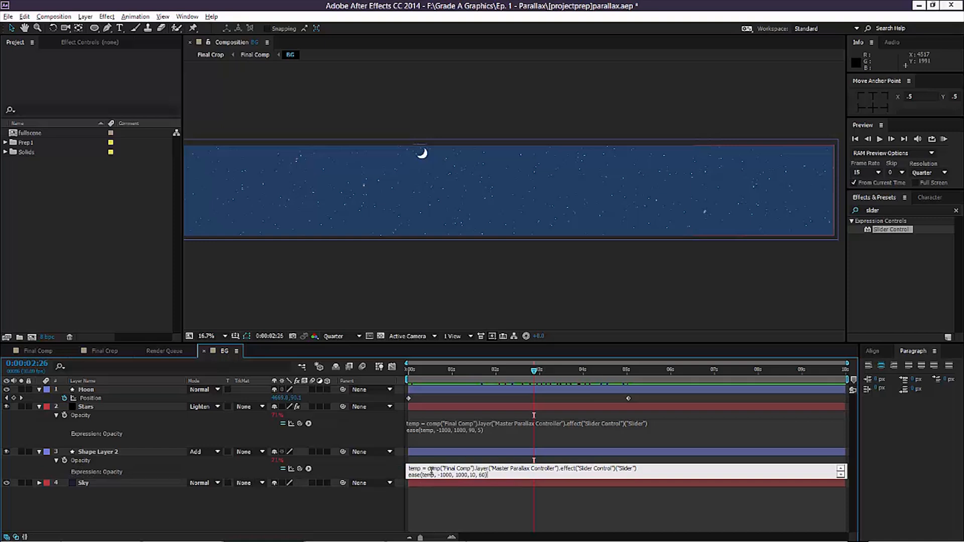
drag(469, 474, 472, 473)
click(7, 452)
click(7, 452)
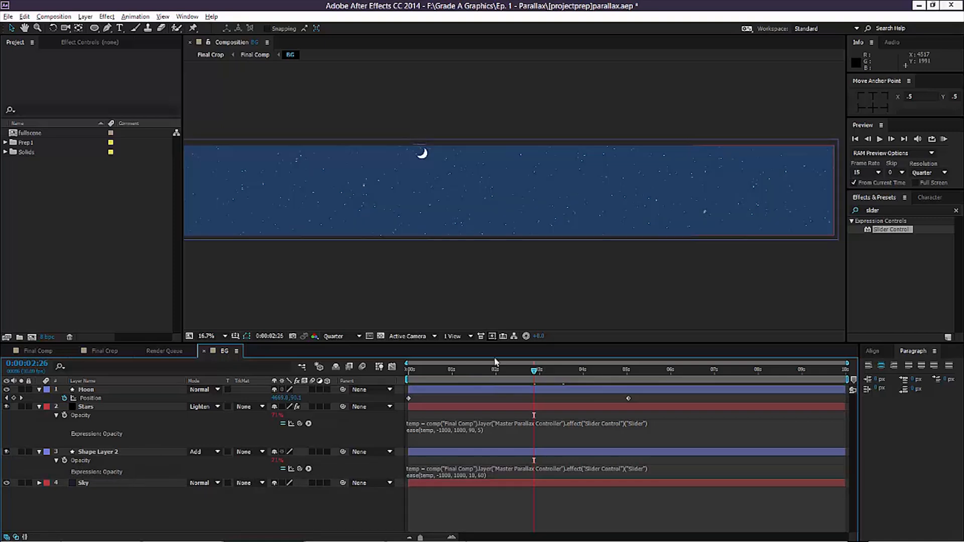
mouse_move(523, 371)
mouse_down()
mouse_move(470, 372)
mouse_move(525, 387)
mouse_up()
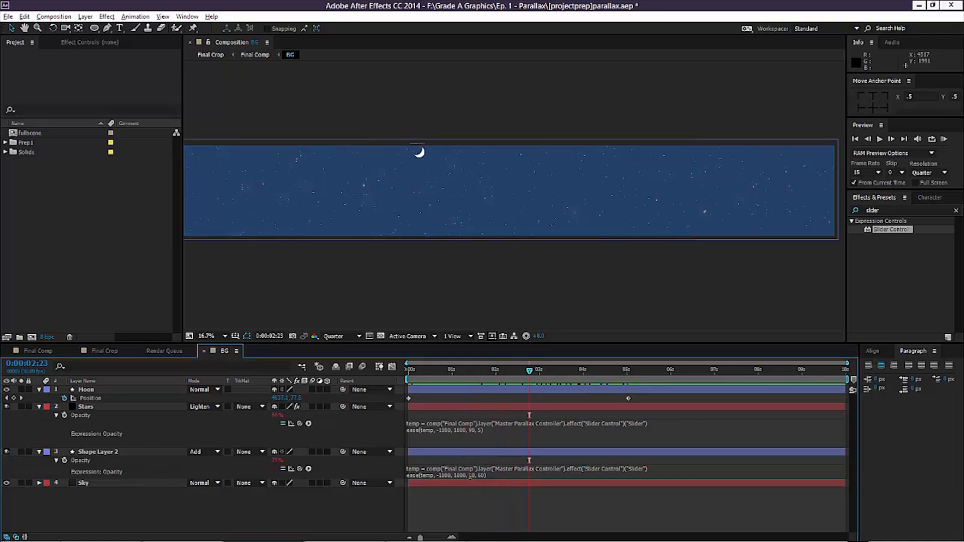
click(472, 475)
click(155, 494)
Review the scene in Final Crop and in Final Comp, viewing Final Comp at 0:00:01:07
click(110, 350)
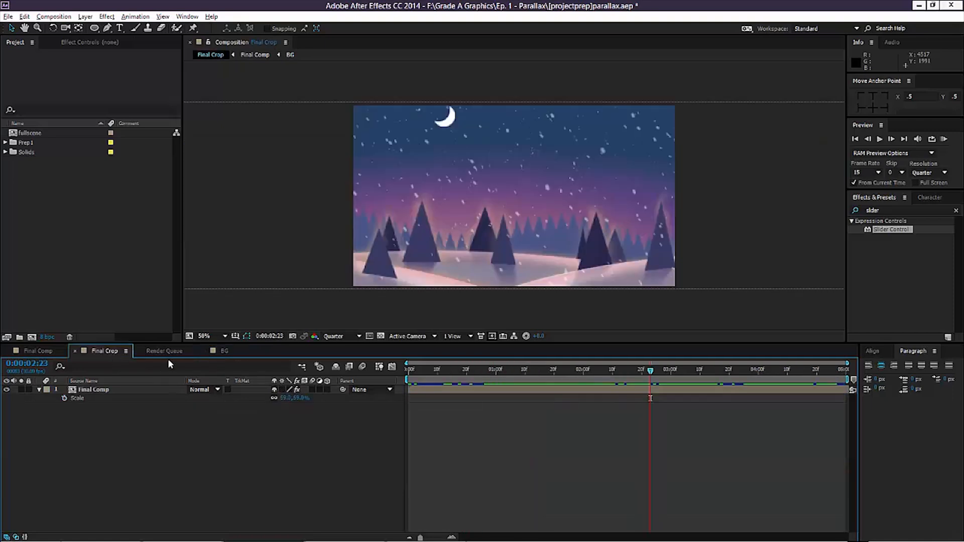
click(48, 352)
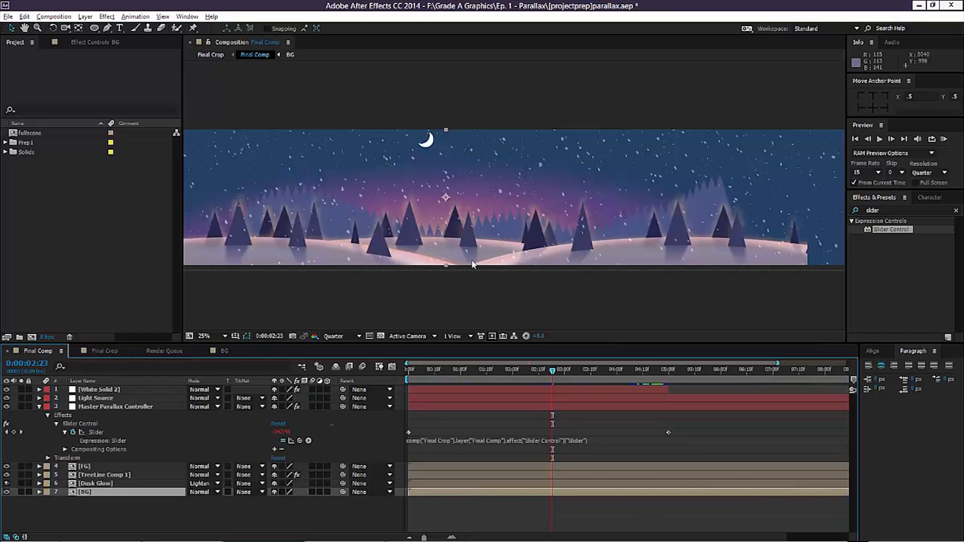
click(472, 370)
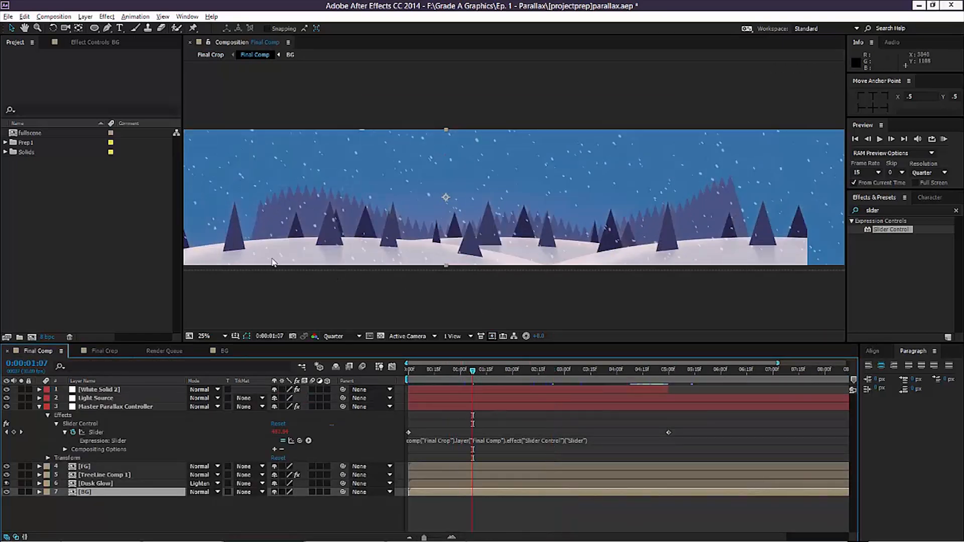
Scrub Final Comp through 0:00:02:06 to 0:00:04:00 to watch the lighting and tree shadows change
click(523, 370)
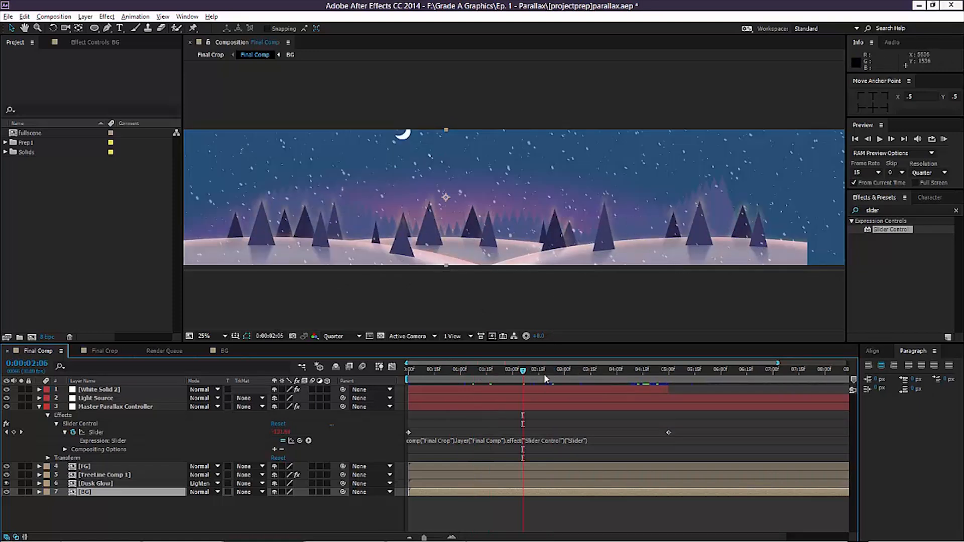
click(583, 371)
click(616, 371)
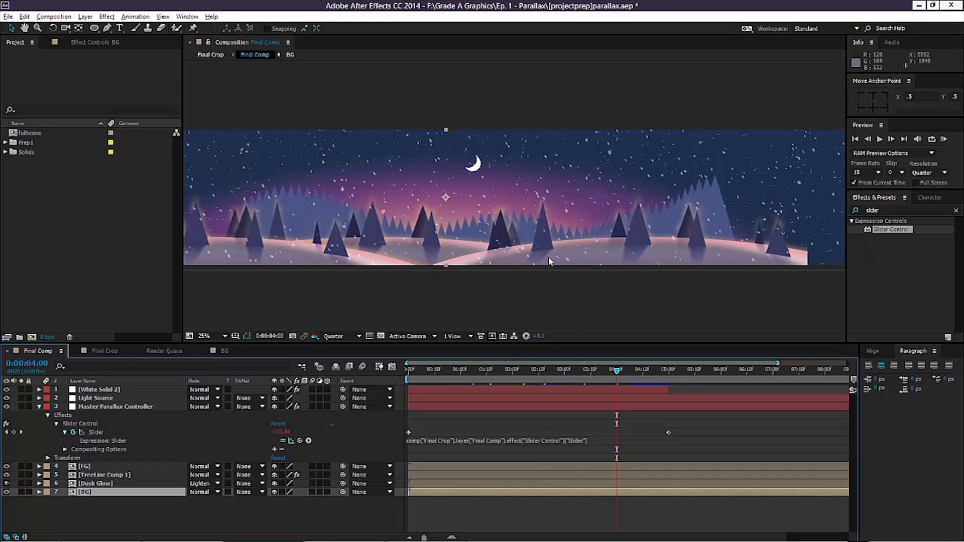
click(533, 307)
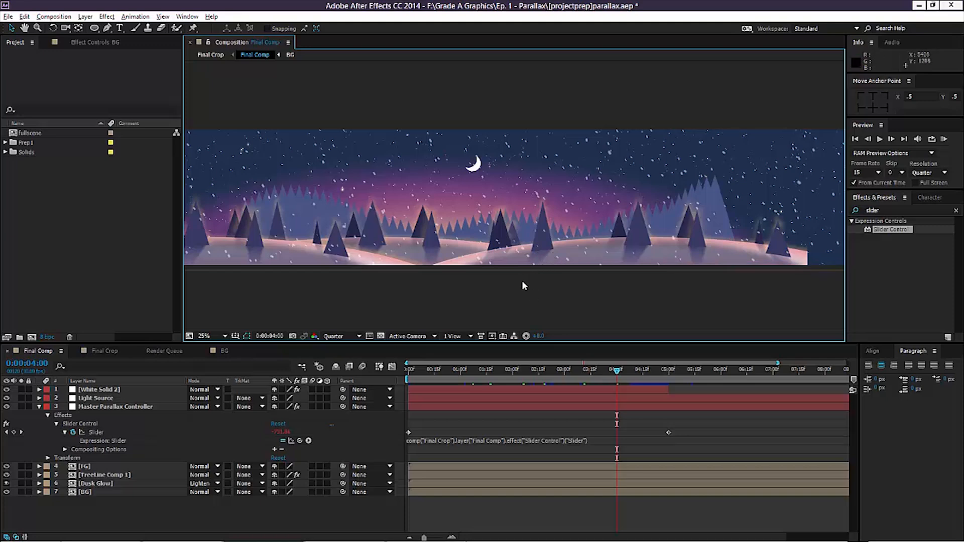
Open the FG composition and its FG Hill 1, toggle the Hill 1 FG Trees 1 layer's visibility, and open that precomp
double_click(93, 467)
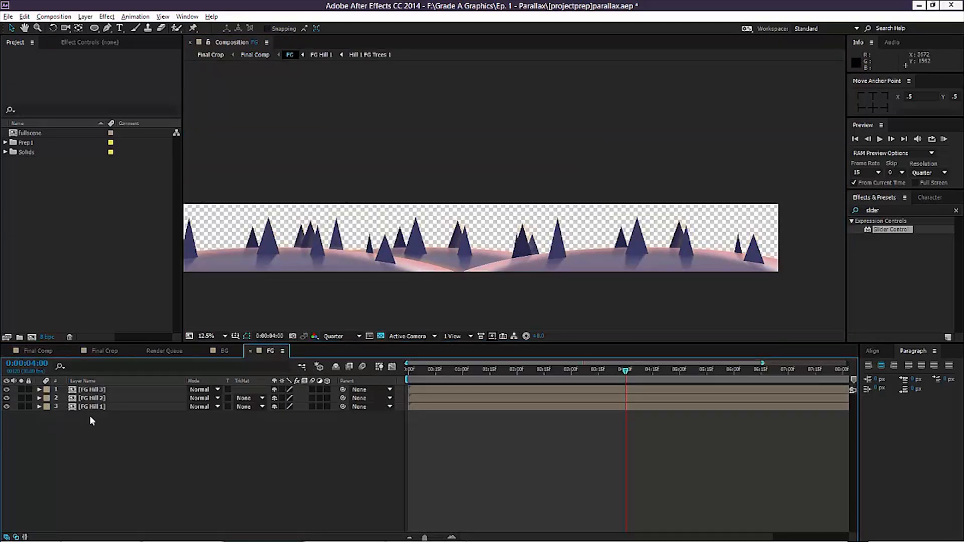
click(94, 407)
double_click(95, 407)
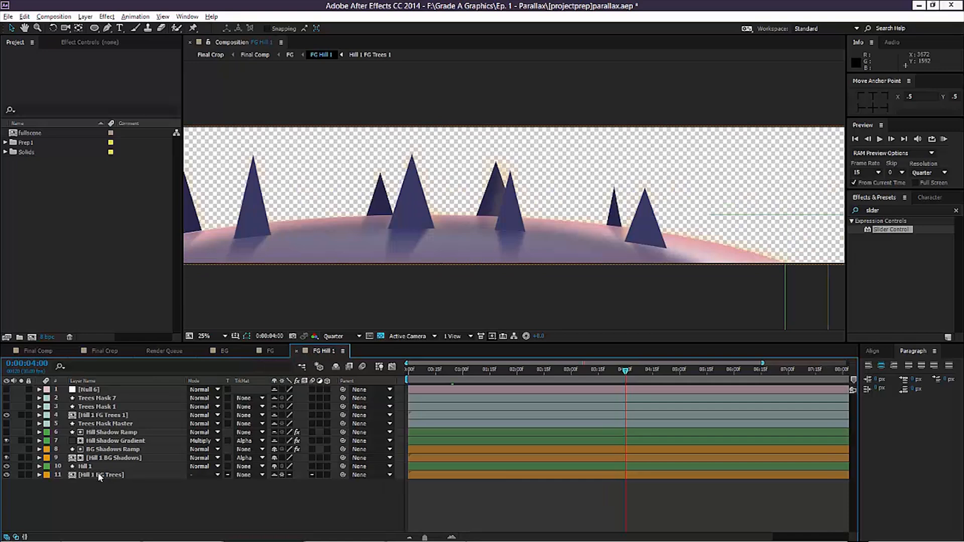
click(100, 416)
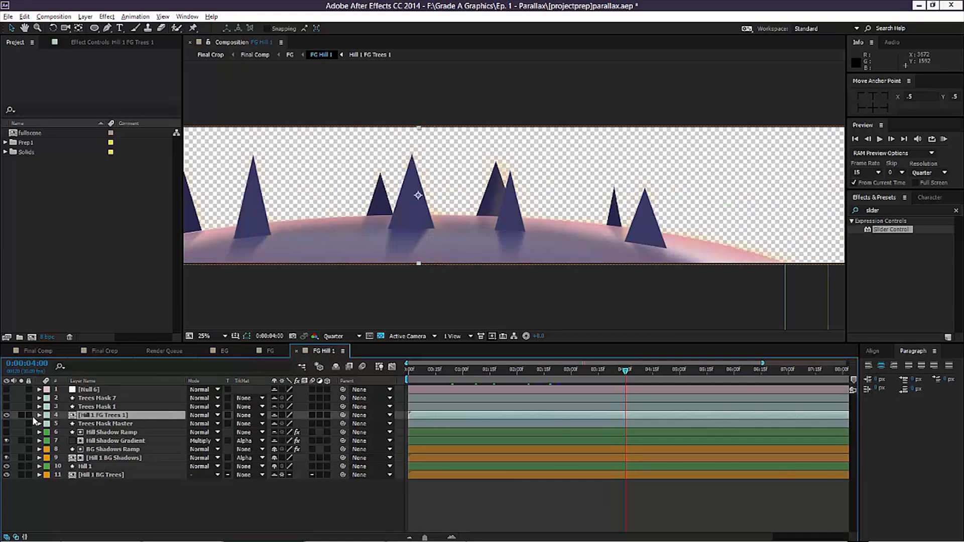
click(7, 416)
click(6, 416)
double_click(121, 416)
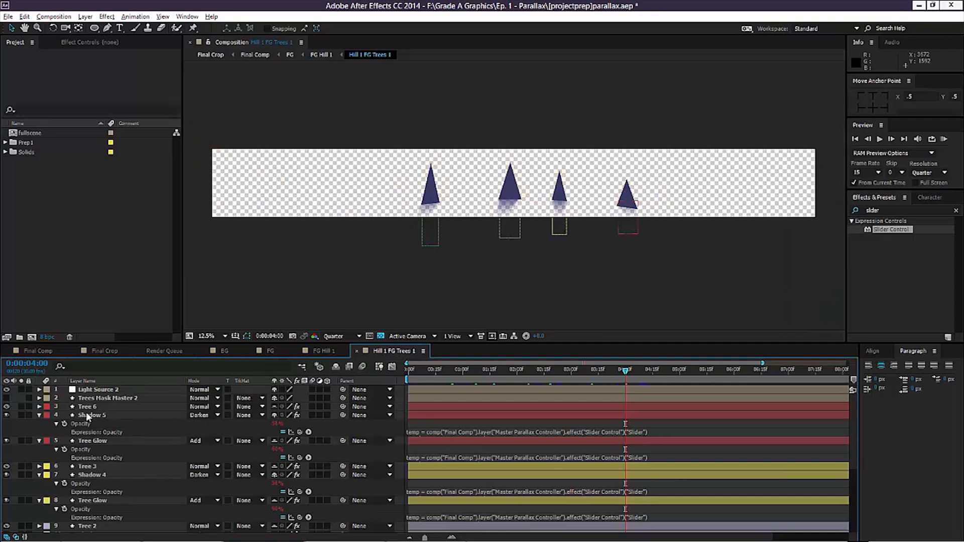
Collapse the properties of Shadow 5 and the Tree Glow layer directly beneath it
click(86, 414)
click(39, 415)
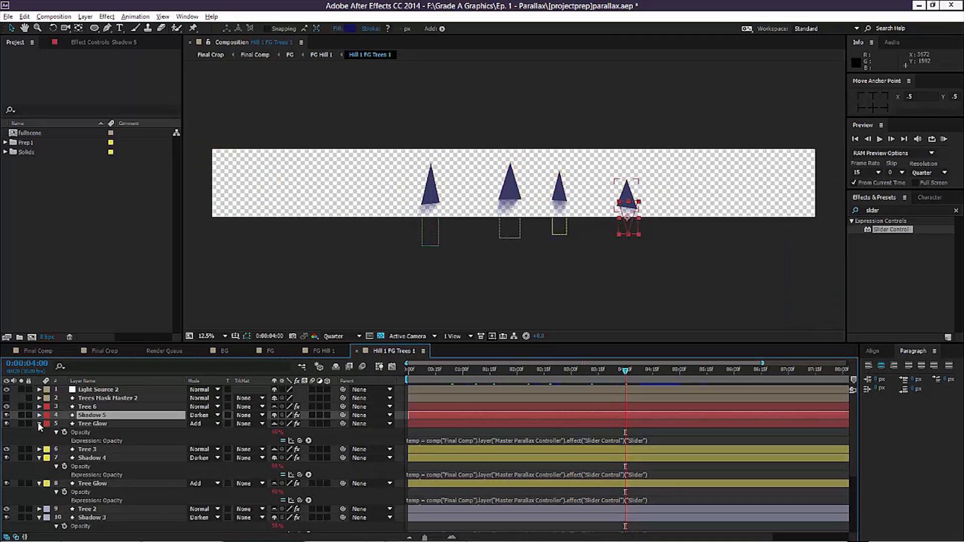
click(40, 423)
click(532, 261)
scroll(534, 190, up, 1)
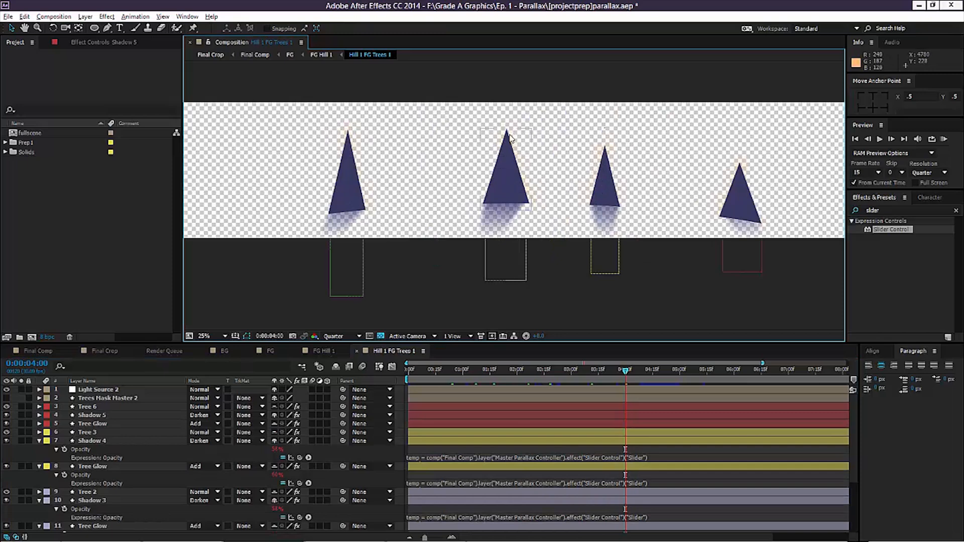
Examine the shadows of the four foreground trees by selecting each shadow in the composition view
click(341, 234)
click(504, 241)
click(602, 225)
click(752, 245)
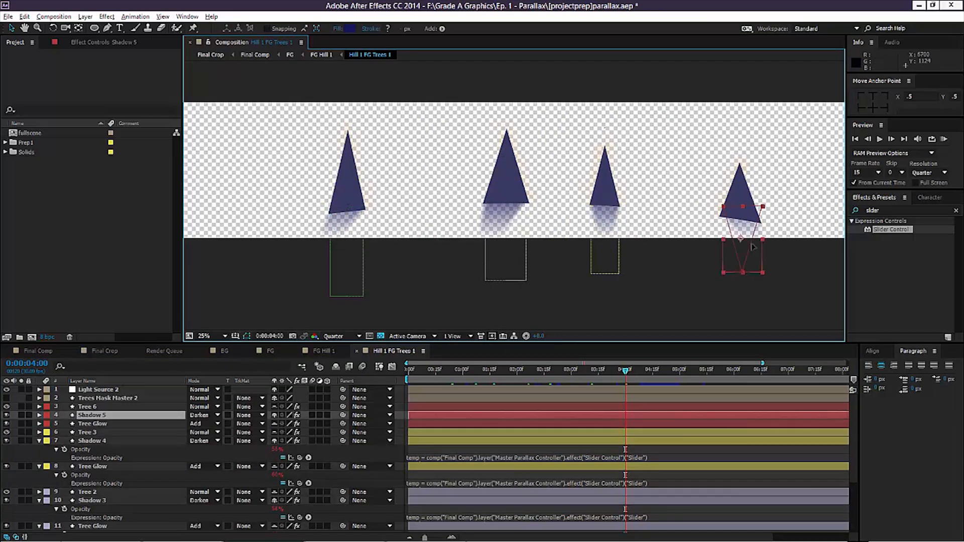
click(613, 222)
click(601, 231)
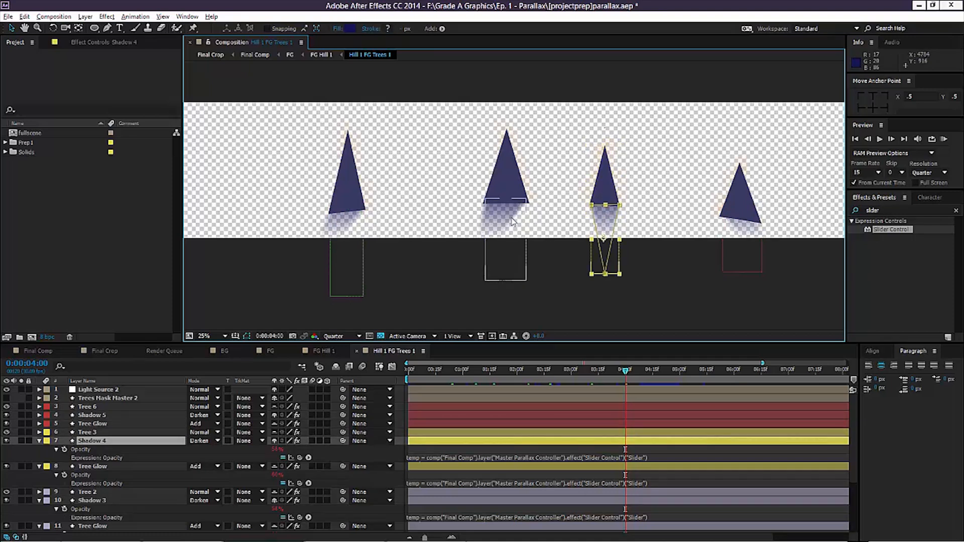
click(505, 236)
click(343, 228)
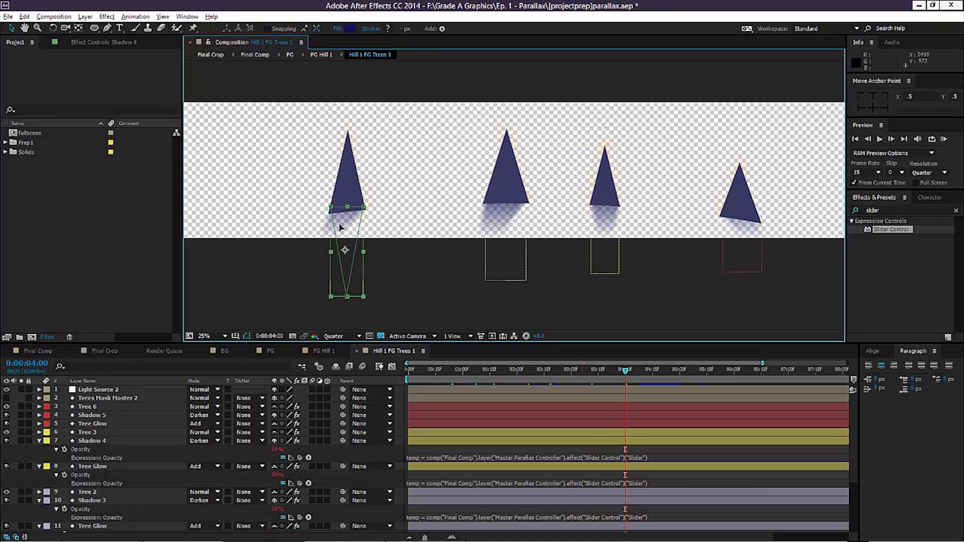
Reveal the Path expression in Shadow 5's contents and open its text for reading
click(95, 415)
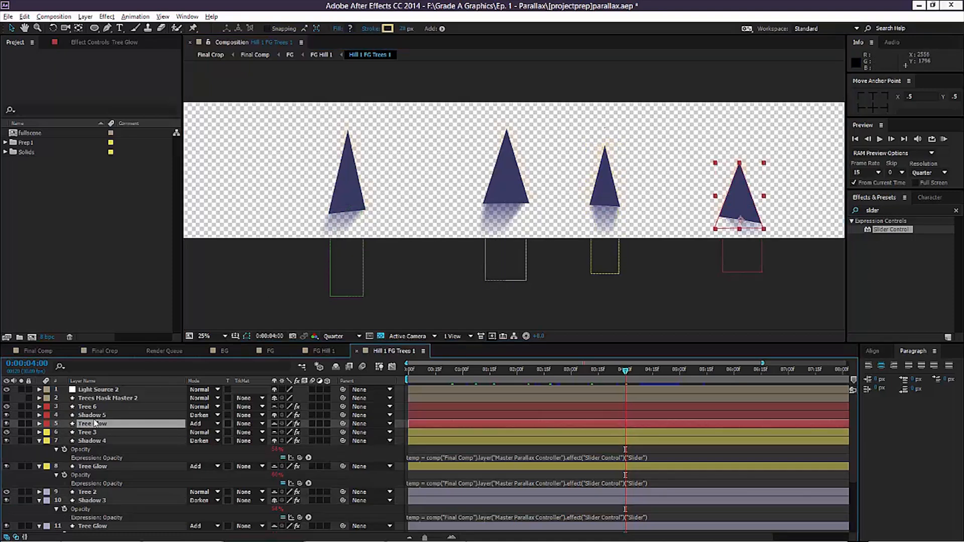
click(40, 415)
click(48, 424)
click(56, 432)
click(64, 441)
click(534, 448)
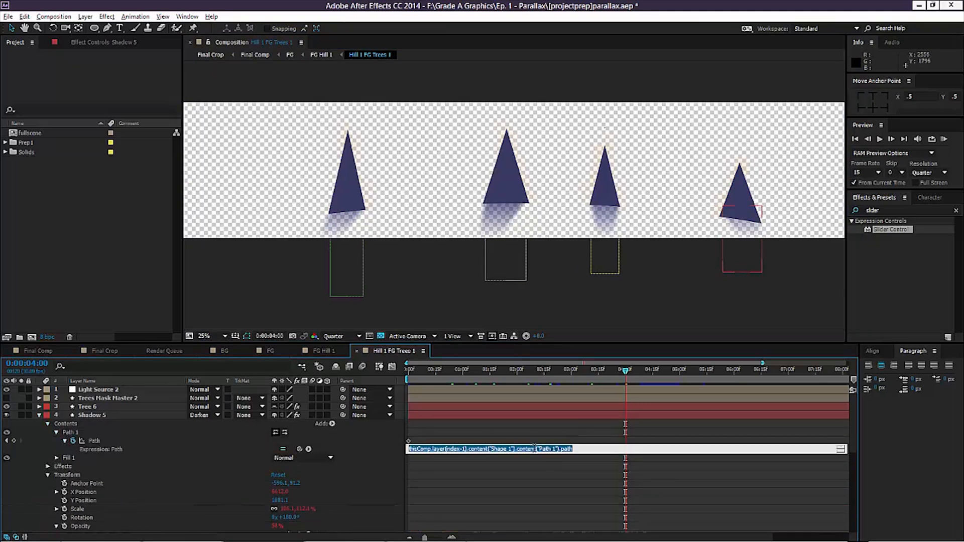
click(580, 448)
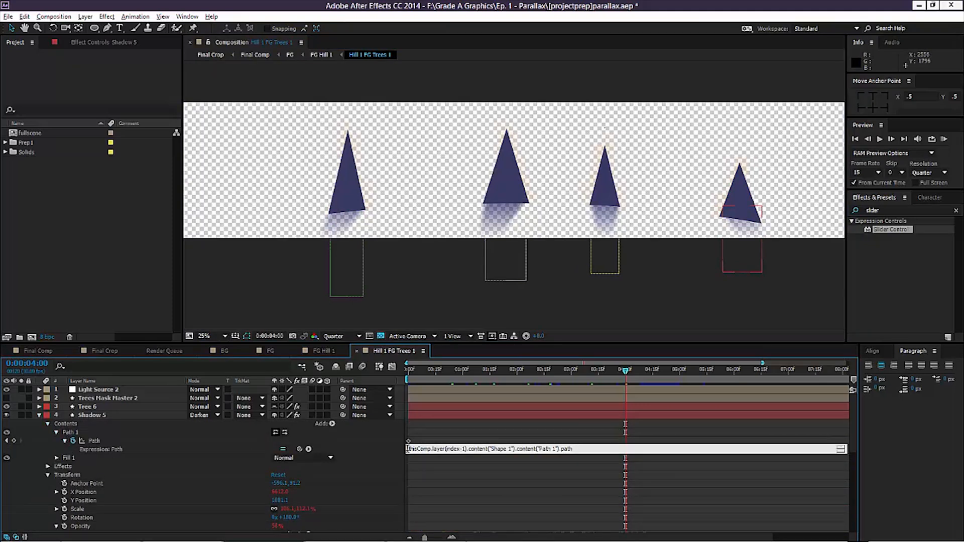
Examine the thisComp.layer(index-1) reference in Shadow 5's Path expression against the Tree 6 layer above it
drag(409, 448, 607, 449)
click(608, 449)
drag(409, 449, 465, 449)
click(106, 414)
click(113, 407)
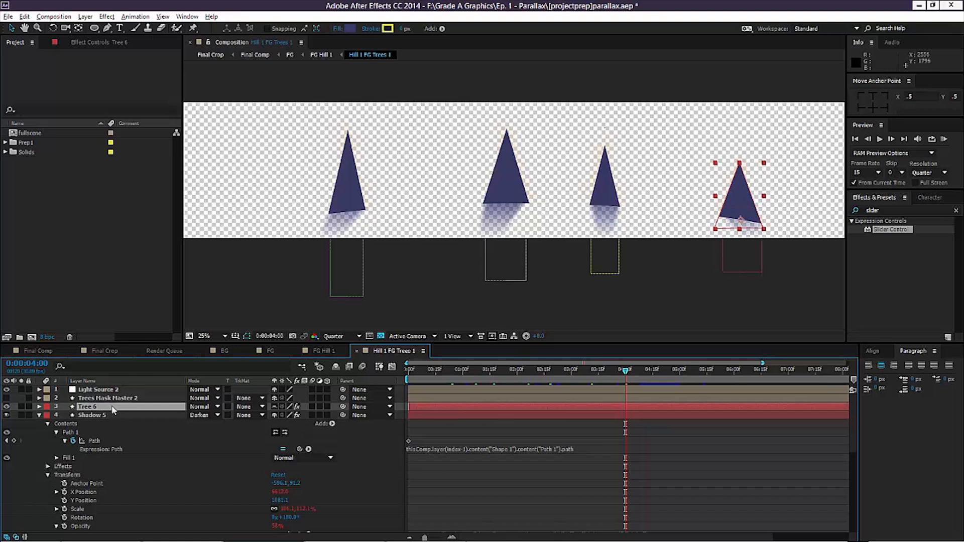
click(463, 447)
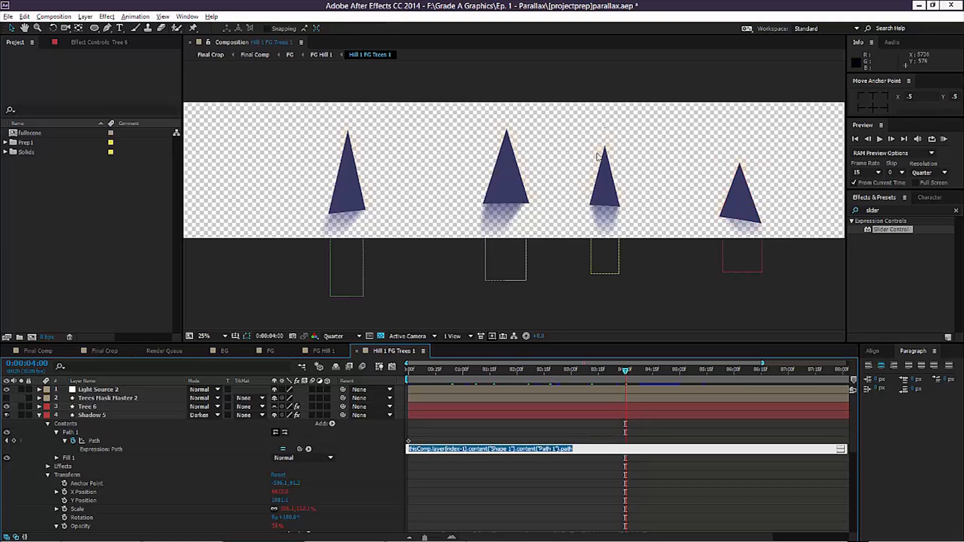
click(601, 448)
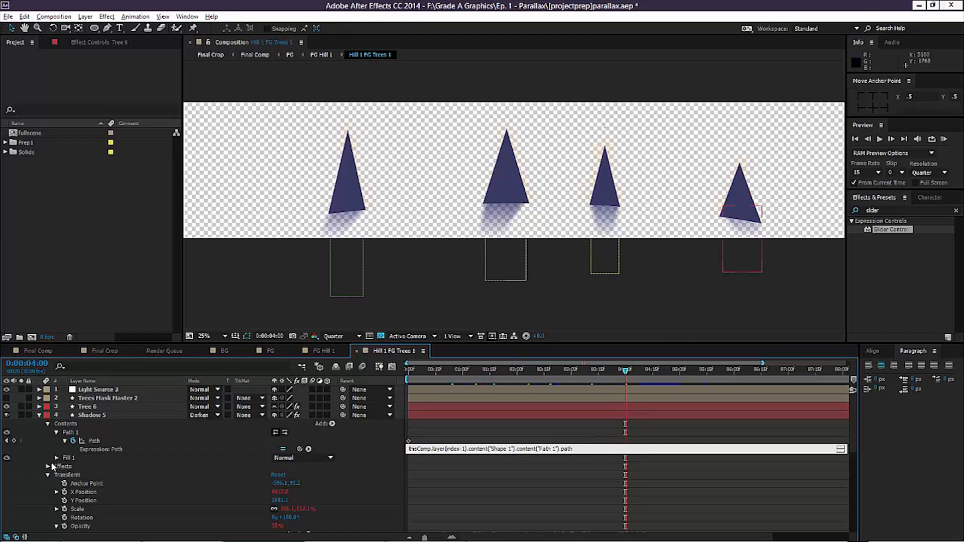
Collapse Shadow 5's contents and reveal the Slant property of its CC Slant effect
click(65, 440)
click(56, 431)
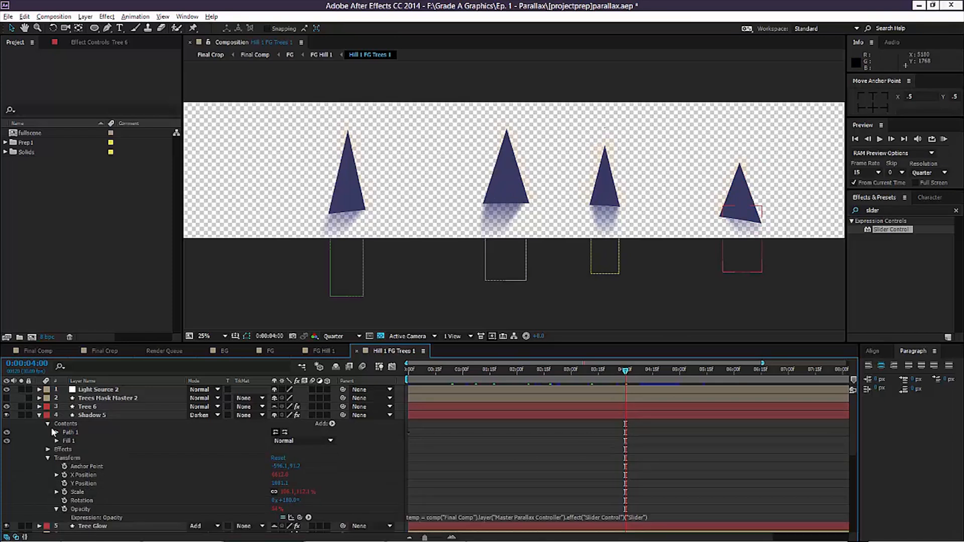
click(48, 423)
click(48, 433)
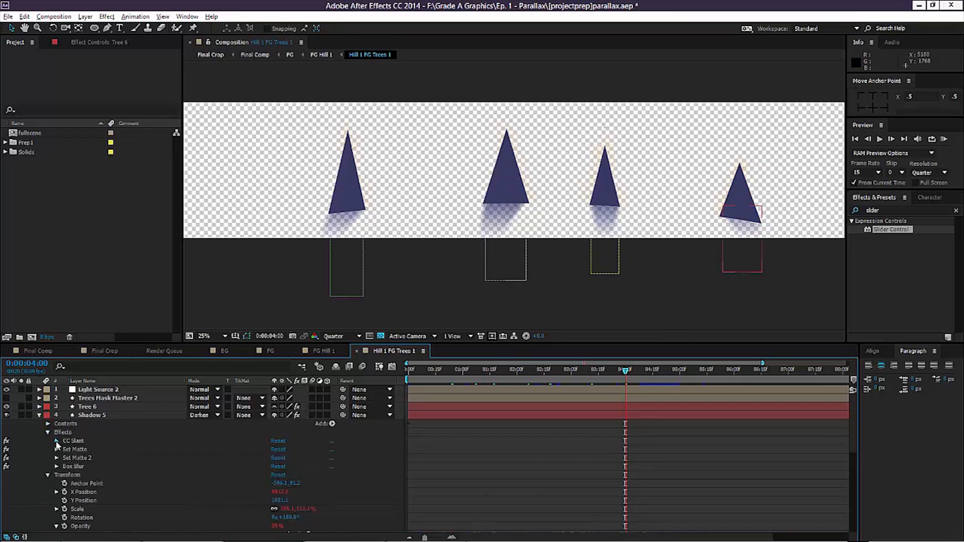
click(56, 441)
click(65, 449)
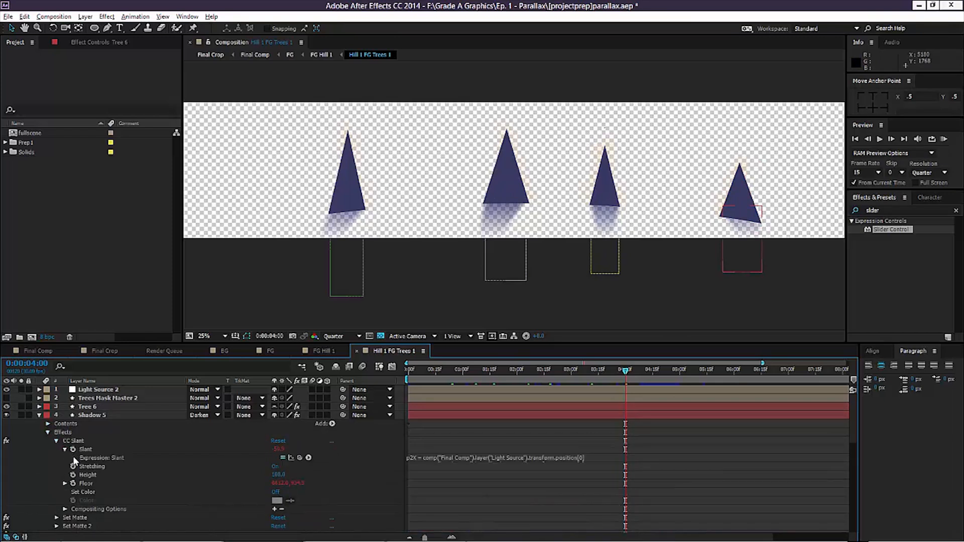
Examine the full Slant expression on Shadow 5, scrubbing back to 0:00:03:05 to watch the shadows' angle
click(529, 457)
click(543, 491)
drag(553, 513, 409, 455)
click(568, 497)
drag(625, 372, 580, 400)
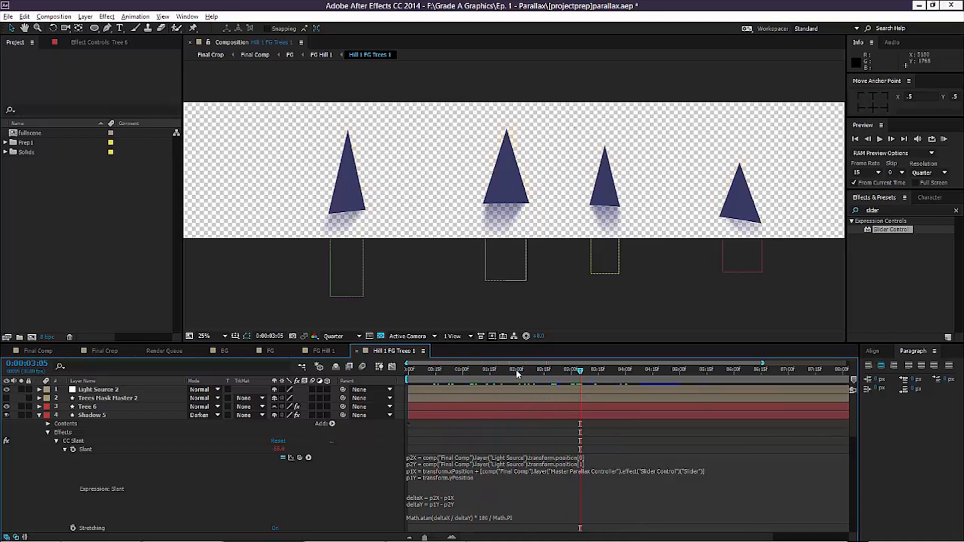
click(484, 476)
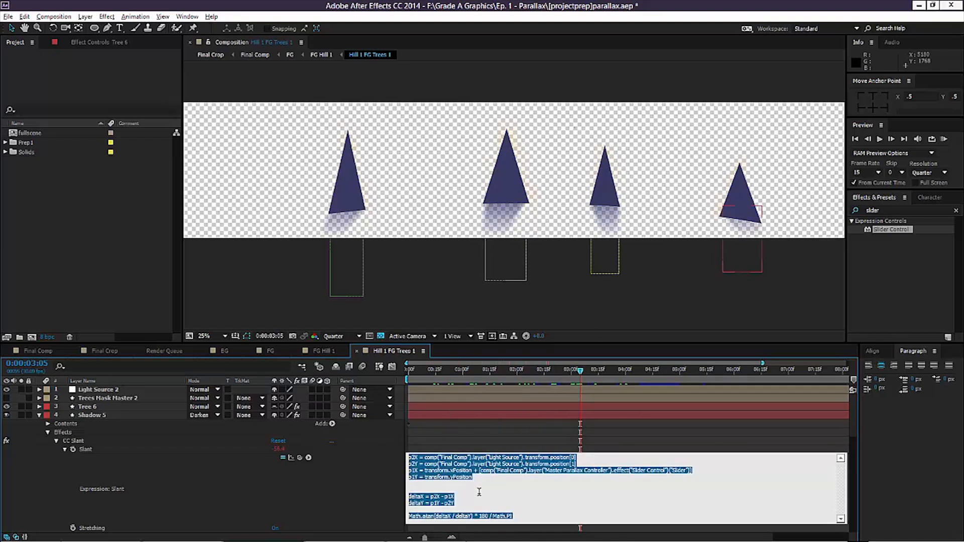
click(481, 495)
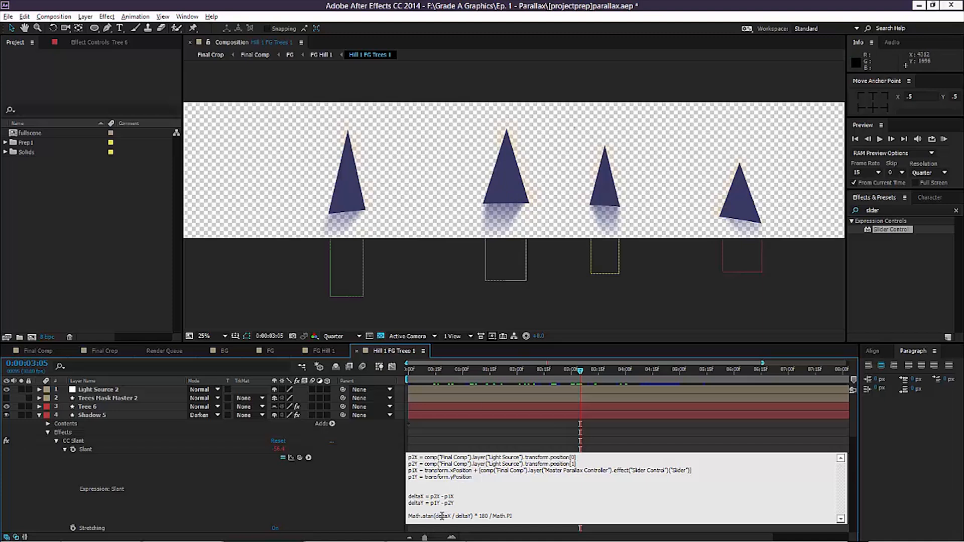
Examine the Math.atan line and its 180 / Math.PI conversion in the Slant expression, and scrub to 0:00:00:09 to watch the shadows
drag(409, 517, 424, 516)
click(424, 516)
double_click(439, 515)
click(439, 516)
click(454, 503)
drag(479, 515, 566, 516)
click(565, 516)
drag(529, 370, 609, 400)
drag(531, 404, 424, 403)
Collapse Shadow 5's effects, examine the ease values in its Opacity expression, and collapse the layer
click(55, 434)
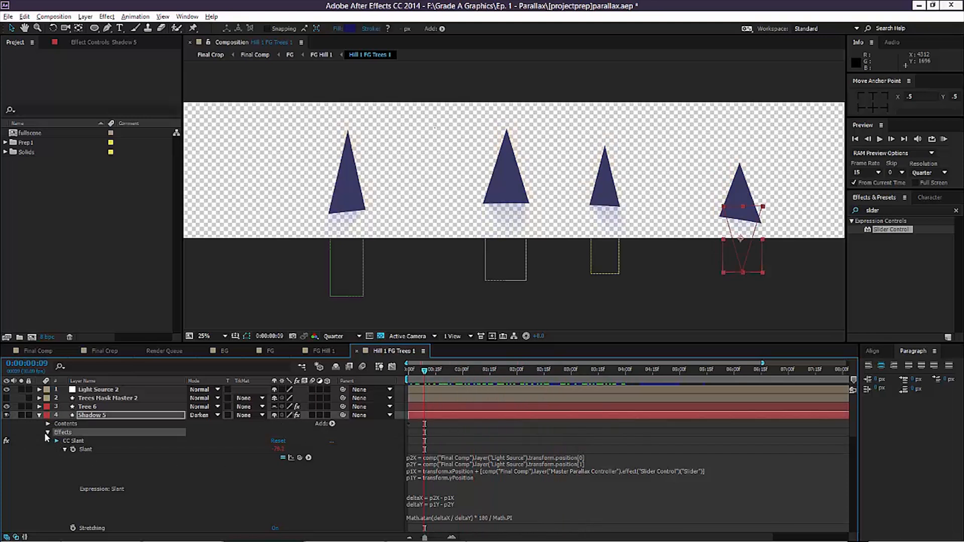
click(48, 432)
click(48, 440)
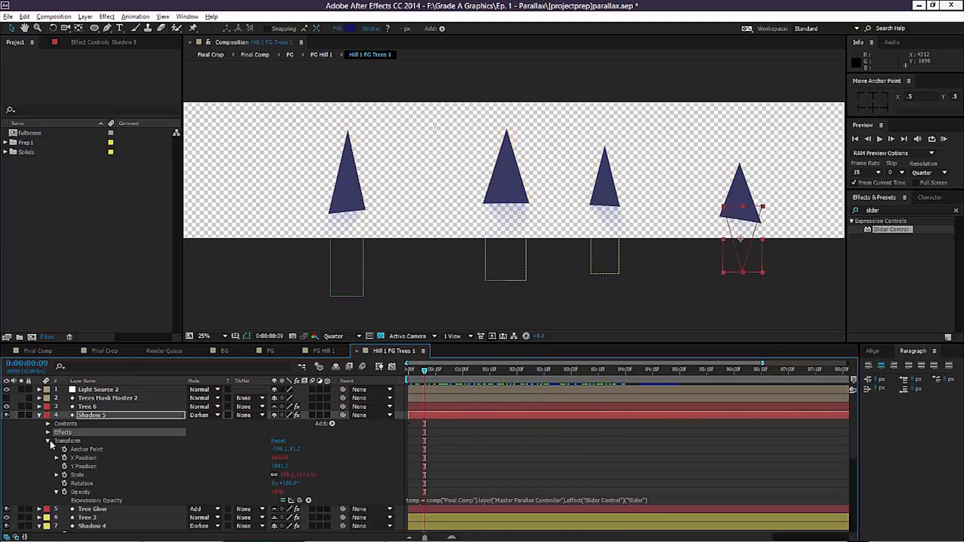
click(428, 500)
click(429, 500)
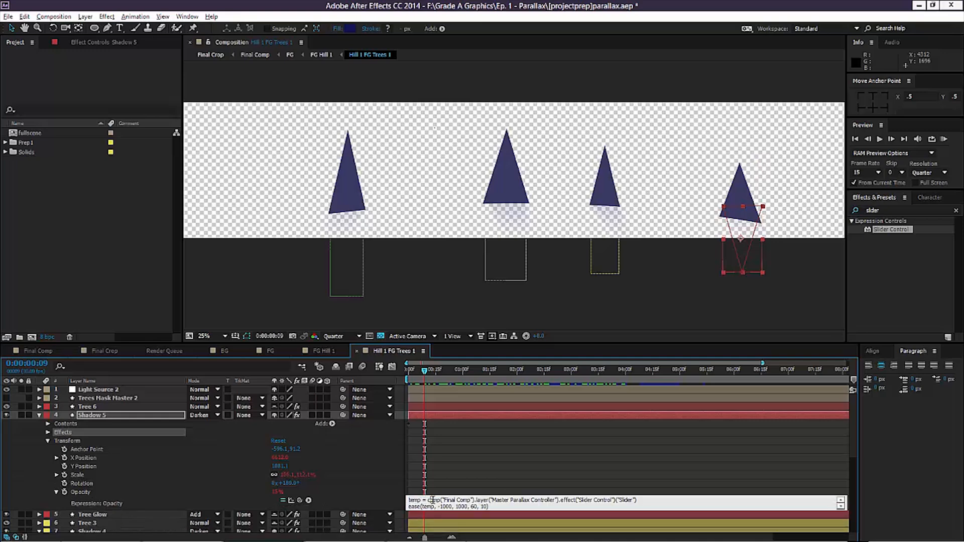
scroll(444, 477, down, 1)
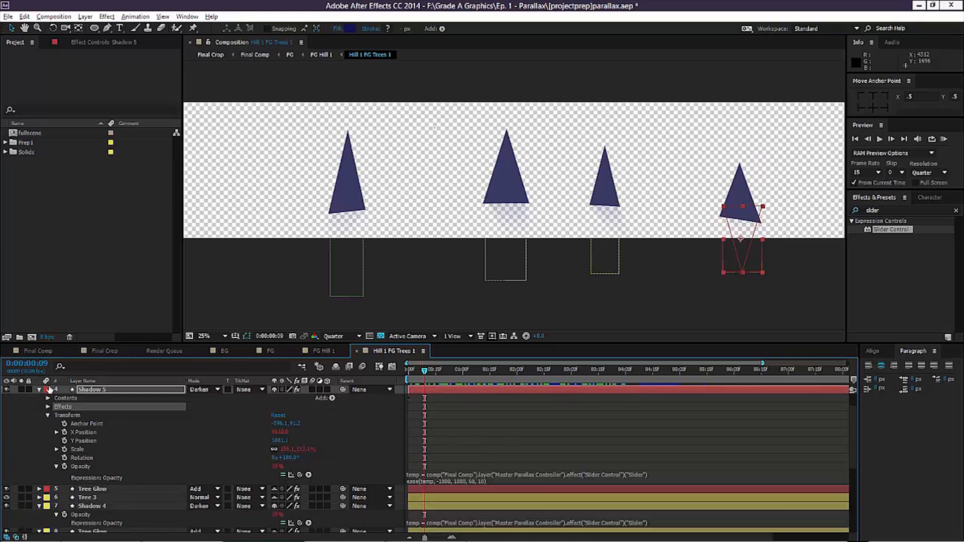
click(39, 390)
Return to Final Comp and show the CC Snowfall effect settings of the White Solid 2 layer
click(56, 350)
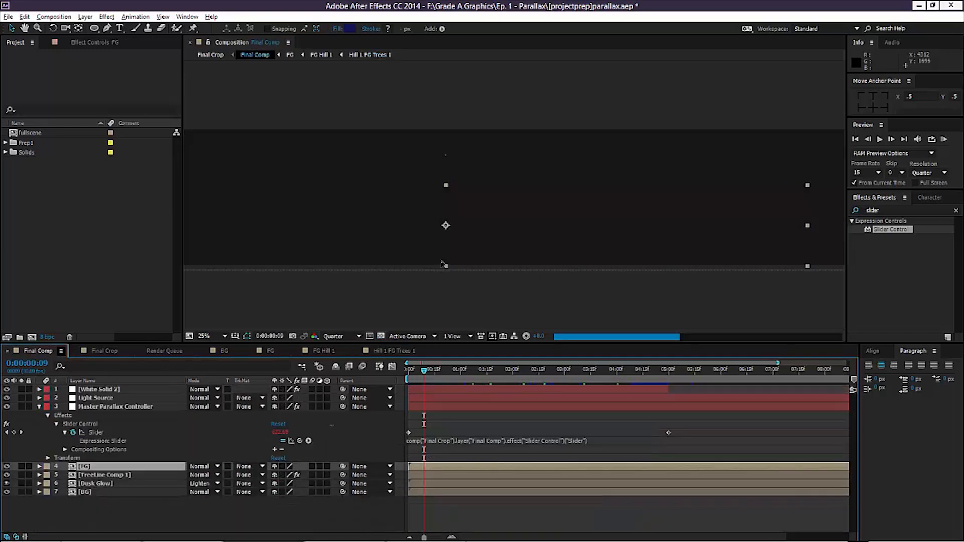
key(period)
click(430, 299)
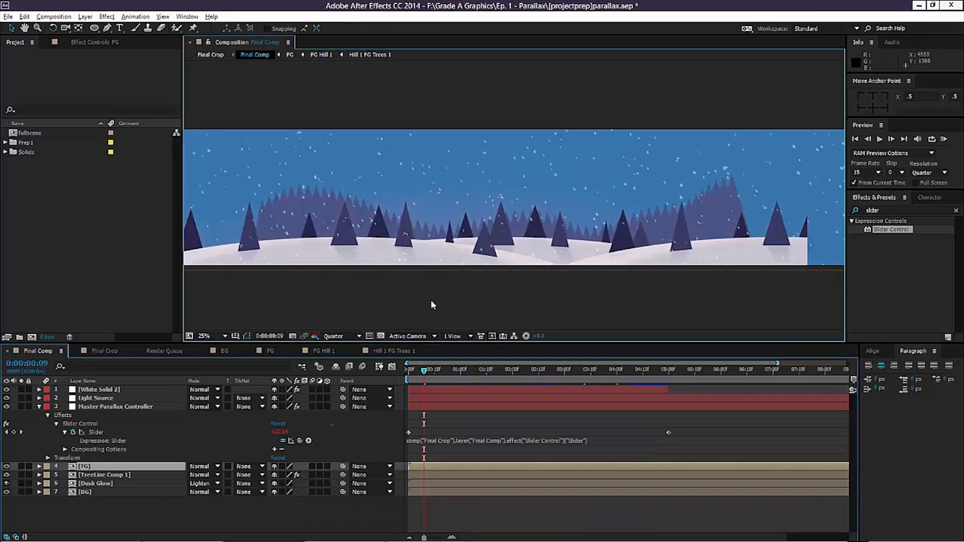
click(87, 391)
click(91, 42)
click(50, 64)
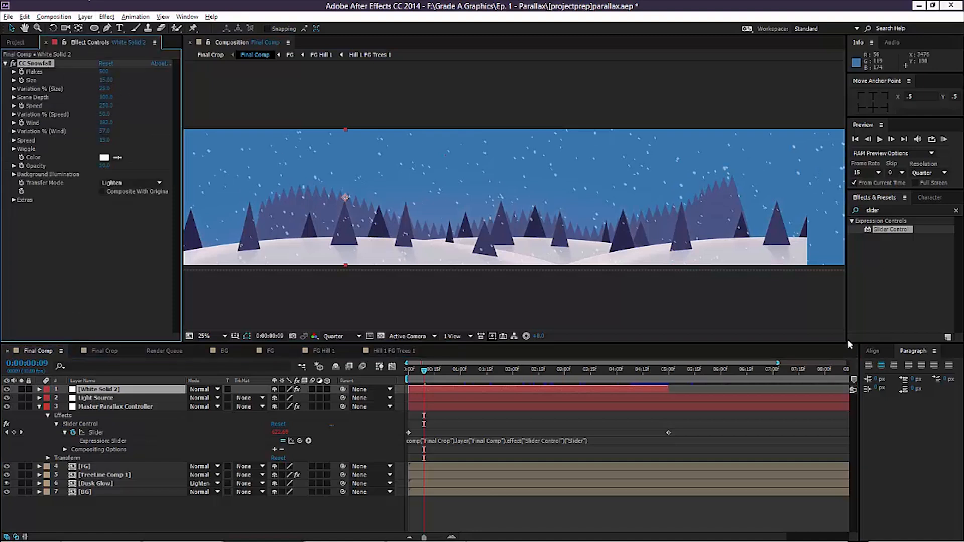
Clear the effects search and locate the CC Snowfall effect in the Simulation category
click(957, 214)
click(958, 215)
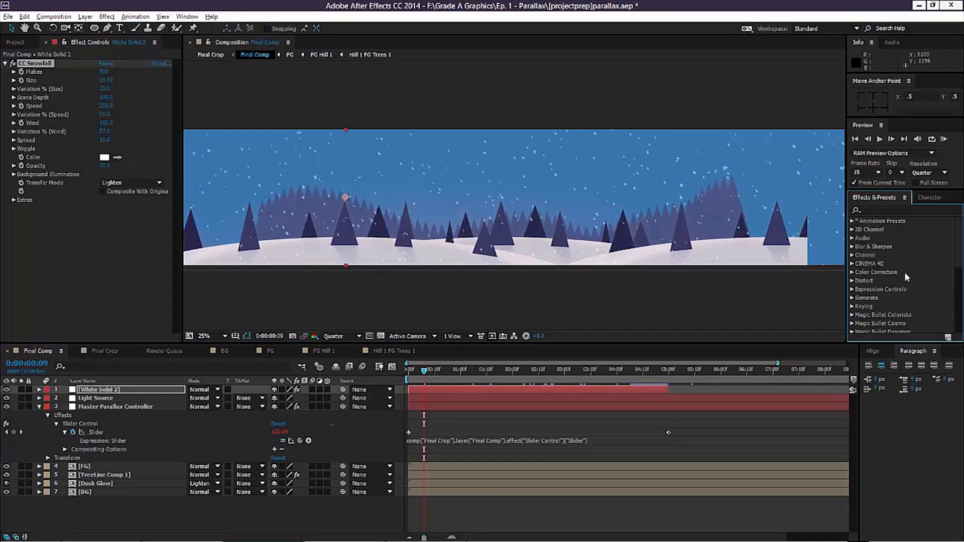
scroll(883, 281, down, 1)
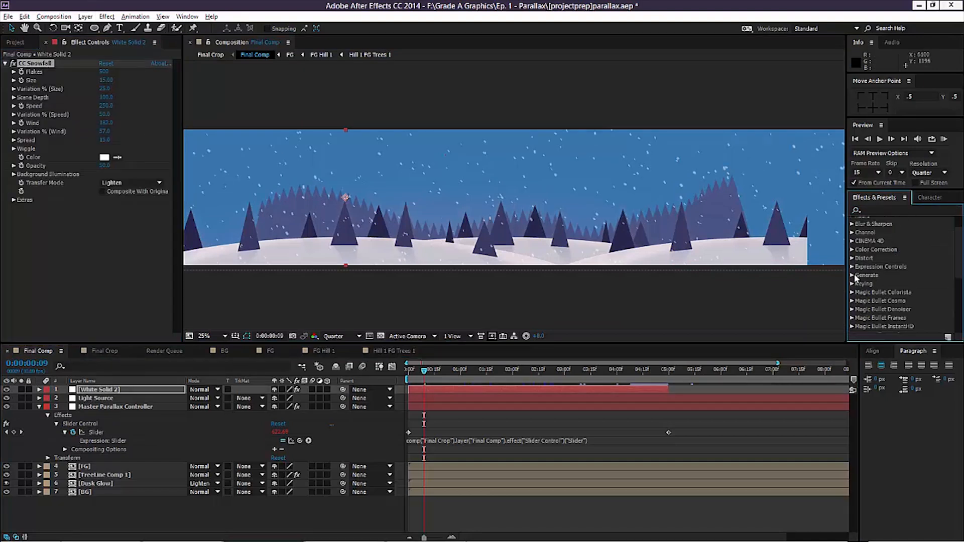
click(852, 276)
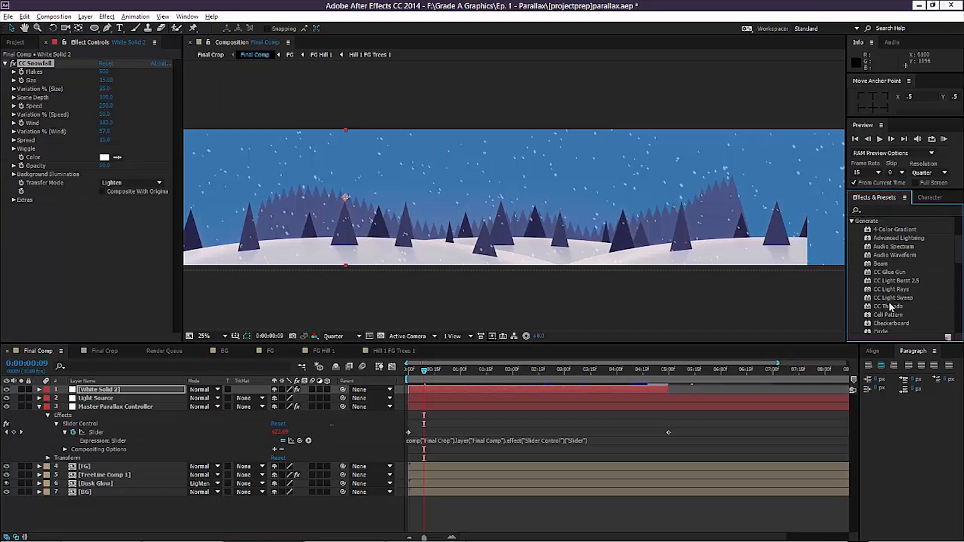
scroll(886, 299, down, 10)
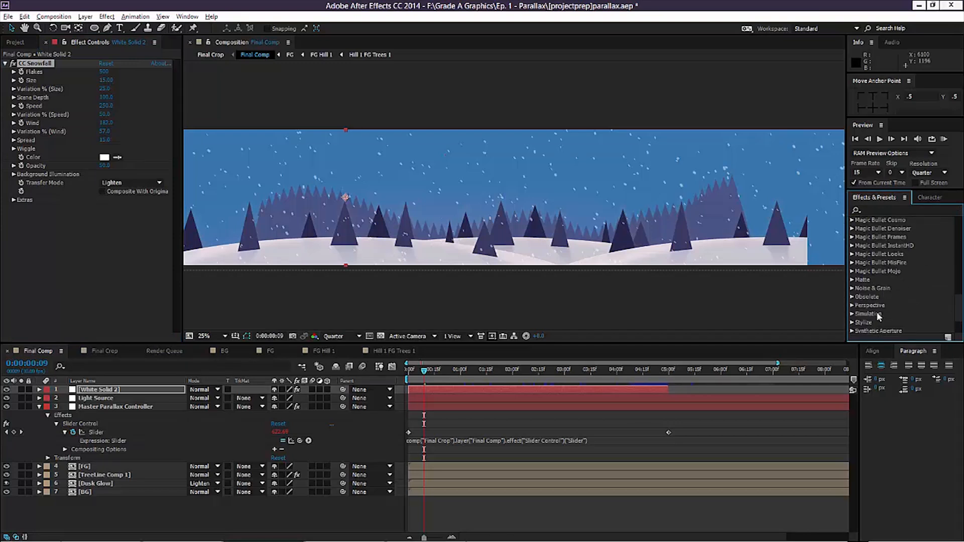
click(852, 332)
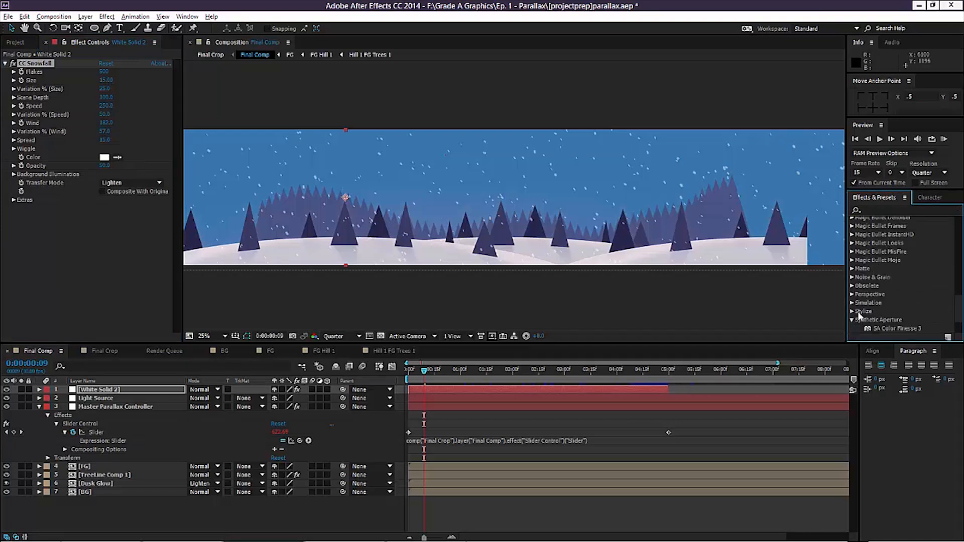
click(851, 310)
scroll(856, 285, up, 1)
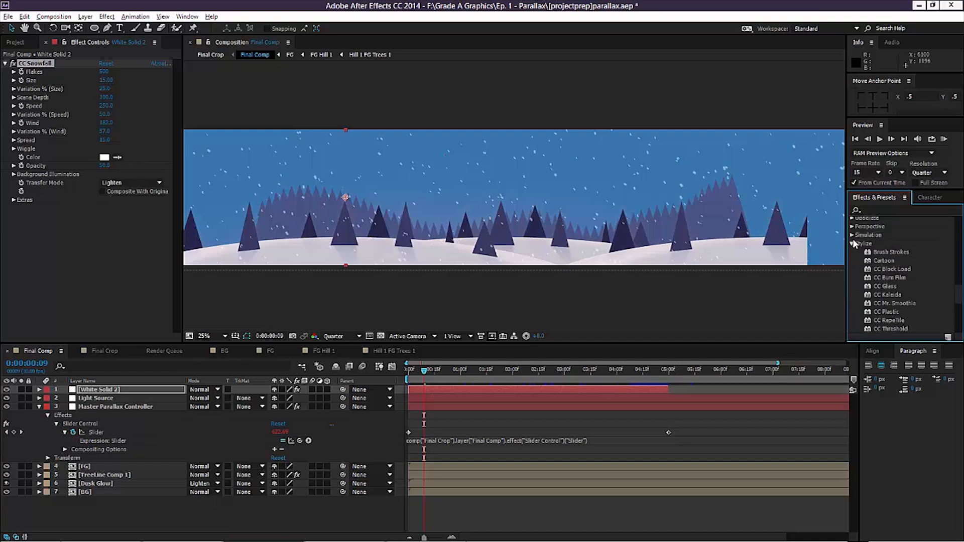
click(852, 235)
scroll(878, 301, down, 1)
click(879, 309)
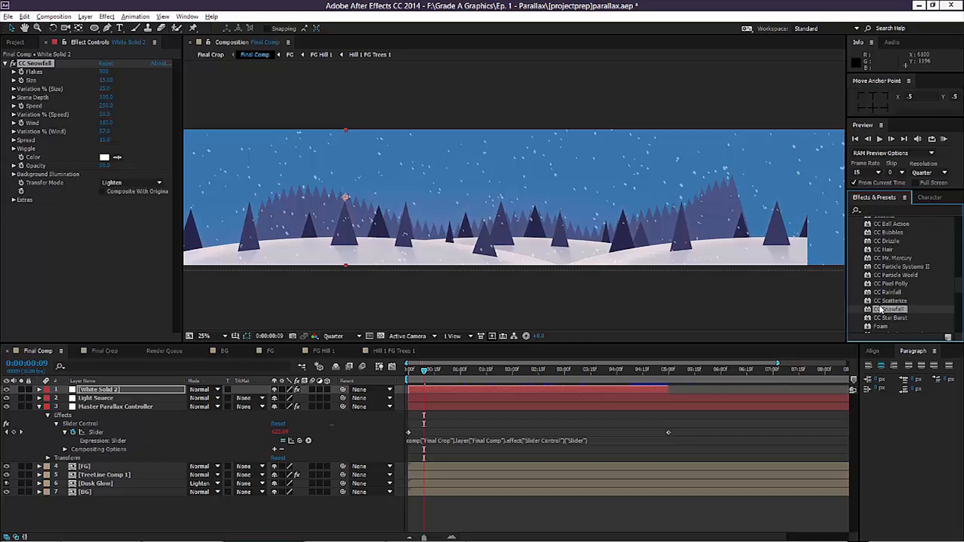
Scrub Final Comp to 0:00:02:20 and on to 0:00:05:00 to watch the snowfall and the day-to-night change
click(616, 294)
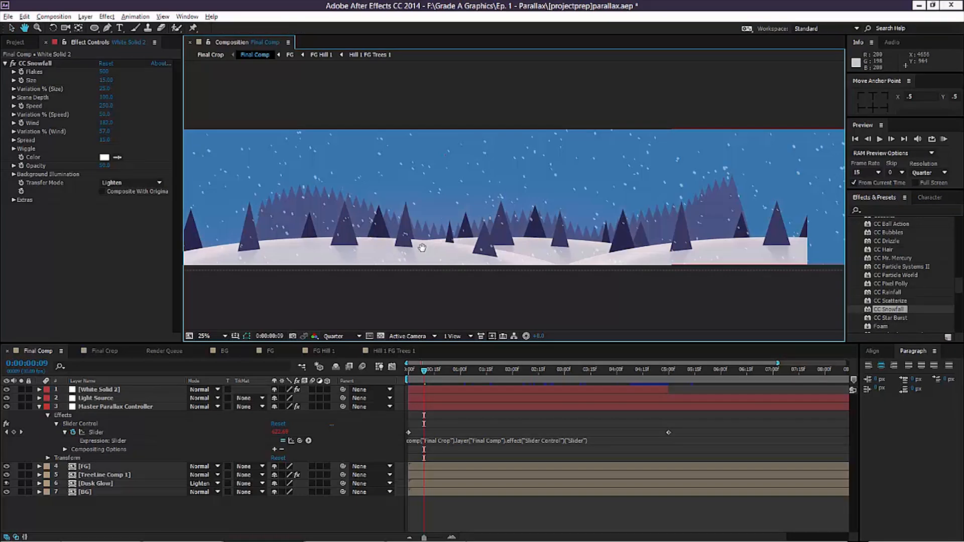
drag(424, 372, 547, 378)
click(433, 303)
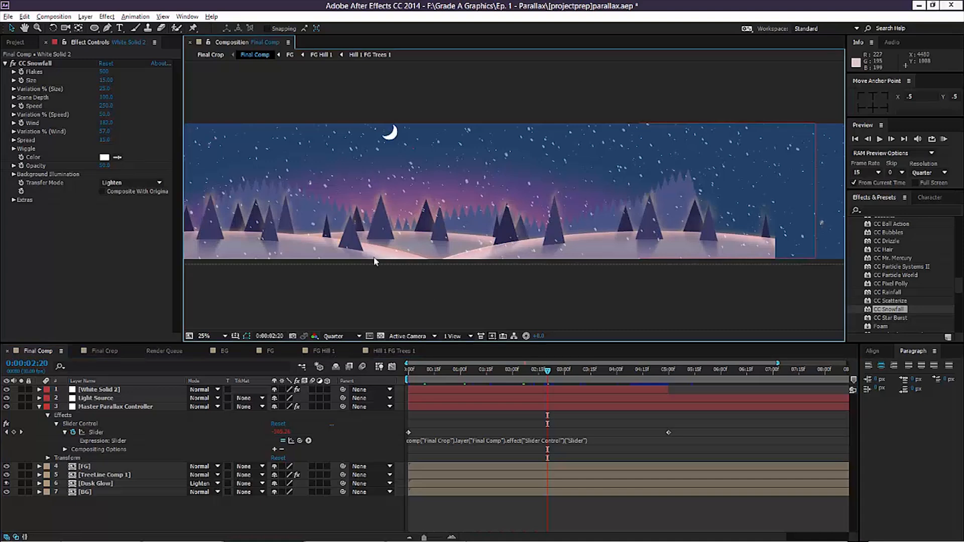
drag(548, 371, 667, 374)
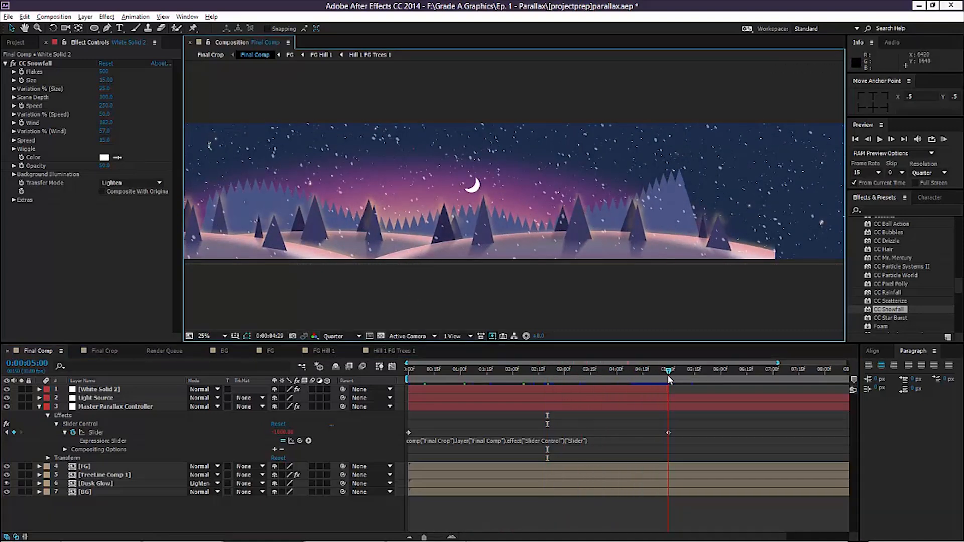